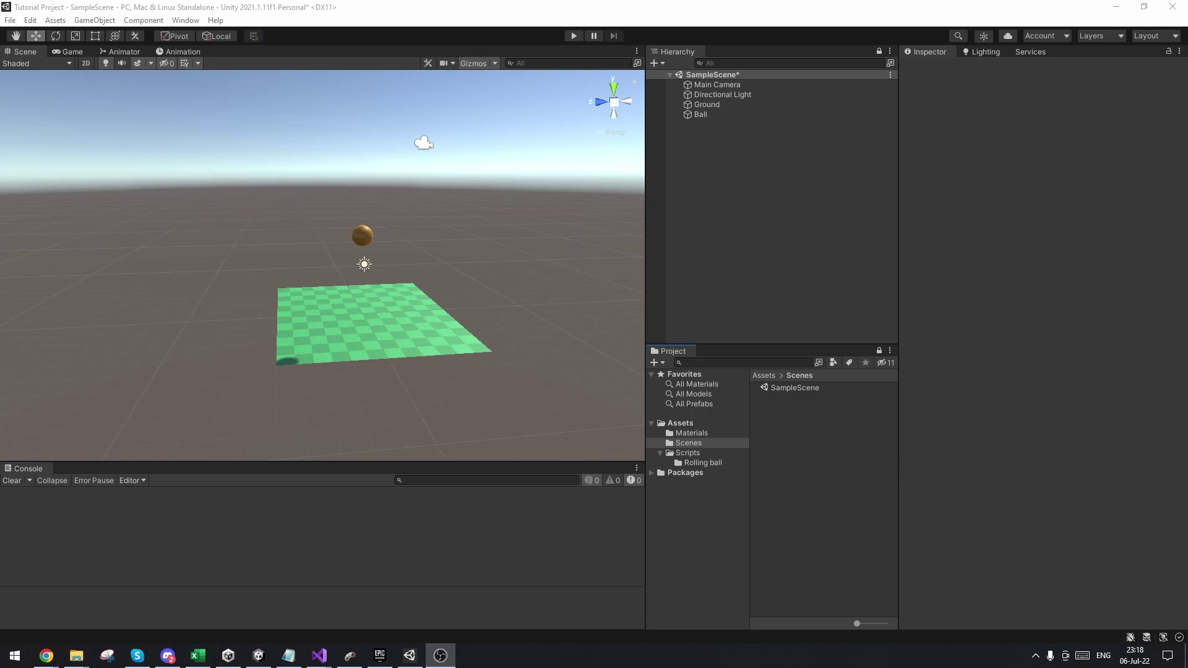
# Create a new scene named MainMenu in the Scenes folder and open it
pyautogui.rightClick(819, 431)
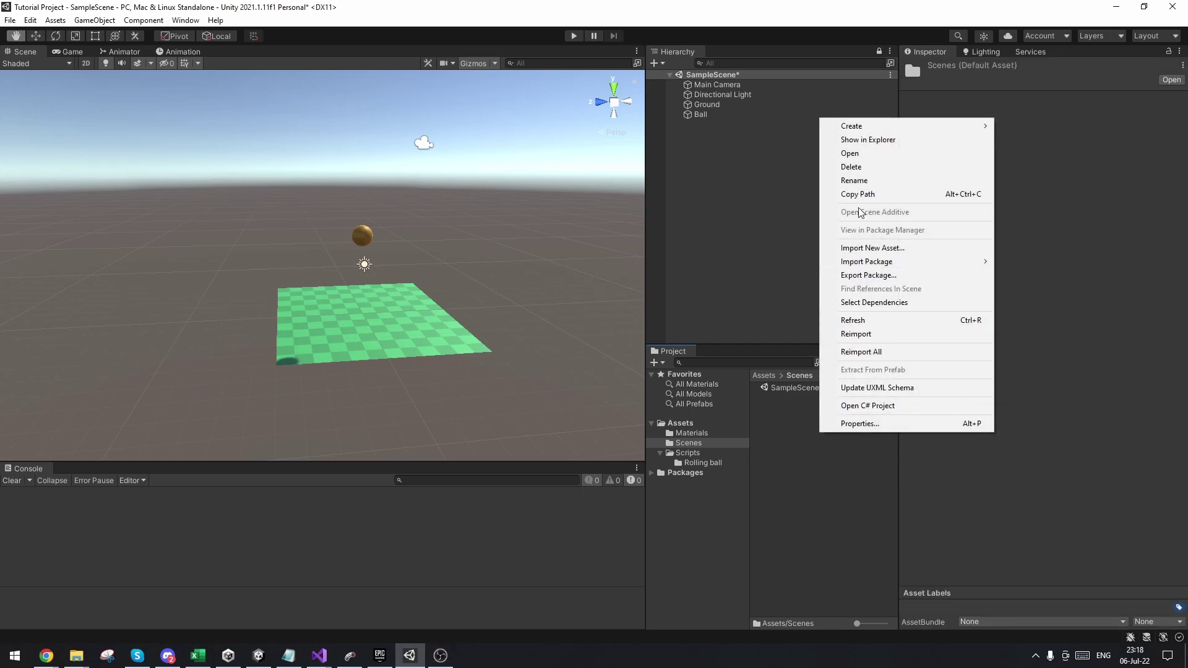
pyautogui.moveTo(852, 126)
pyautogui.click(1064, 271)
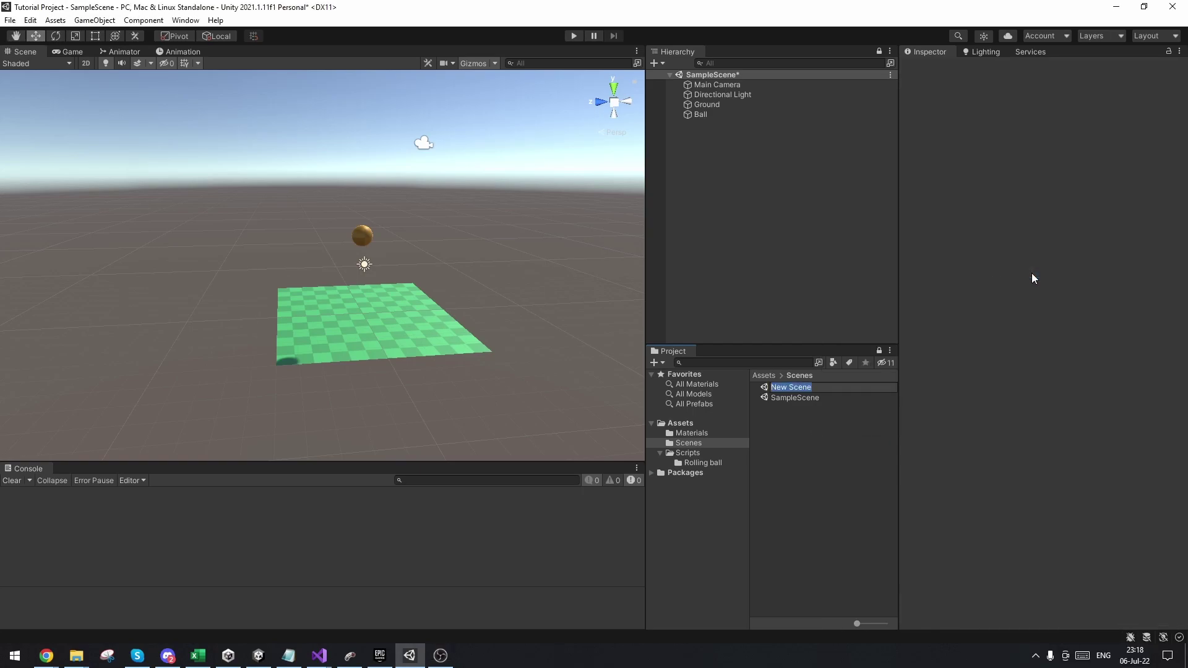
pyautogui.write('MainMenu')
pyautogui.press('Return')
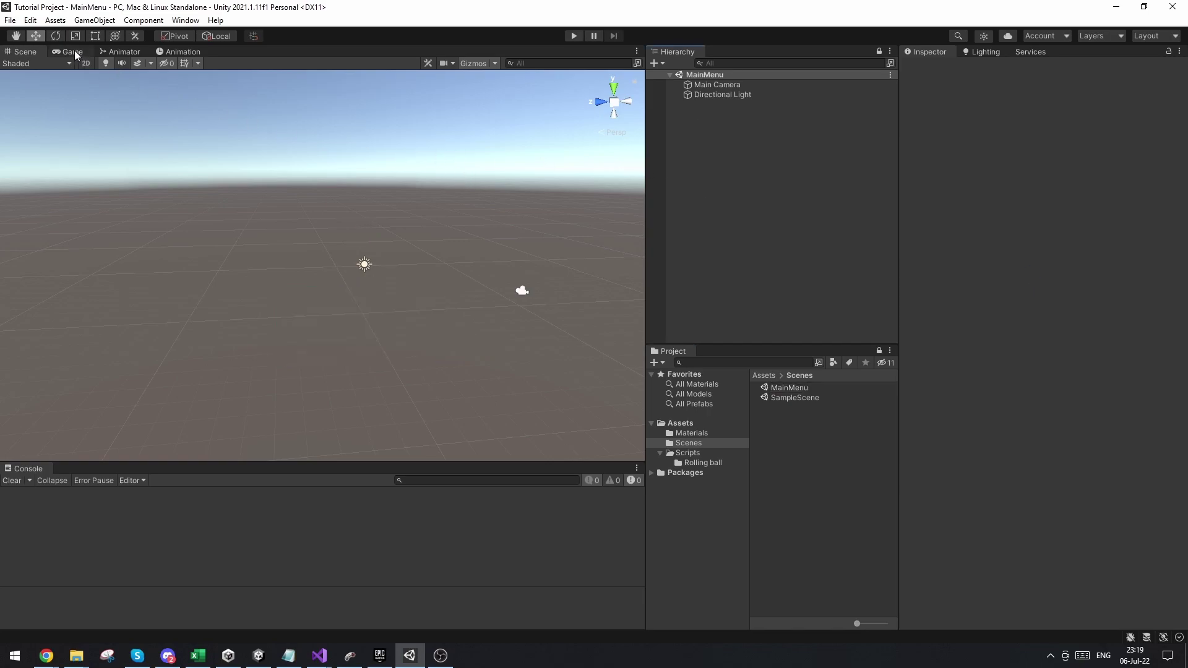
# Dock the Game view between the Scene view and the Console, and enlarge it slightly
pyautogui.moveTo(74, 51); pyautogui.dragTo(255, 537)
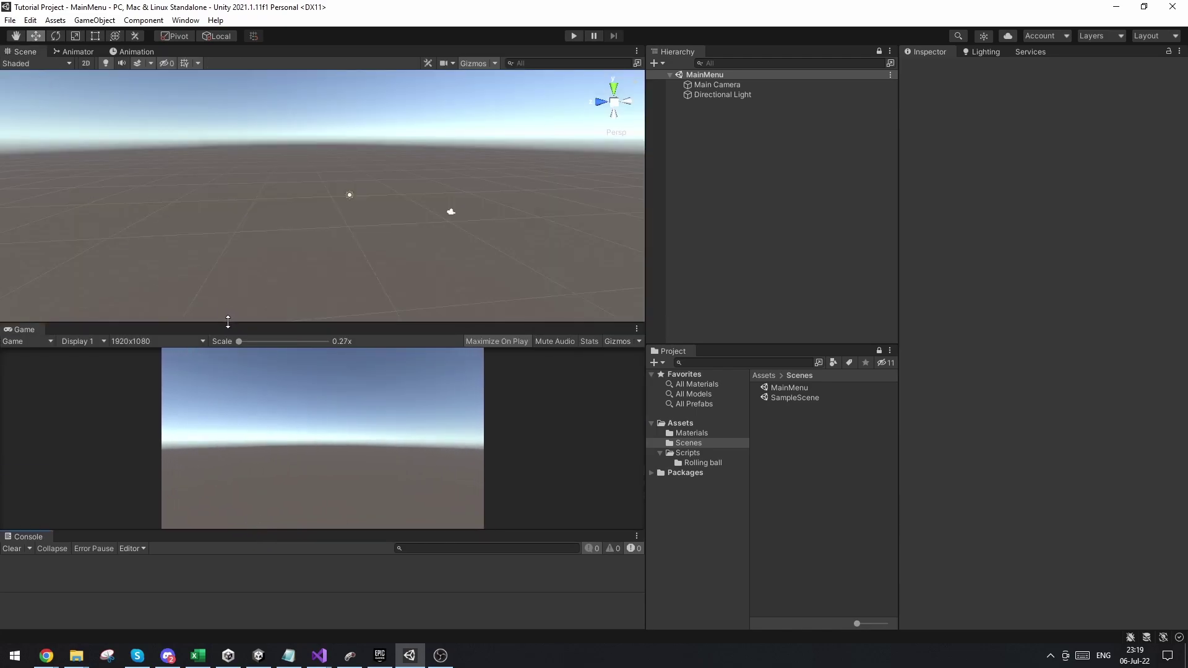
pyautogui.moveTo(229, 322); pyautogui.dragTo(231, 301)
# Add a TextMeshPro UI text object to the scene and import the TMP Essentials
pyautogui.rightClick(799, 157)
pyautogui.moveTo(854, 387)
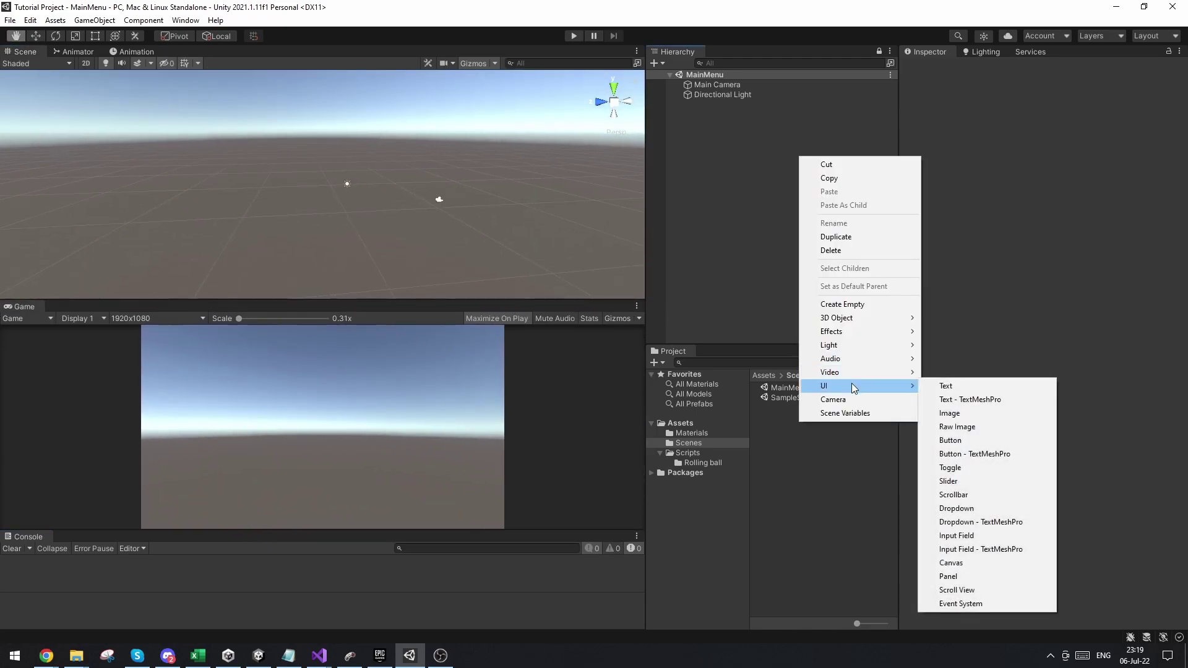
pyautogui.click(984, 401)
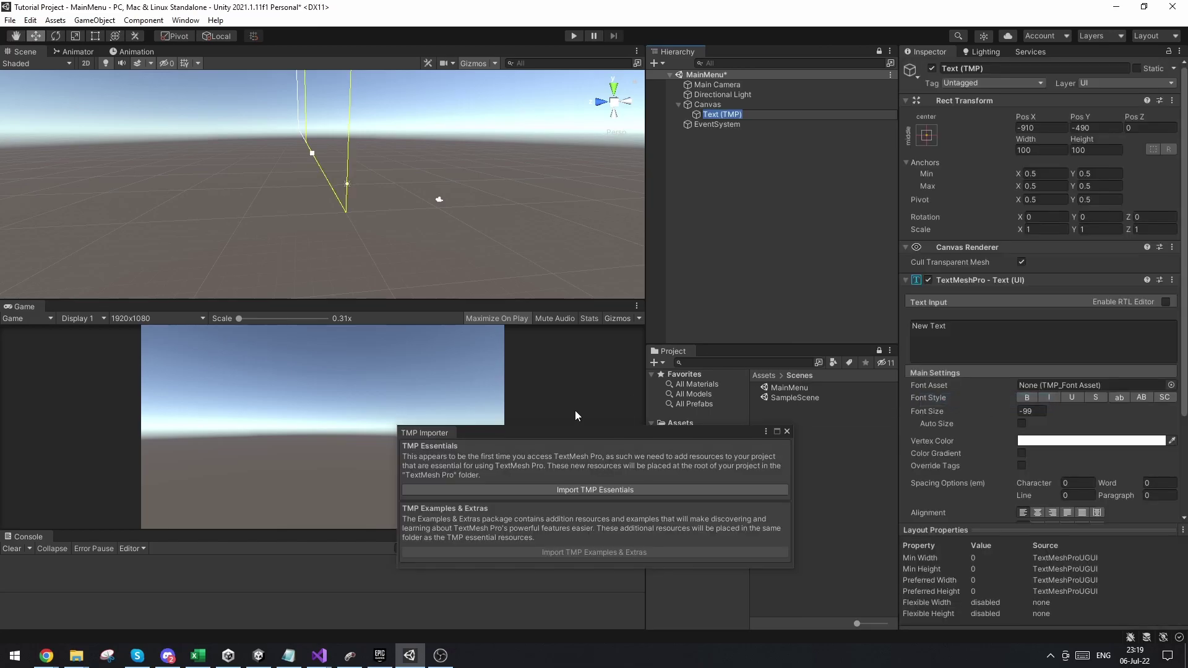
pyautogui.click(543, 489)
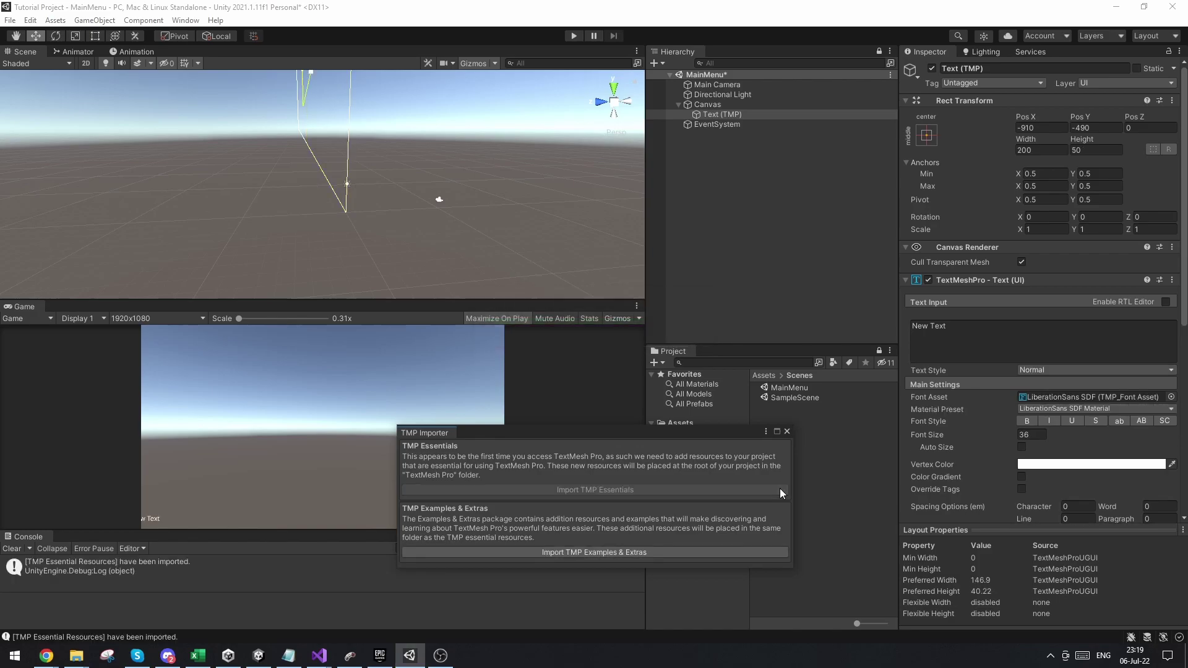
pyautogui.click(787, 431)
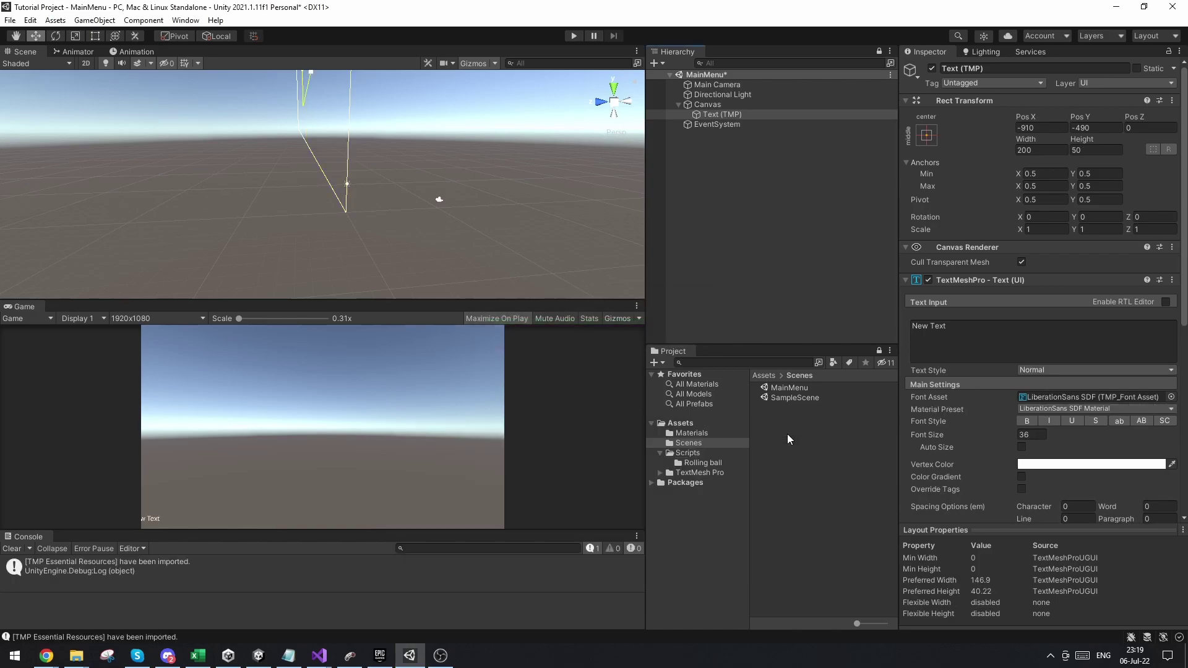
# Move the text to the upper centre of the Canvas at about Y 388 and resize it to about 479 by 120
pyautogui.click(750, 103)
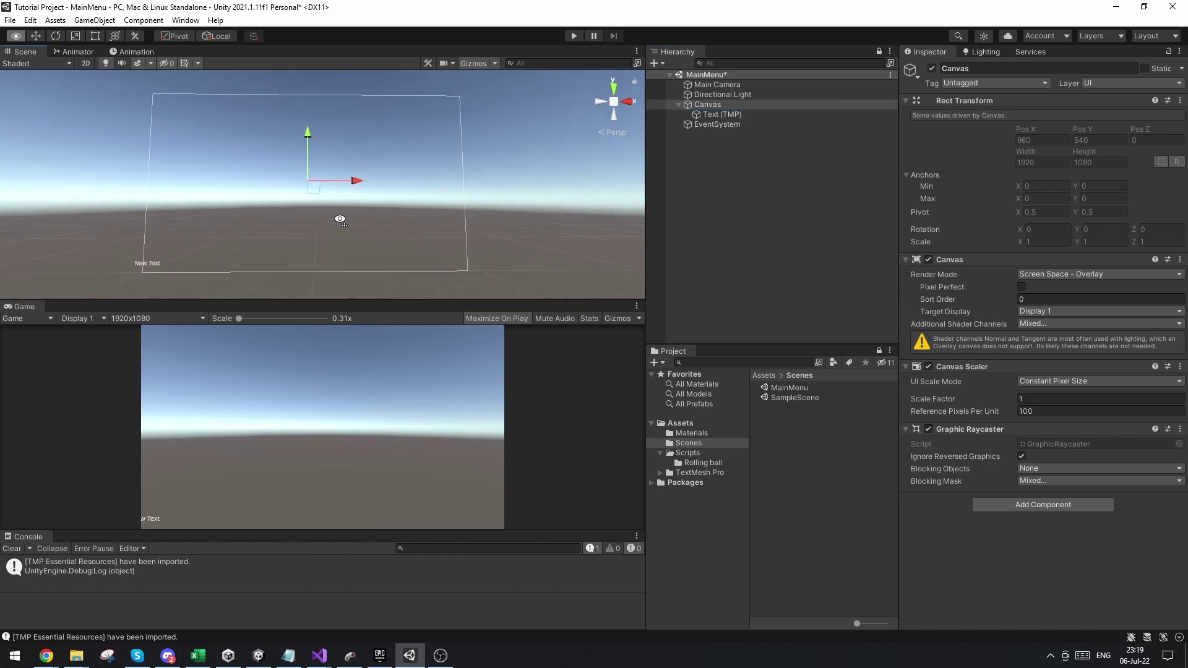
pyautogui.click(328, 183)
pyautogui.press('t')
pyautogui.moveTo(322, 184); pyautogui.dragTo(377, 107)
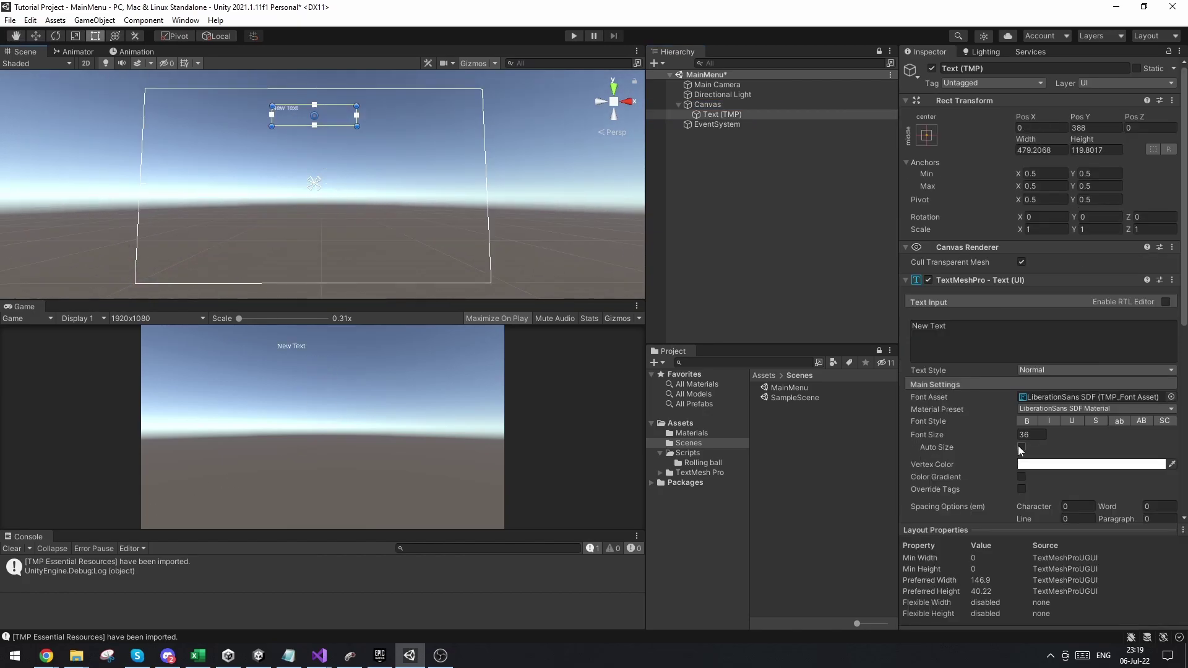
# Enable Auto Size on the text with a maximum of about 216.5 and change its content to "Game Name"
pyautogui.click(1021, 446)
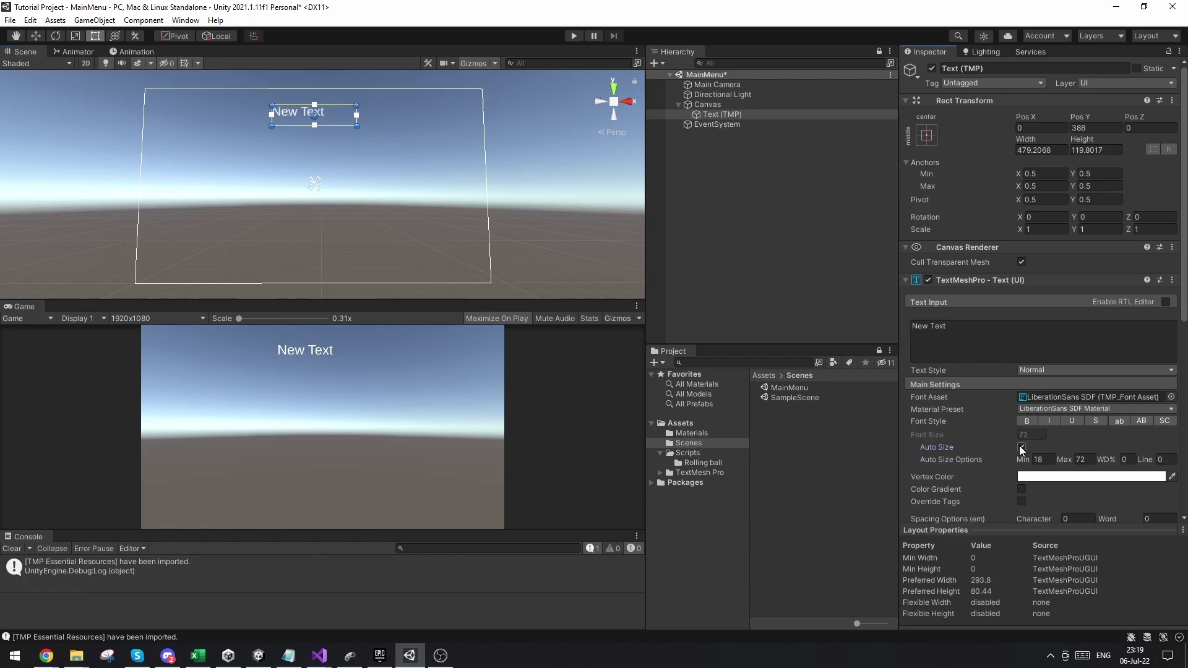
pyautogui.moveTo(1066, 464); pyautogui.dragTo(346, 507)
pyautogui.click(1014, 337)
pyautogui.hotkey('ctrl', 'a')
pyautogui.write('Game Namer')
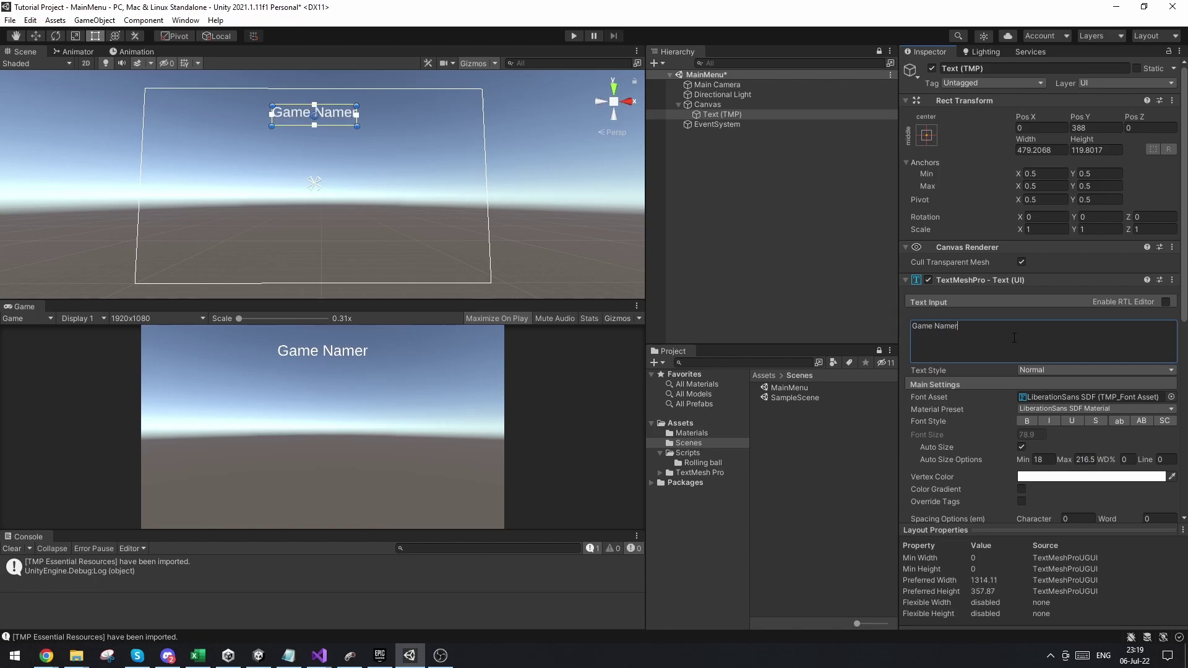
pyautogui.press('BackSpace')
# Centre the title text horizontally and make it bold
pyautogui.scroll(-4, 979, 430)
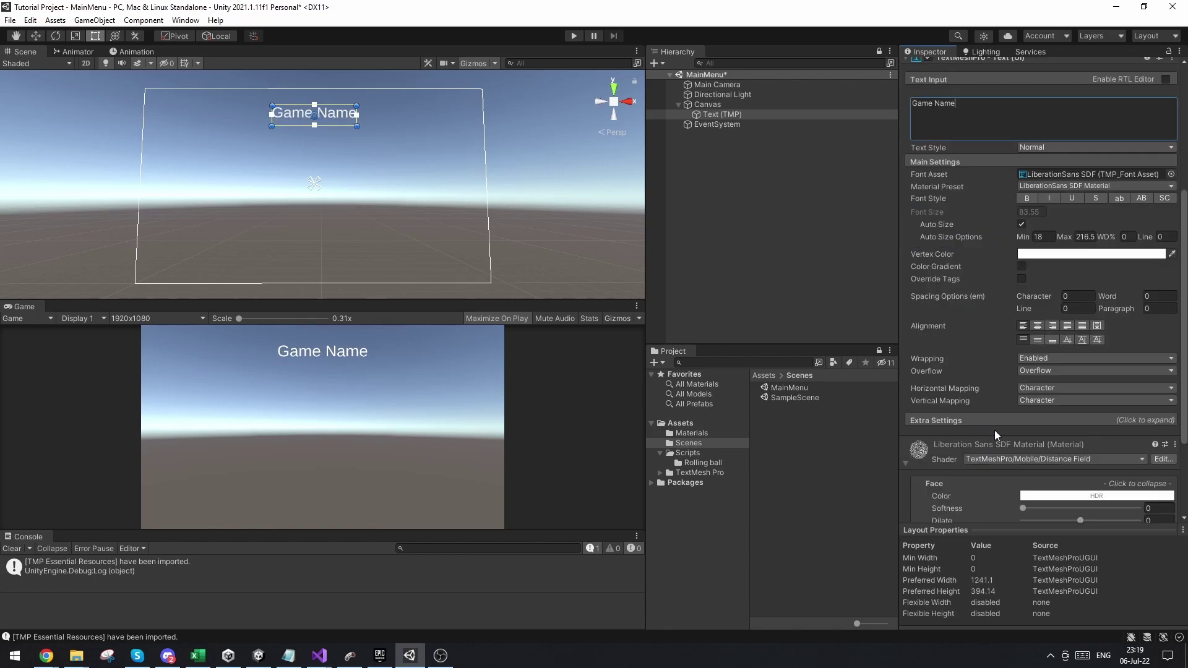
pyautogui.click(1041, 328)
pyautogui.scroll(4, 1029, 328)
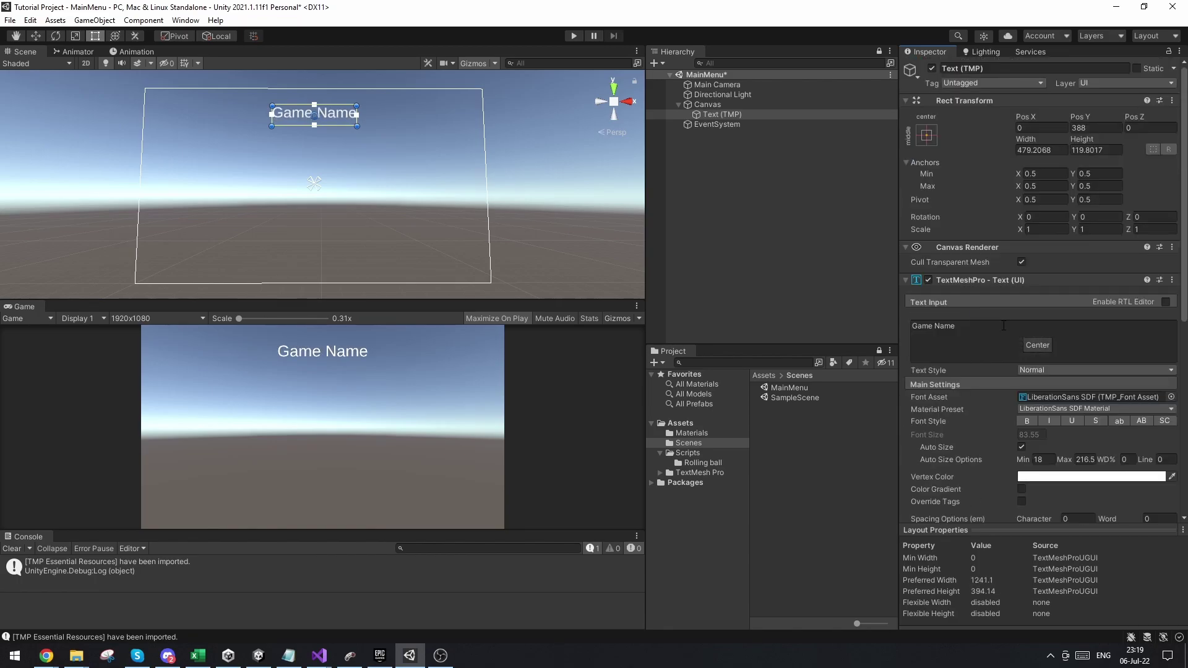
pyautogui.click(1029, 421)
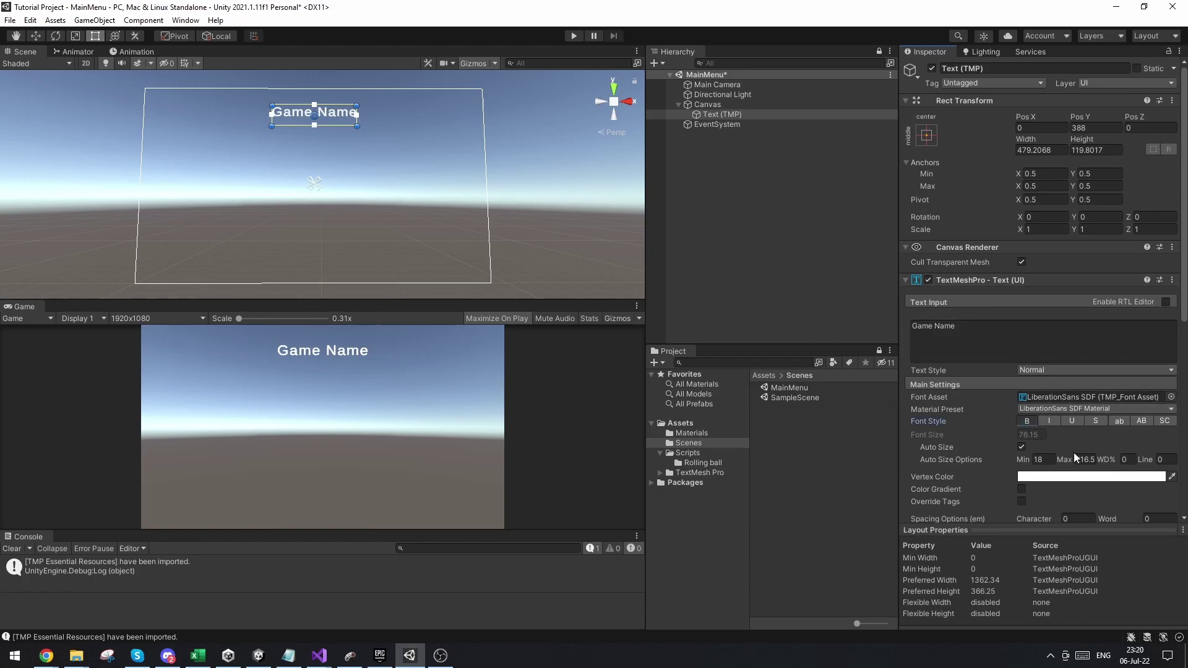
# Set the Main Camera's Clear Flags to Solid Color and change its background colour to green
pyautogui.click(773, 86)
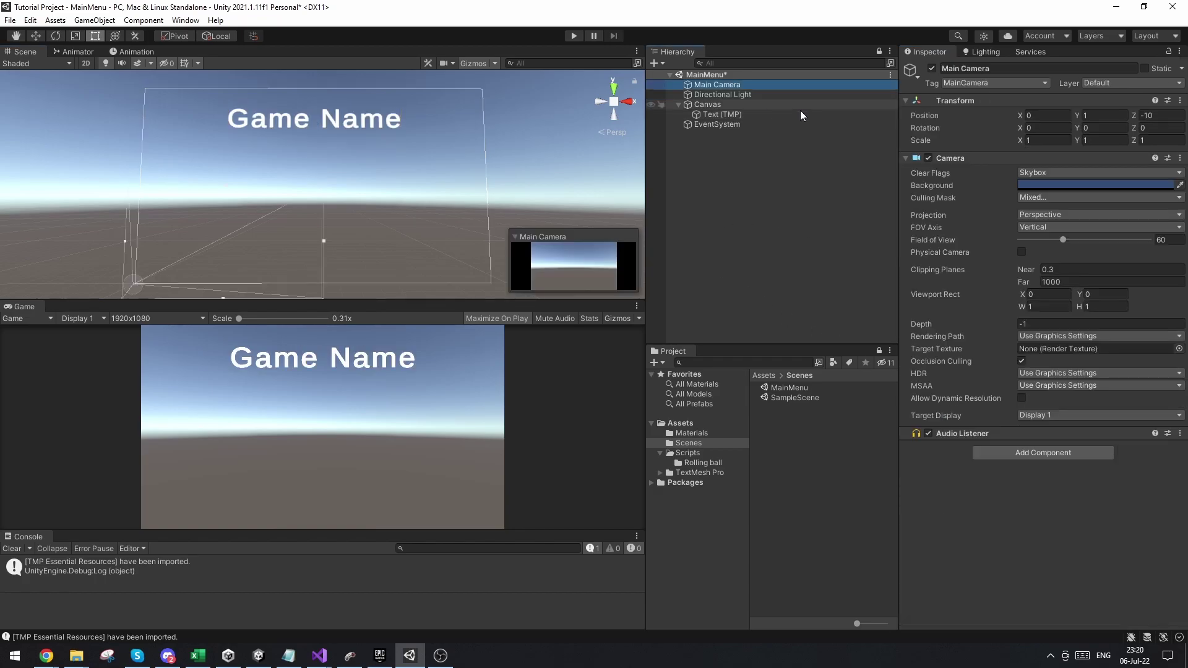
pyautogui.click(1037, 176)
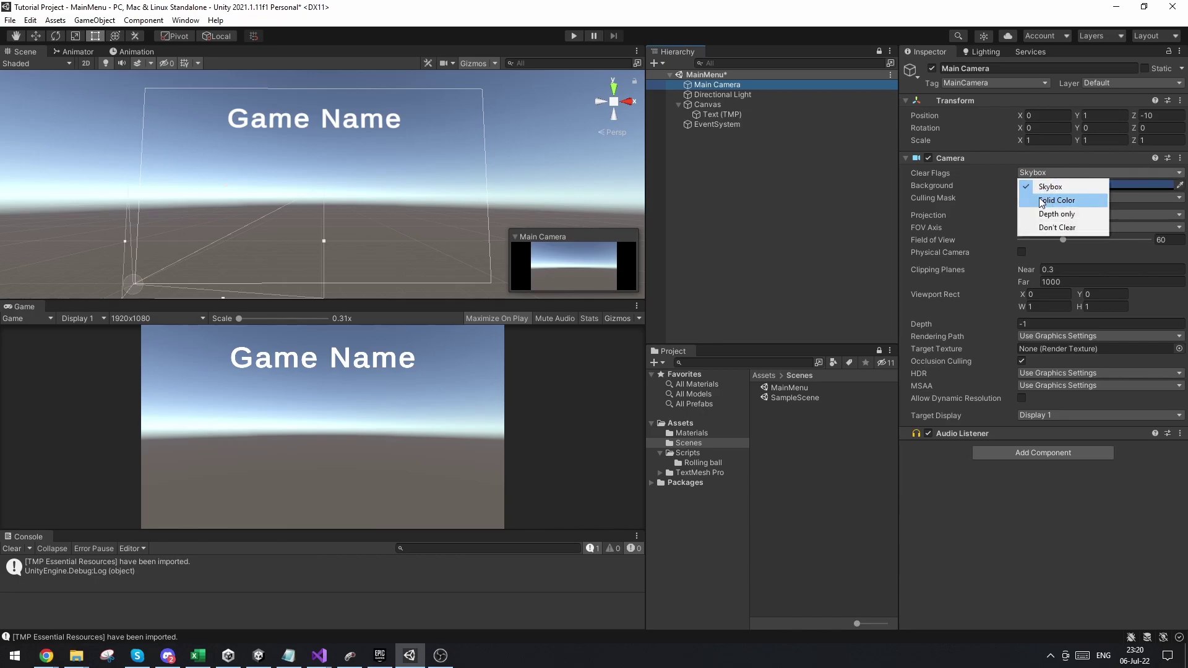
pyautogui.click(1042, 201)
pyautogui.click(1057, 185)
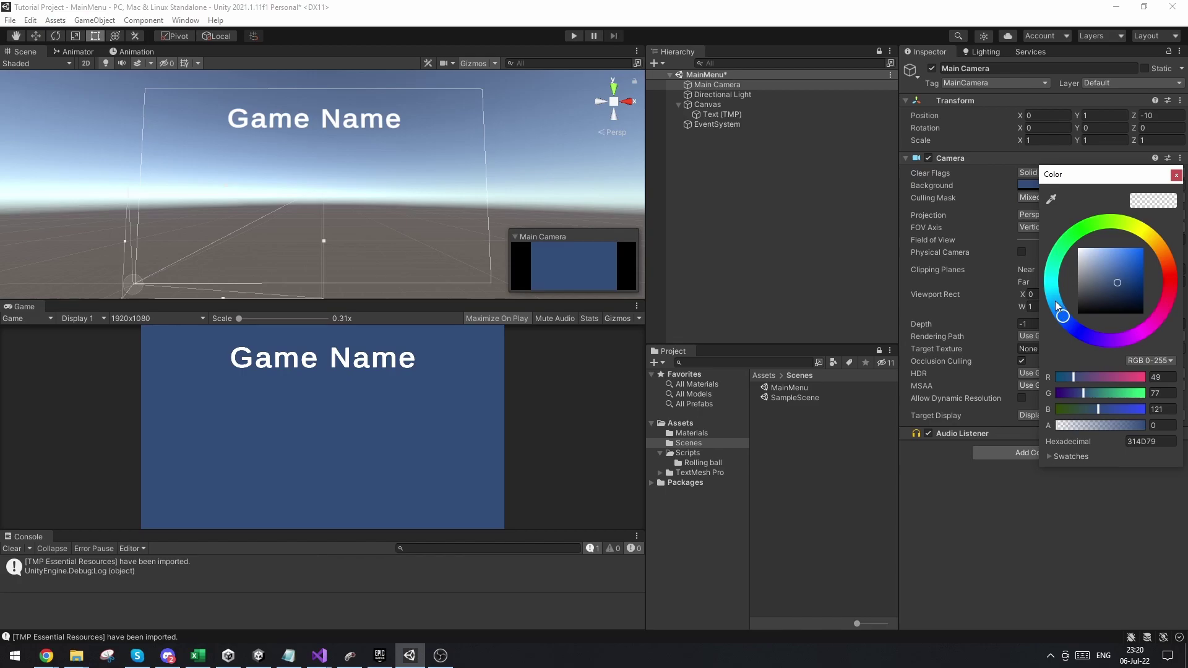
pyautogui.moveTo(1056, 300); pyautogui.dragTo(1052, 285)
pyautogui.moveTo(1111, 276)
pyautogui.mouseDown()
pyautogui.moveTo(1125, 255)
pyautogui.moveTo(1128, 267)
pyautogui.moveTo(1170, 264)
pyautogui.moveTo(1156, 243)
pyautogui.mouseUp()
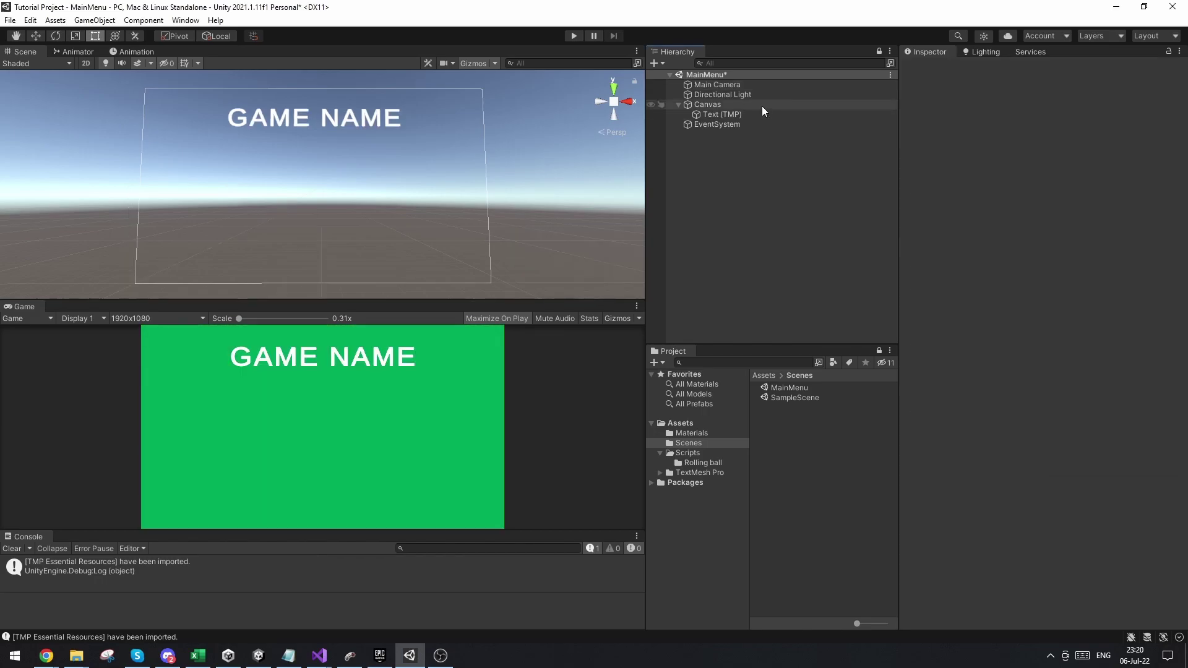
# Add a TextMeshPro button named Start to the Canvas and enable Auto Size on its label
pyautogui.rightClick(762, 106)
pyautogui.moveTo(807, 353)
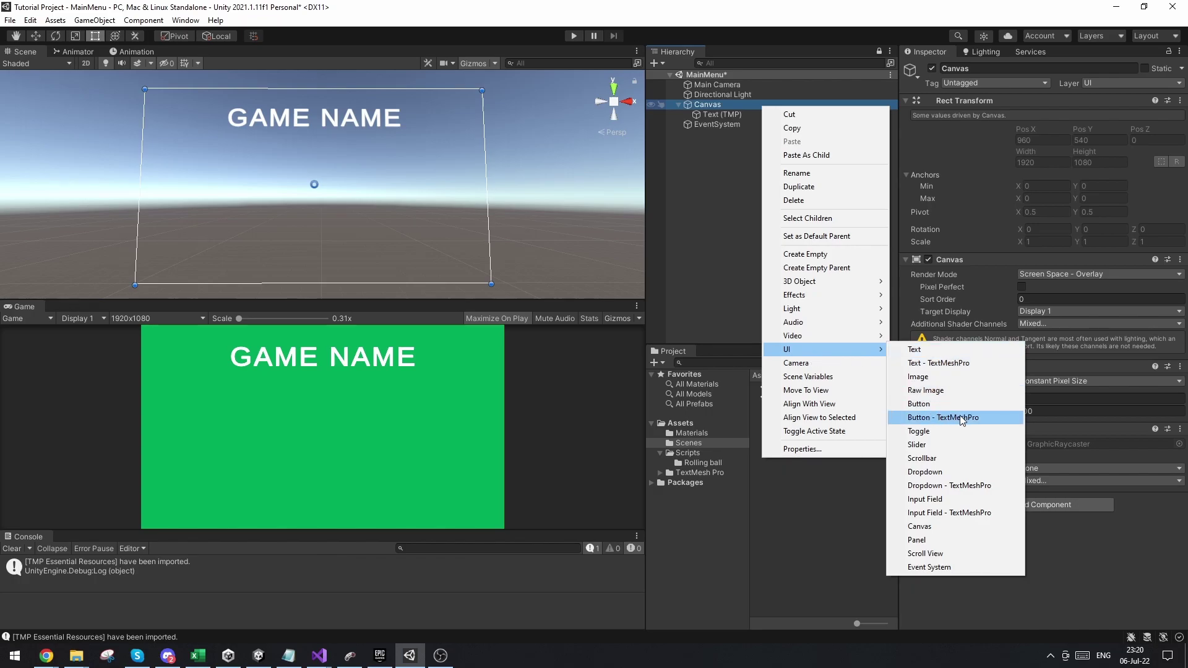
pyautogui.click(943, 418)
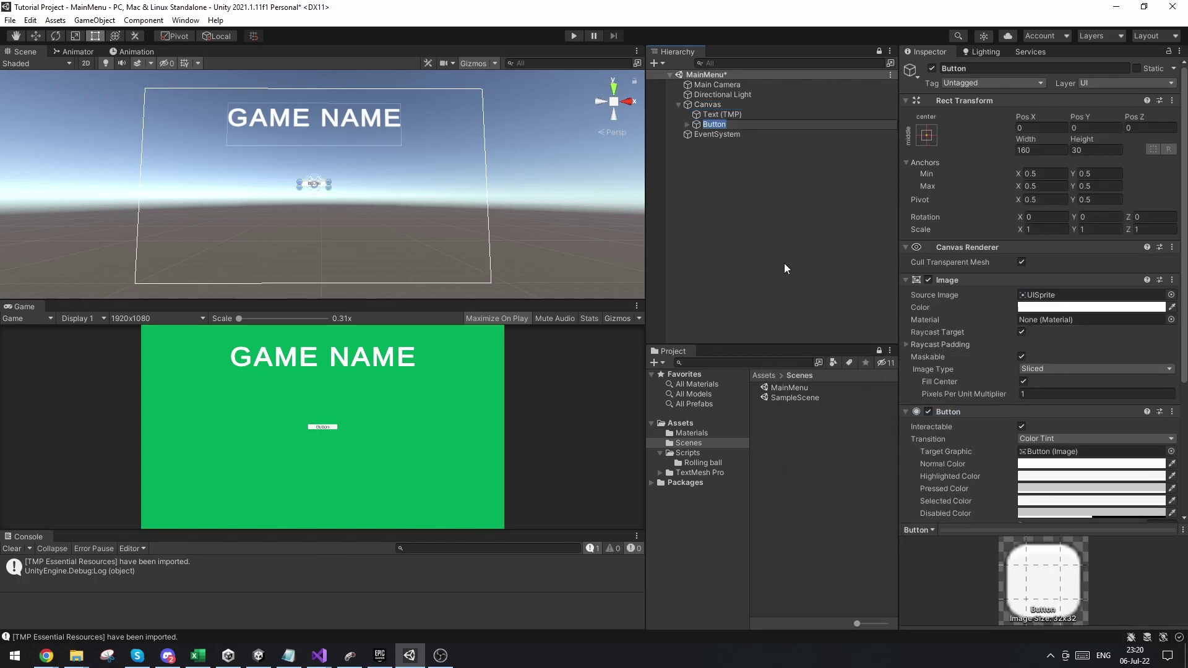
pyautogui.write('Start')
pyautogui.press('Return')
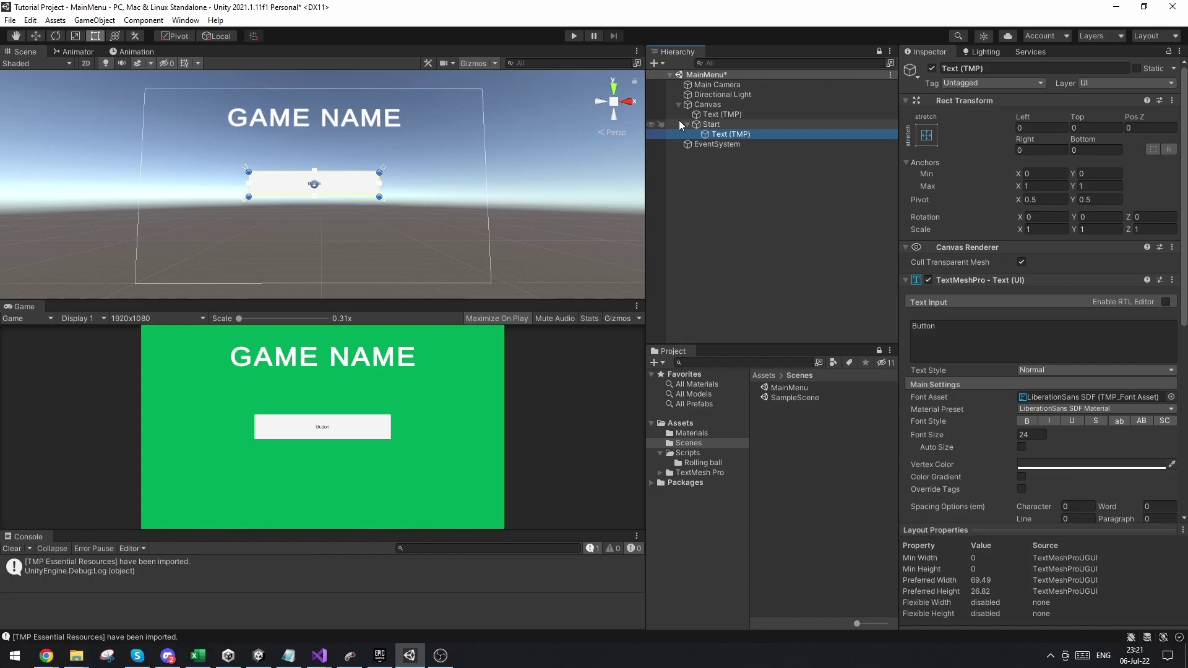
pyautogui.click(1022, 447)
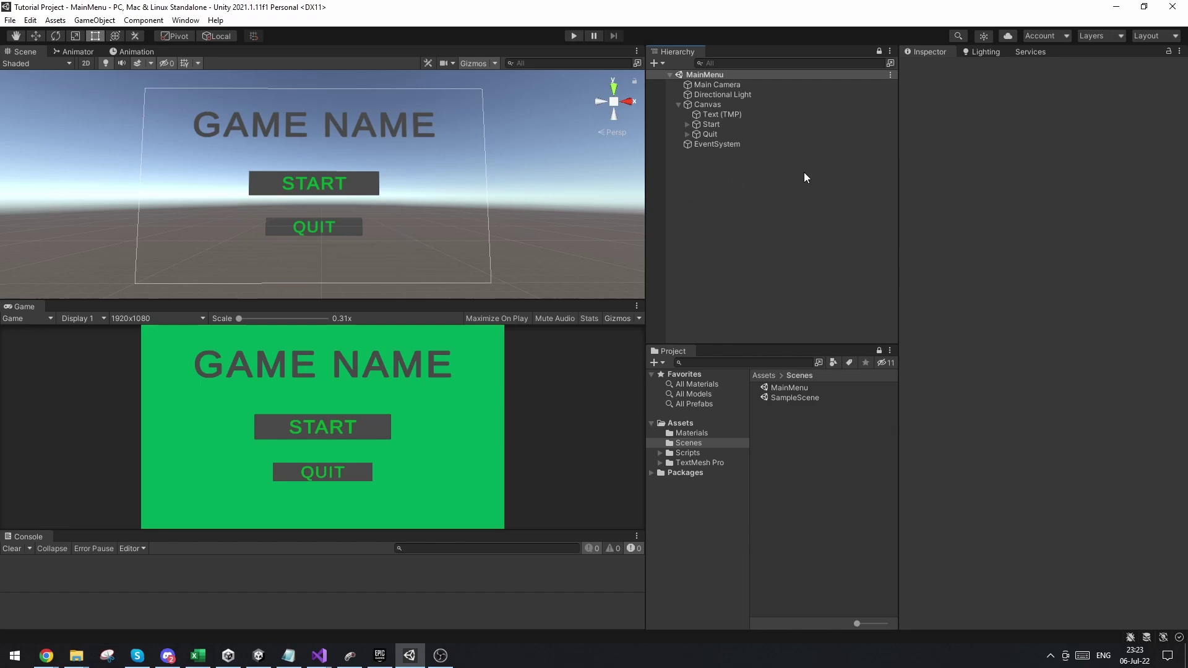
# Review the Start button's component settings and test its click response in play mode, then stop playing
pyautogui.click(753, 124)
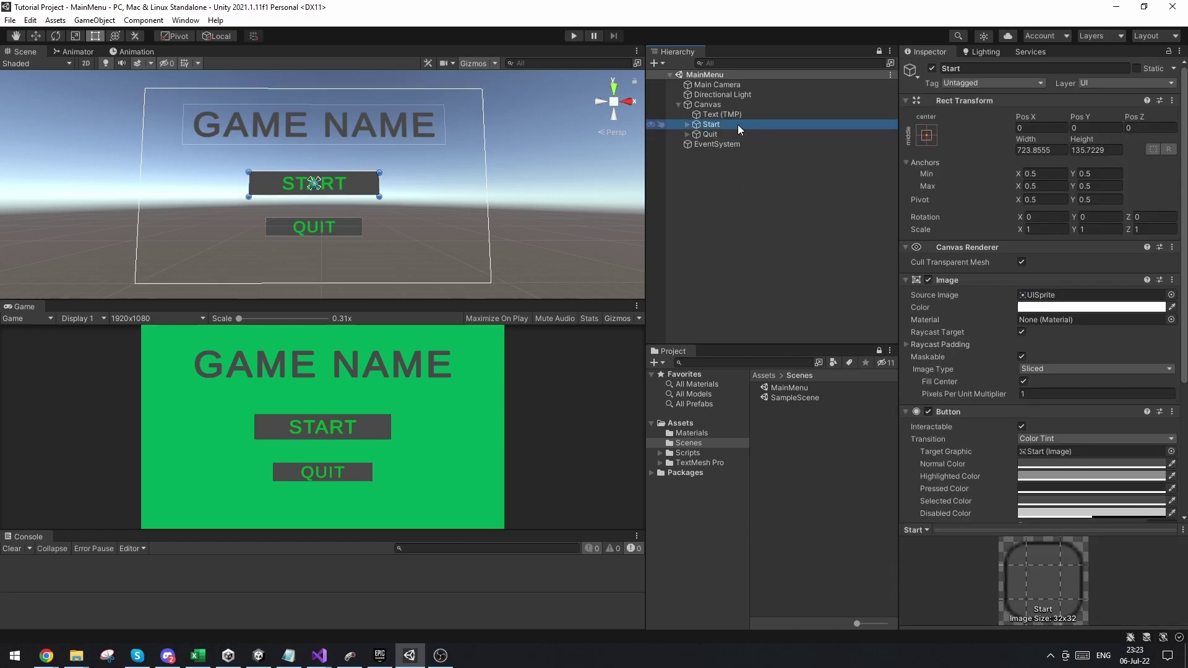
pyautogui.scroll(-3, 947, 325)
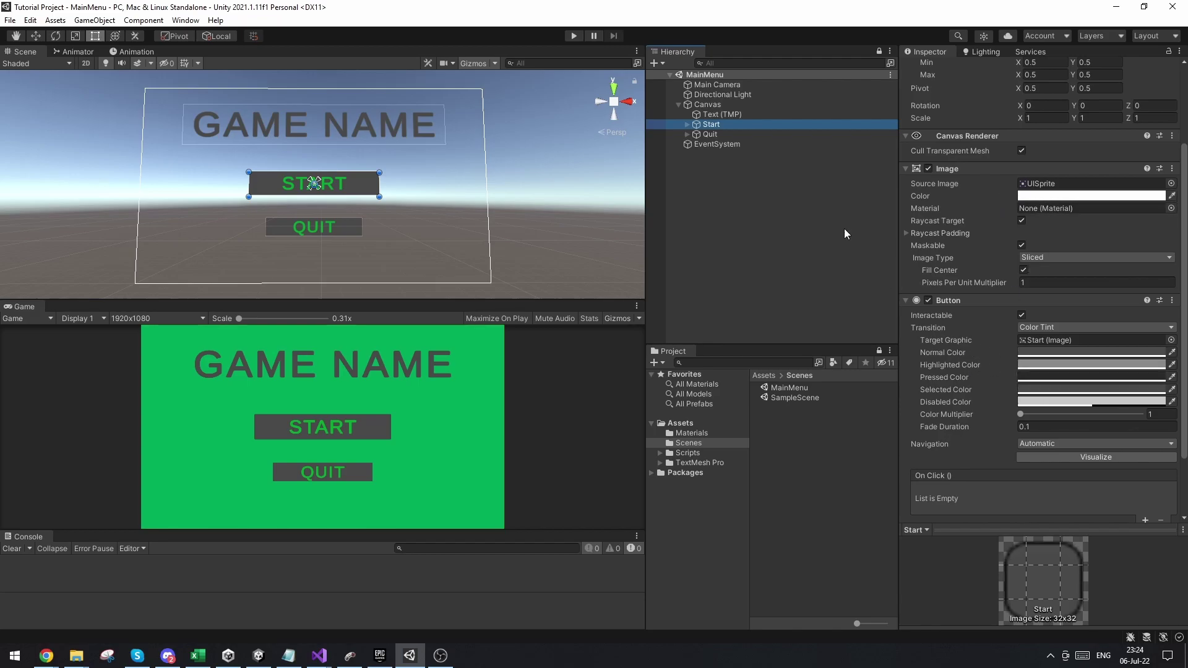
pyautogui.click(574, 36)
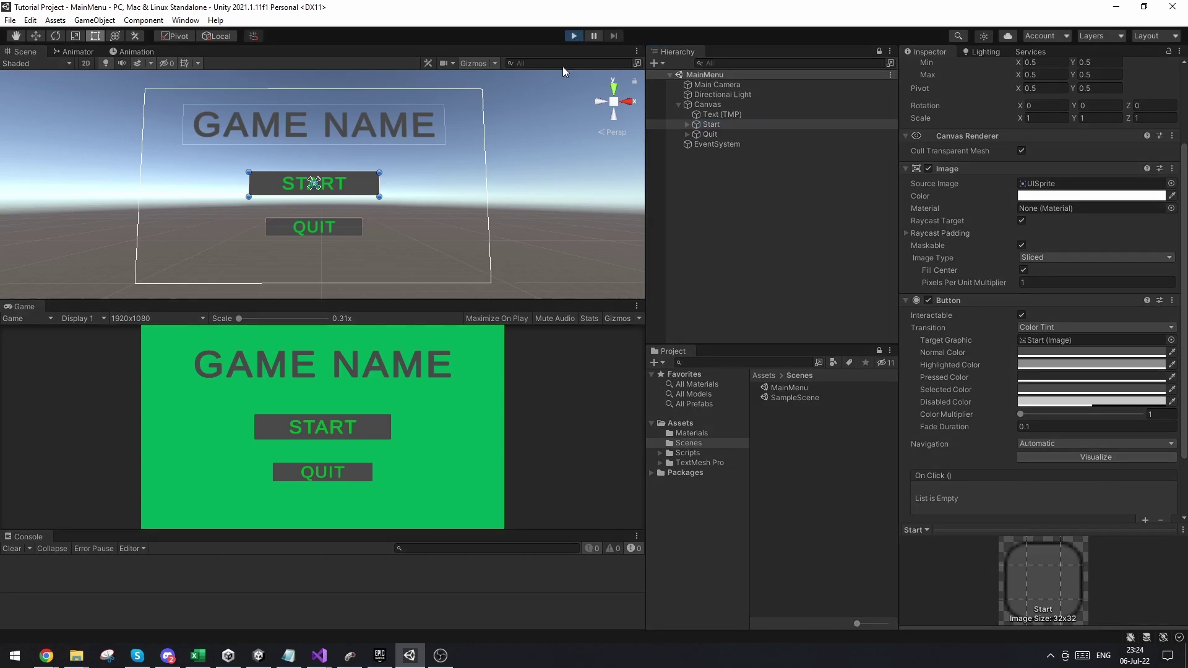
pyautogui.click(370, 433)
pyautogui.click(361, 429)
pyautogui.click(369, 431)
pyautogui.hotkey('ctrl', 'p')
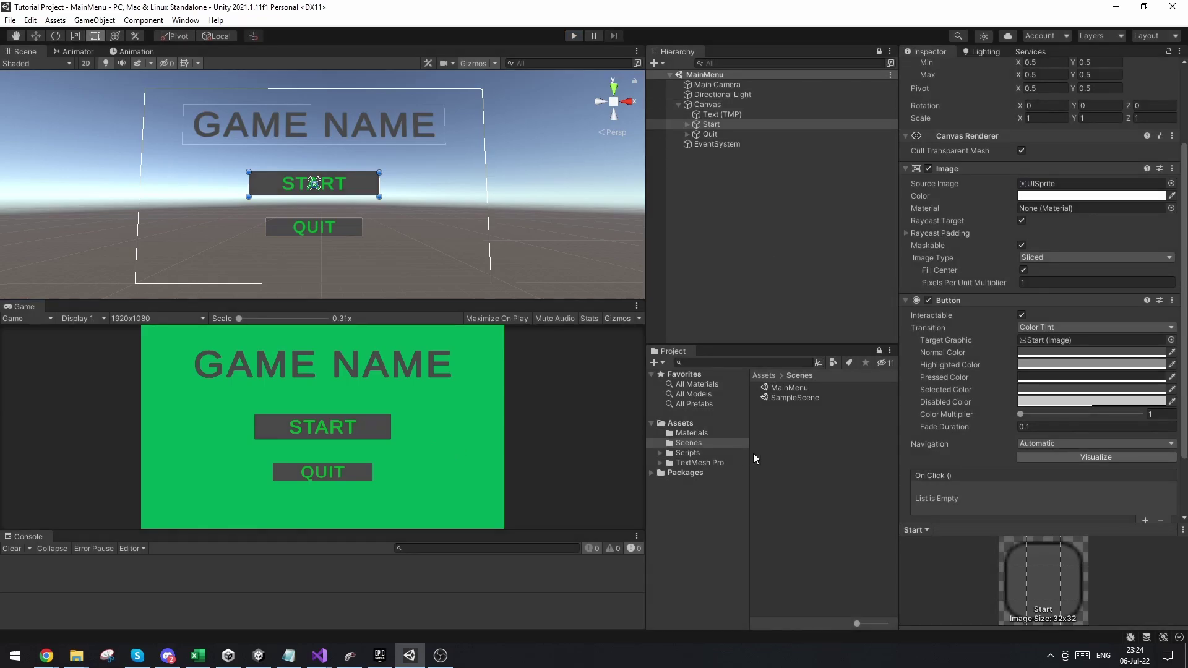
# Create a C# script named MenuController in the Scripts folder
pyautogui.click(687, 453)
pyautogui.rightClick(807, 446)
pyautogui.moveTo(854, 140)
pyautogui.click(1039, 140)
pyautogui.write('MenuController')
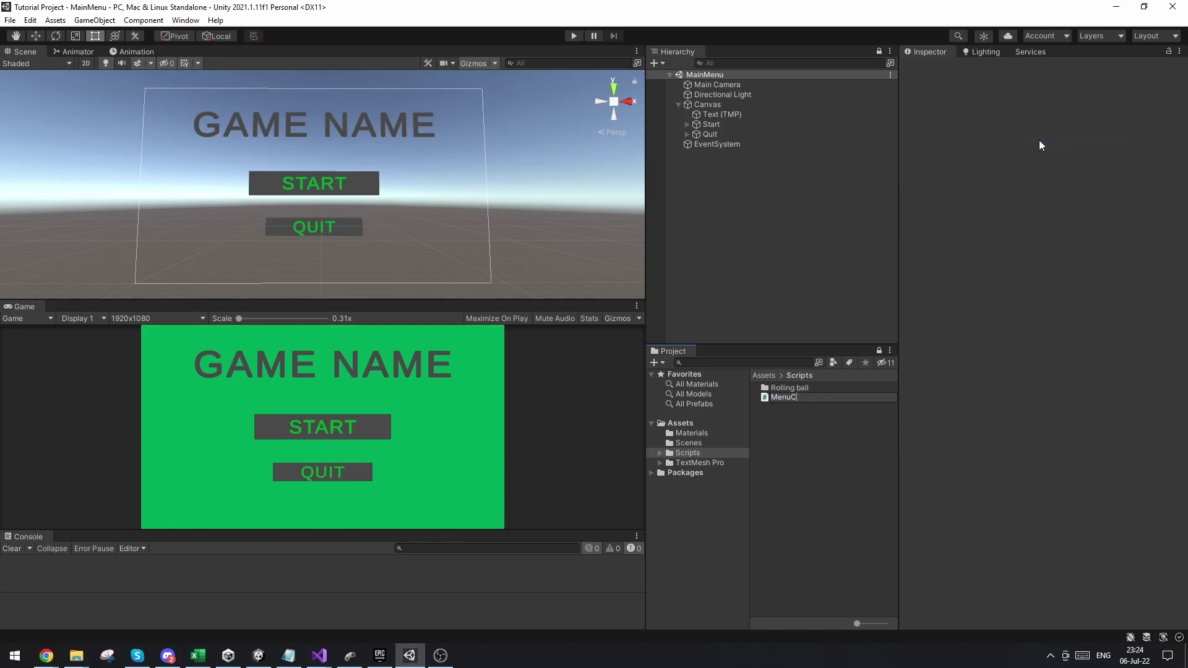
pyautogui.press('Return')
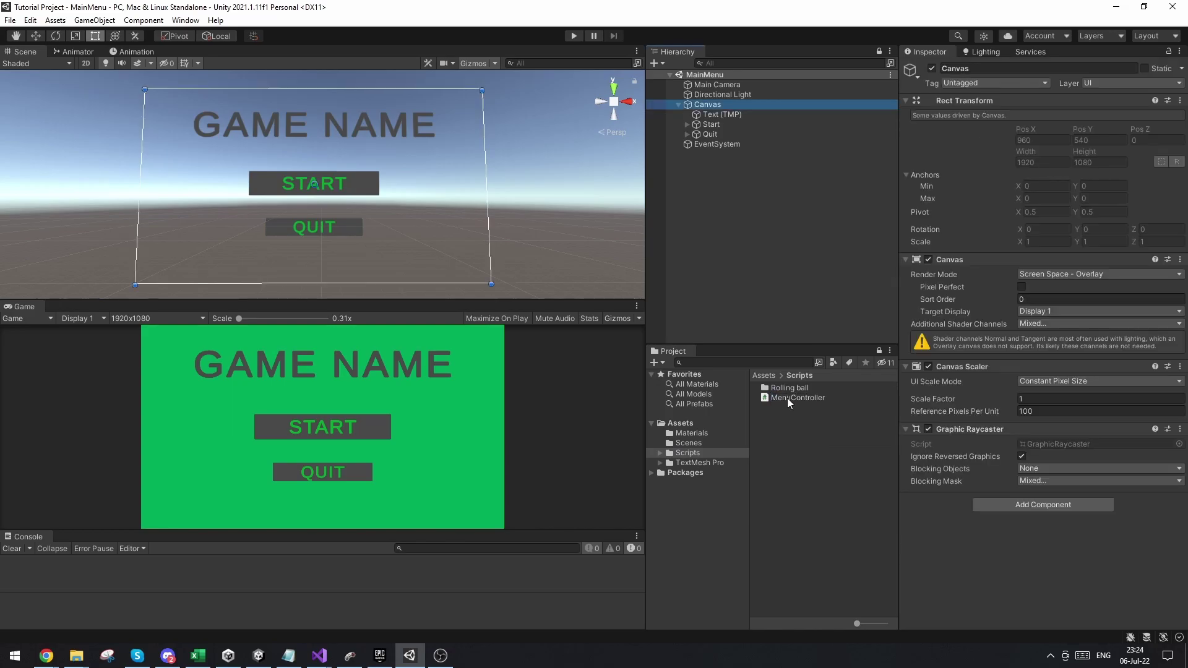
# Attach the MenuController script to the Canvas and open it in Visual Studio
pyautogui.moveTo(788, 399); pyautogui.dragTo(1063, 514)
pyautogui.doubleClick(1063, 514)
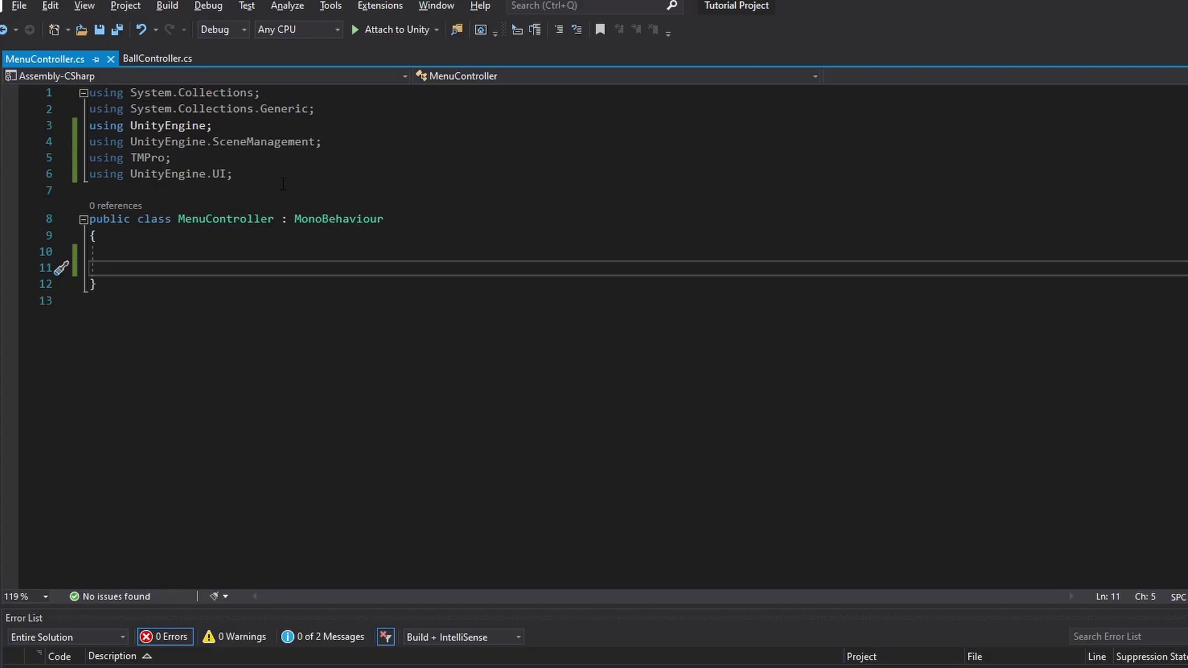
# Examine the using directives for UnityEngine.SceneManagement, TMPro and UnityEngine.UI in MenuController.cs
pyautogui.click(357, 143)
pyautogui.click(331, 161)
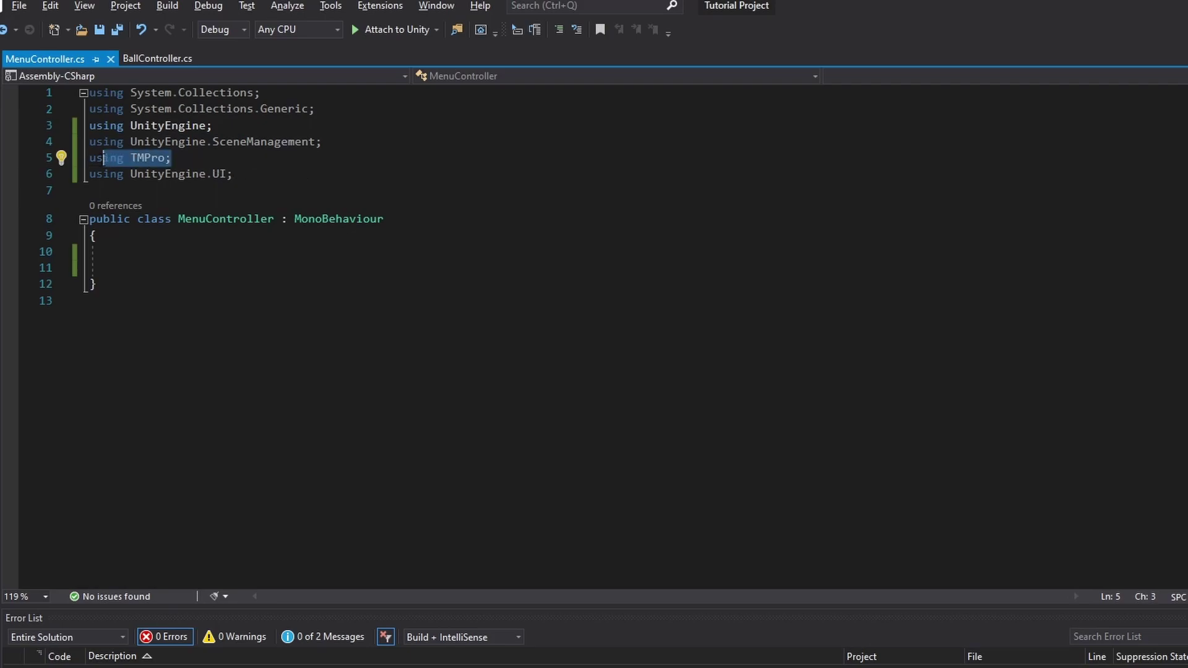
pyautogui.moveTo(164, 158); pyautogui.dragTo(131, 159)
pyautogui.click(260, 159)
pyautogui.click(250, 177)
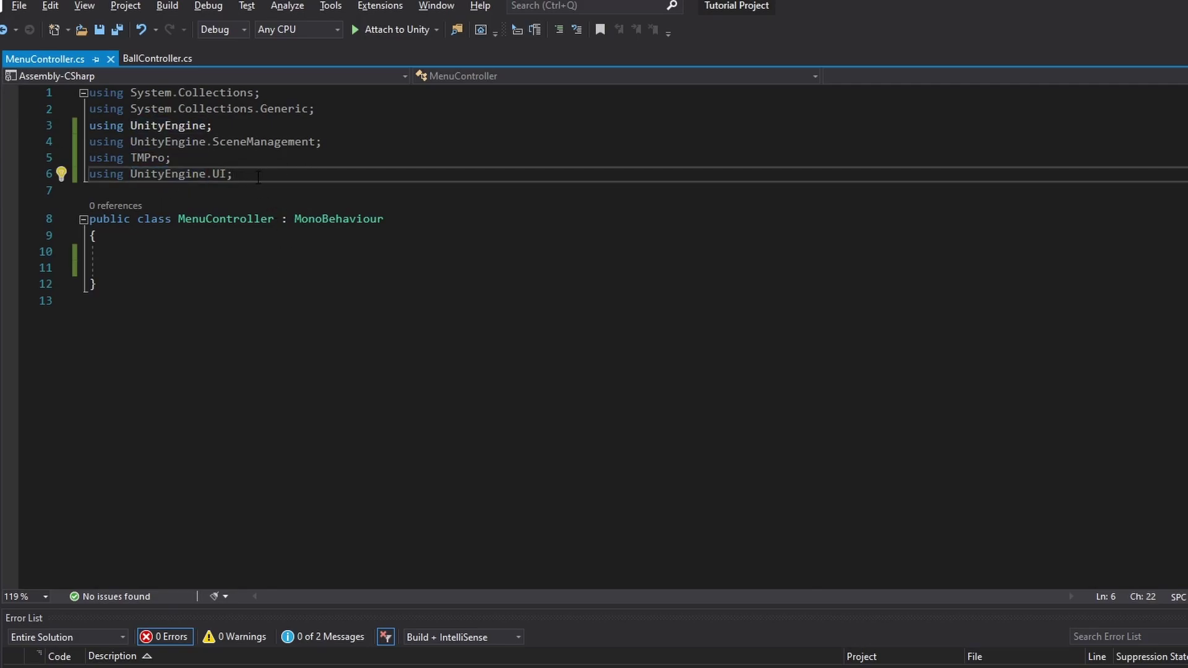
pyautogui.moveTo(258, 178); pyautogui.dragTo(131, 175)
pyautogui.moveTo(322, 141); pyautogui.dragTo(130, 142)
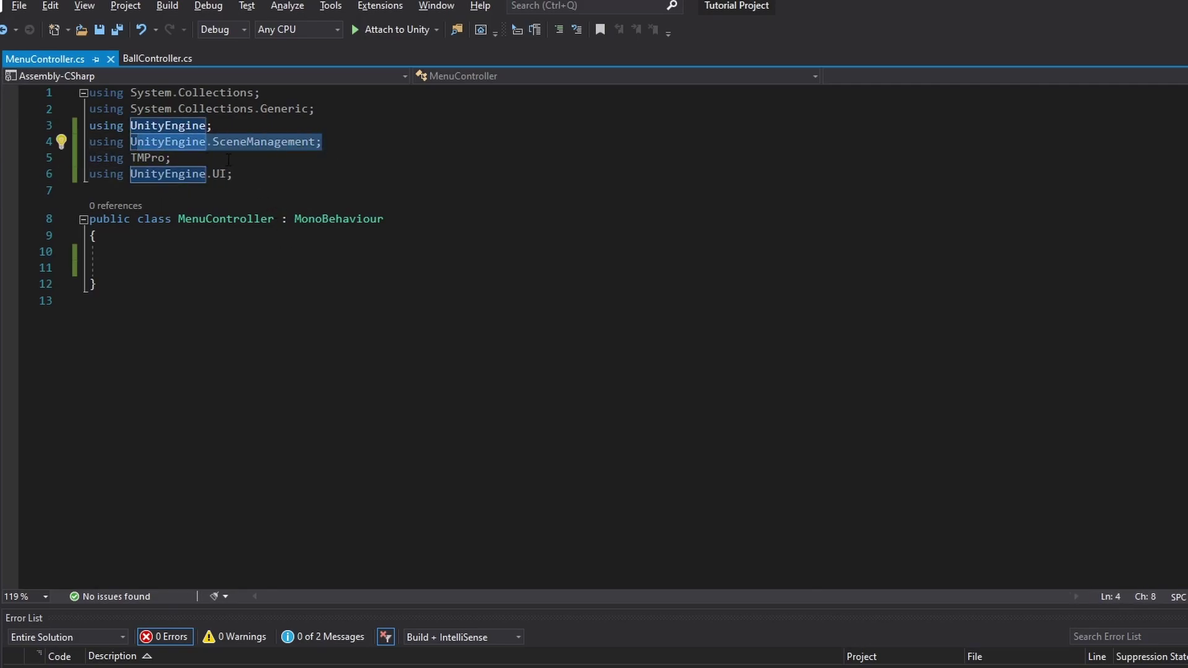
pyautogui.doubleClick(147, 158)
pyautogui.click(149, 158)
# Add a public void CloseGame() method to the MenuController class that calls Application.Quit
pyautogui.click(223, 267)
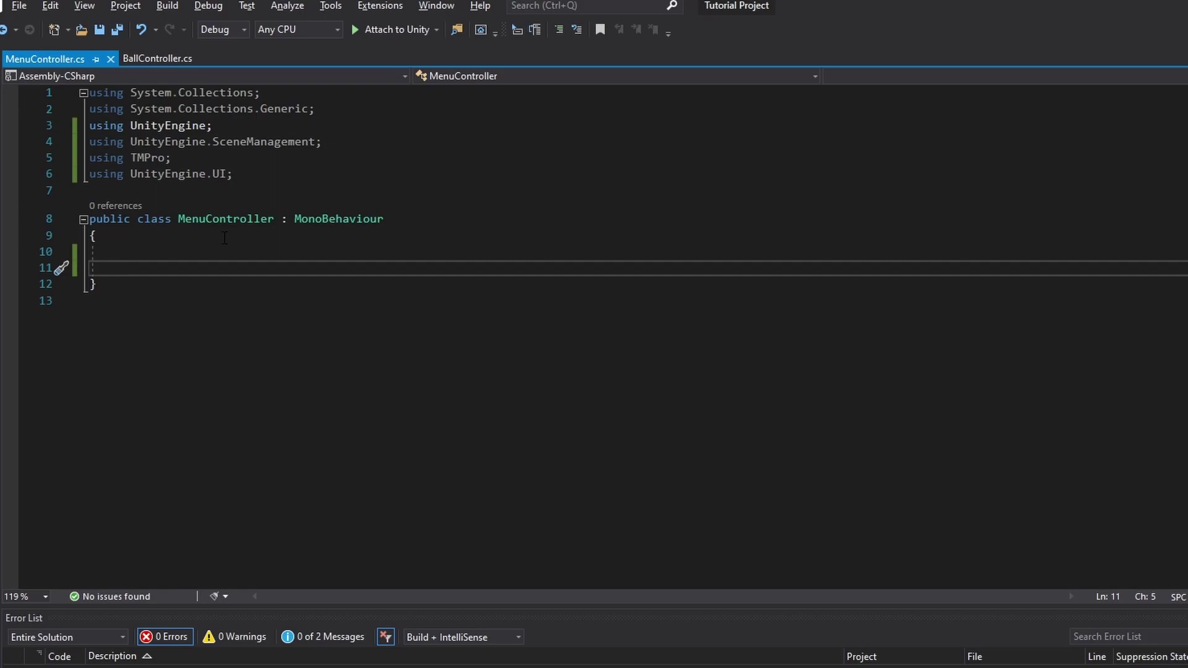
pyautogui.write('public void ')
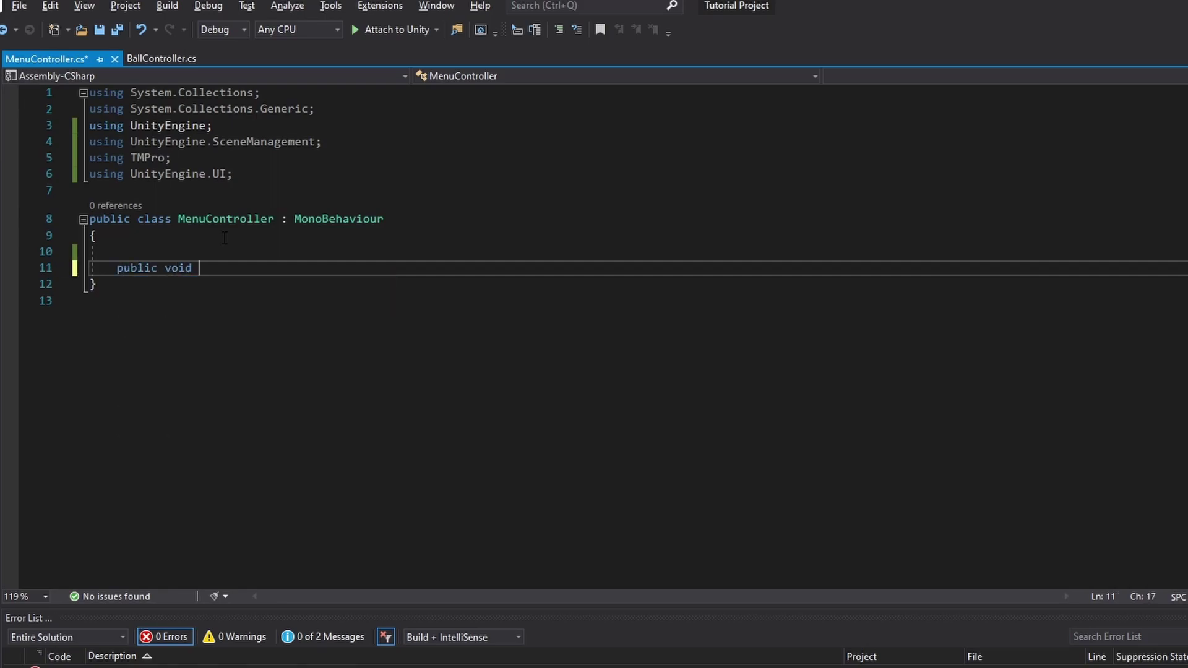
pyautogui.write('CloseGame()')
pyautogui.press('Return')
pyautogui.write('{')
pyautogui.press('Return')
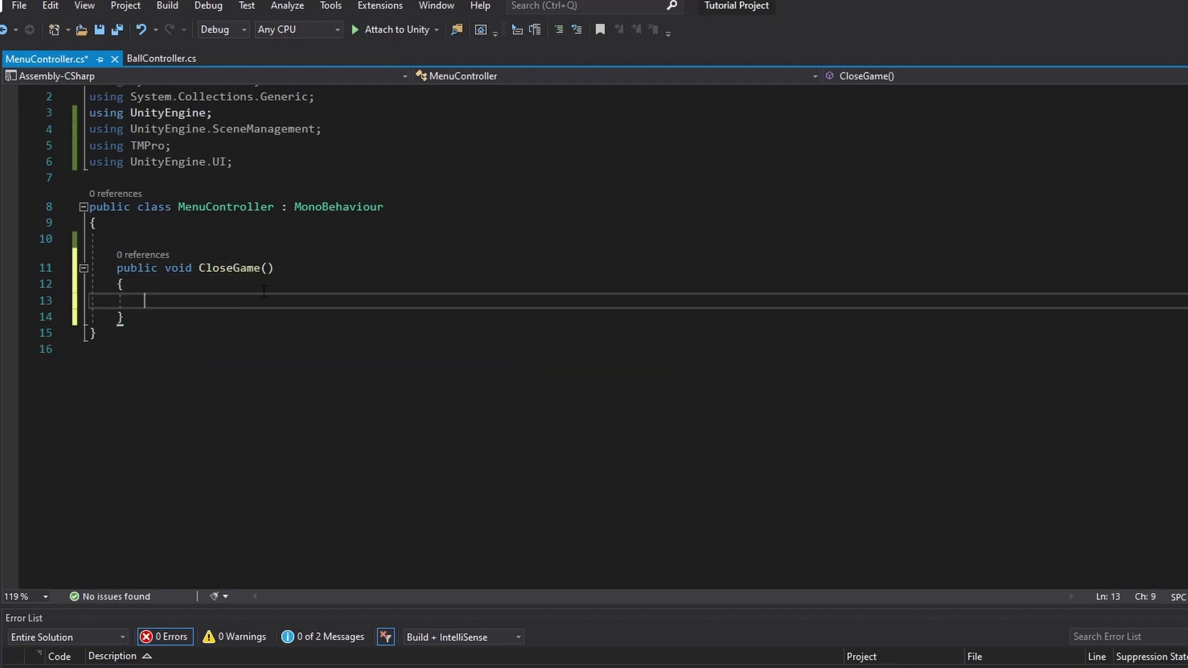
pyautogui.write('Application.quit')
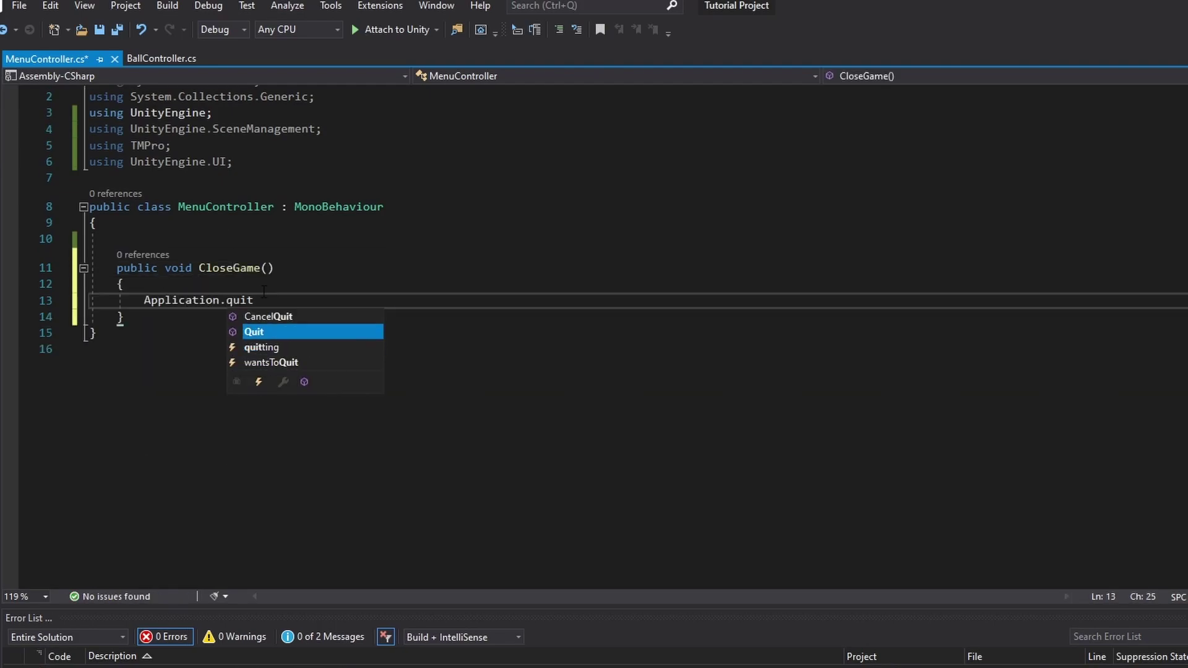
pyautogui.press('Tab')
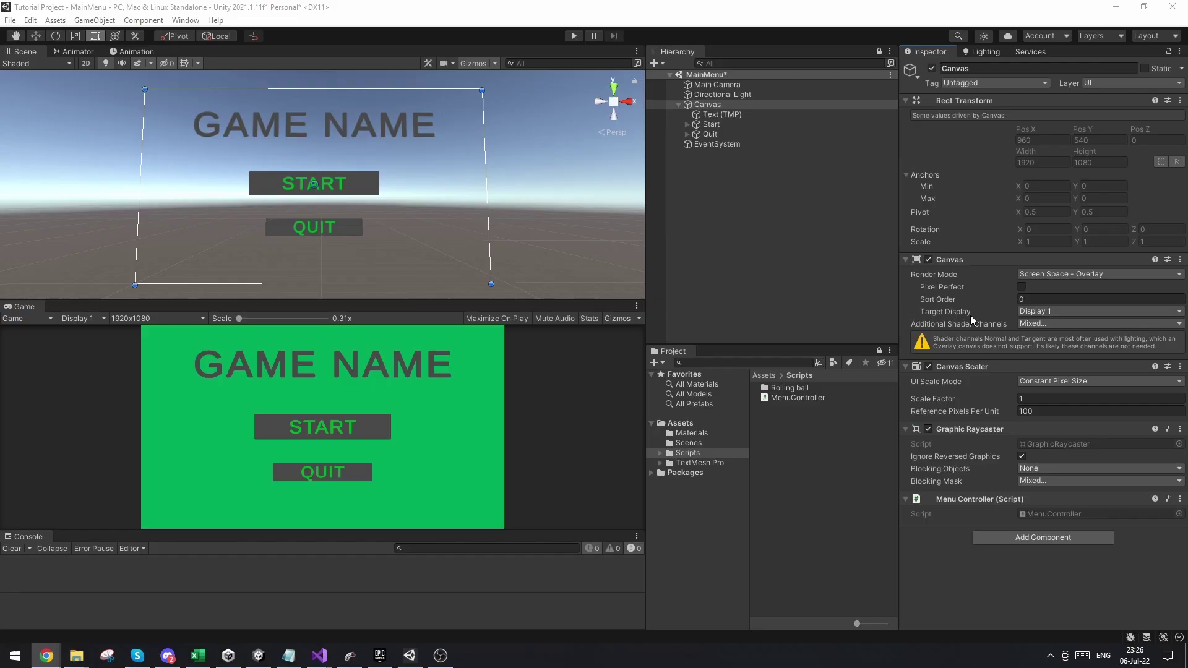
# Set the Quit button's On Click event to MenuController.CloseGame on the Canvas, save the scene, and test the button in play mode
pyautogui.click(734, 134)
pyautogui.scroll(-5, 953, 396)
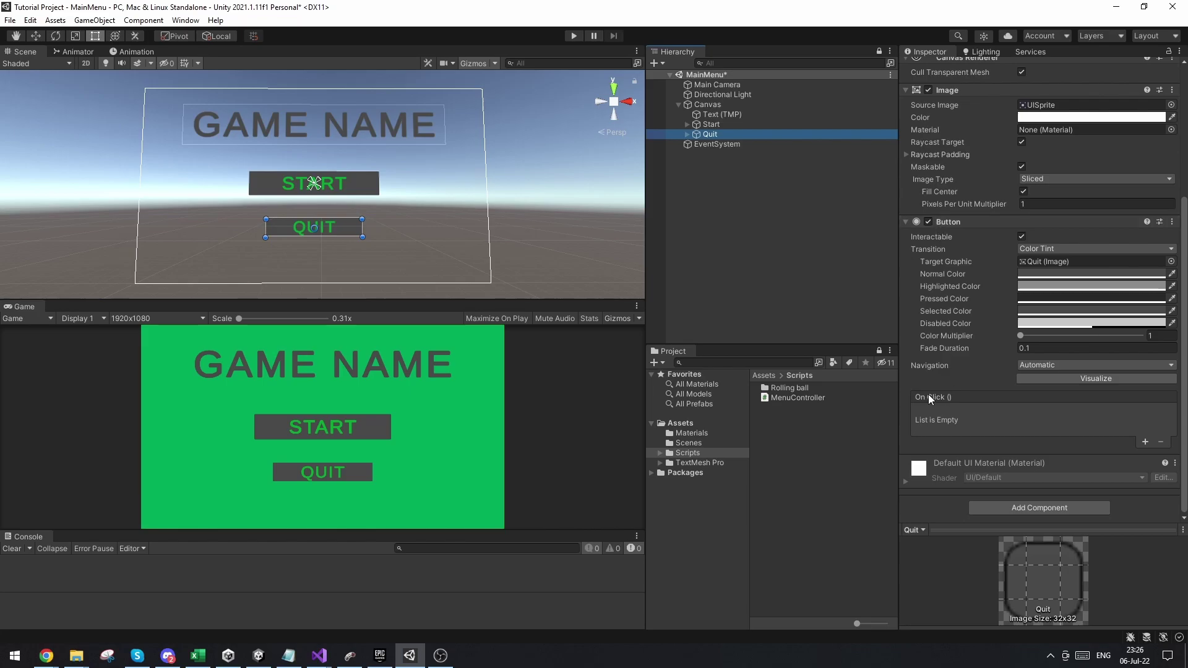
pyautogui.click(1145, 442)
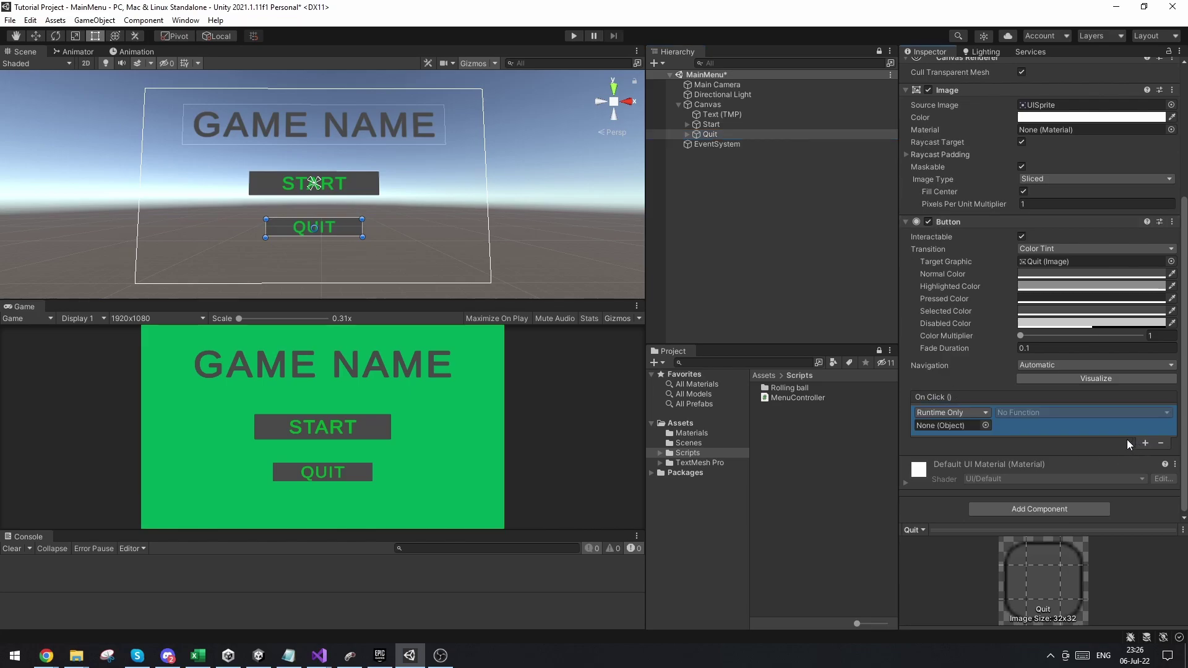
pyautogui.moveTo(723, 103); pyautogui.dragTo(958, 423)
pyautogui.click(1018, 414)
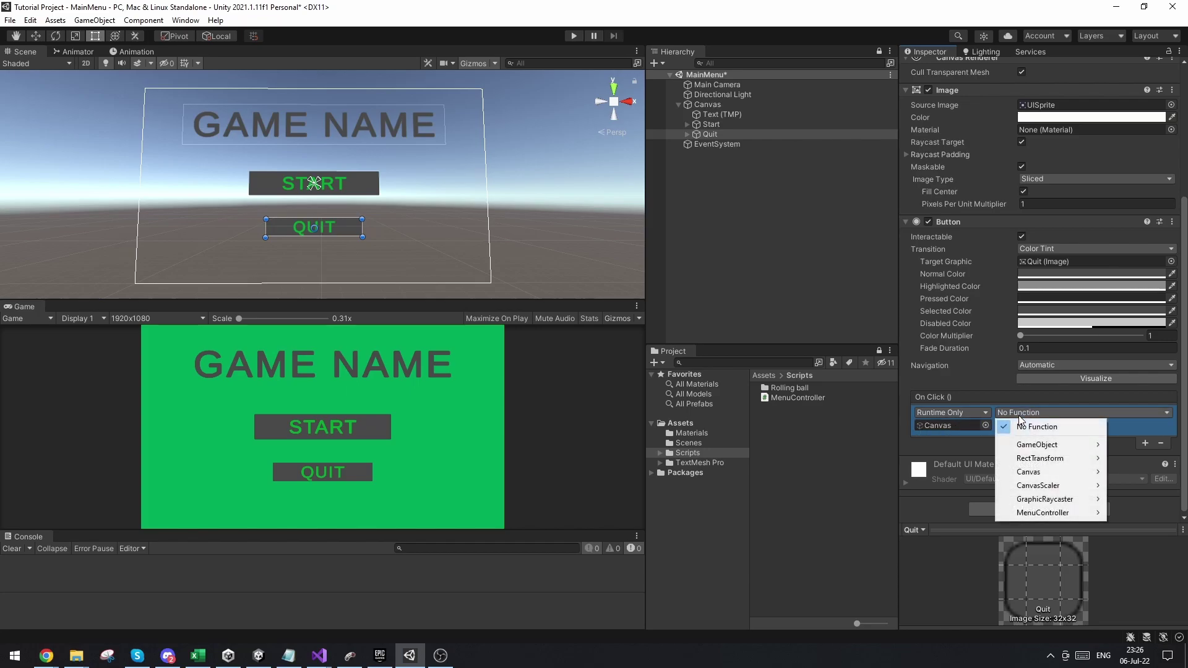
pyautogui.moveTo(1038, 511)
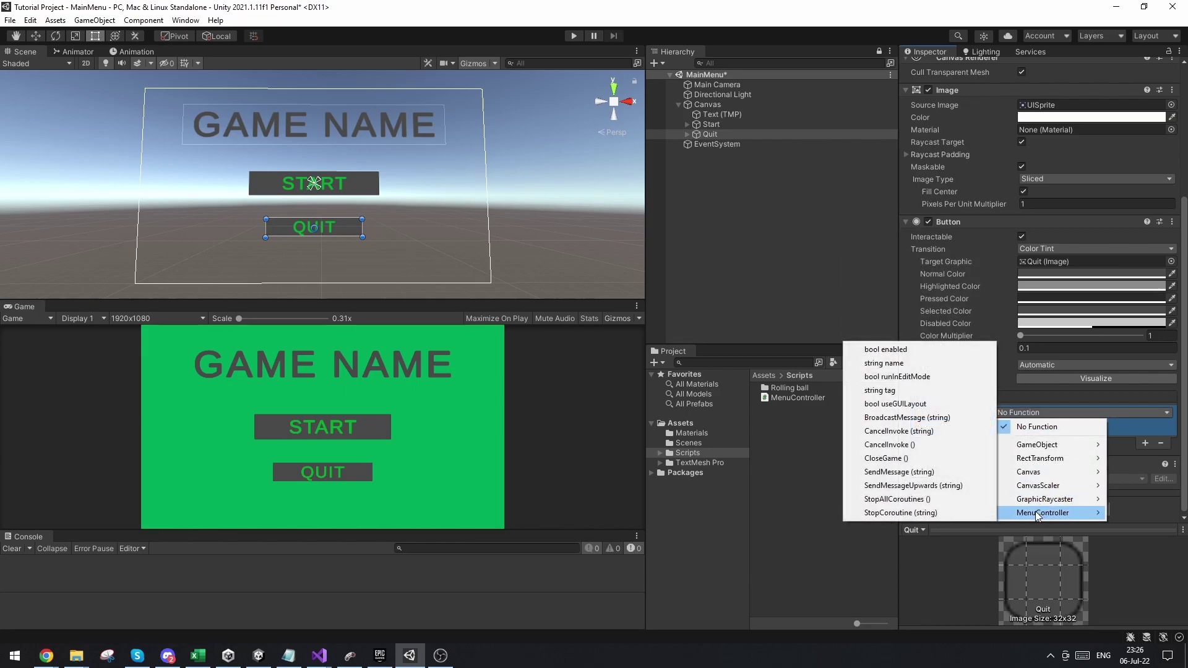
pyautogui.click(891, 459)
pyautogui.hotkey('ctrl', 's')
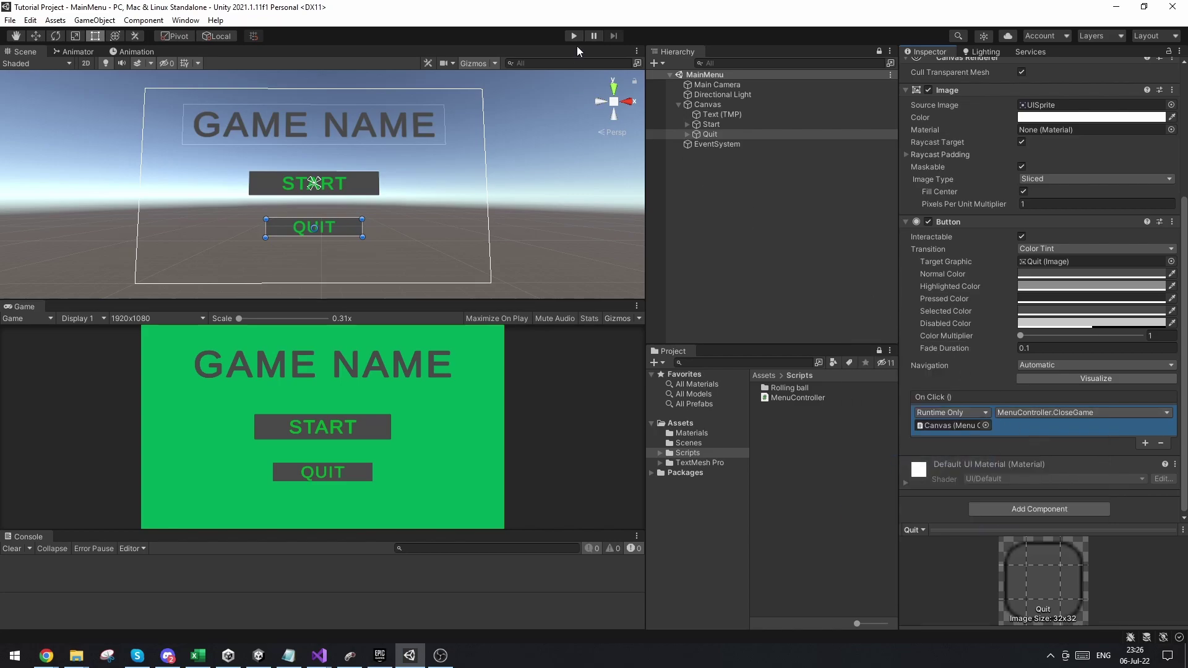
pyautogui.click(574, 36)
pyautogui.click(339, 474)
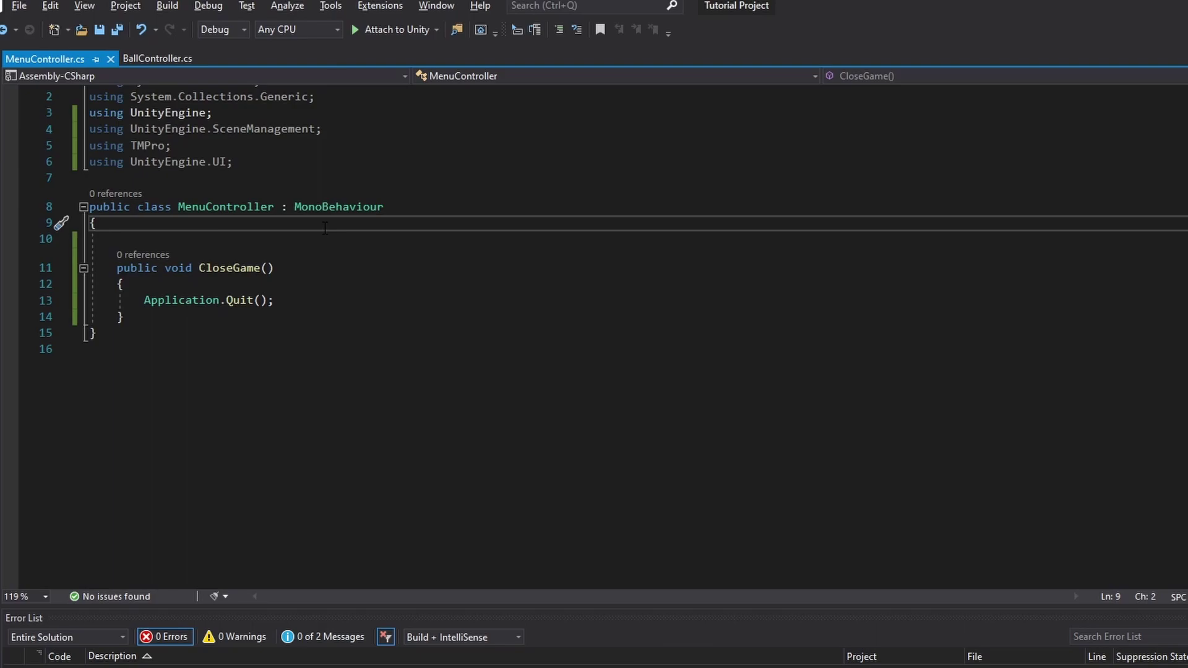
# Declare a public string variable sceneName at the start of the MenuController class and save the script
pyautogui.press('Return')
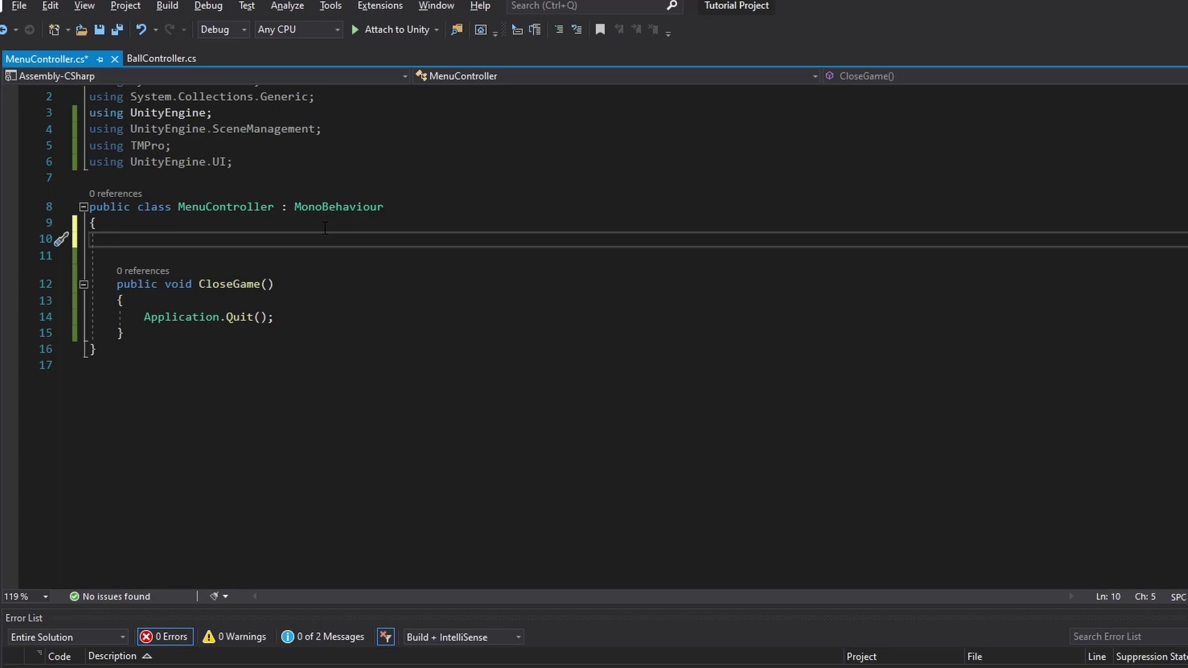
pyautogui.write('public str')
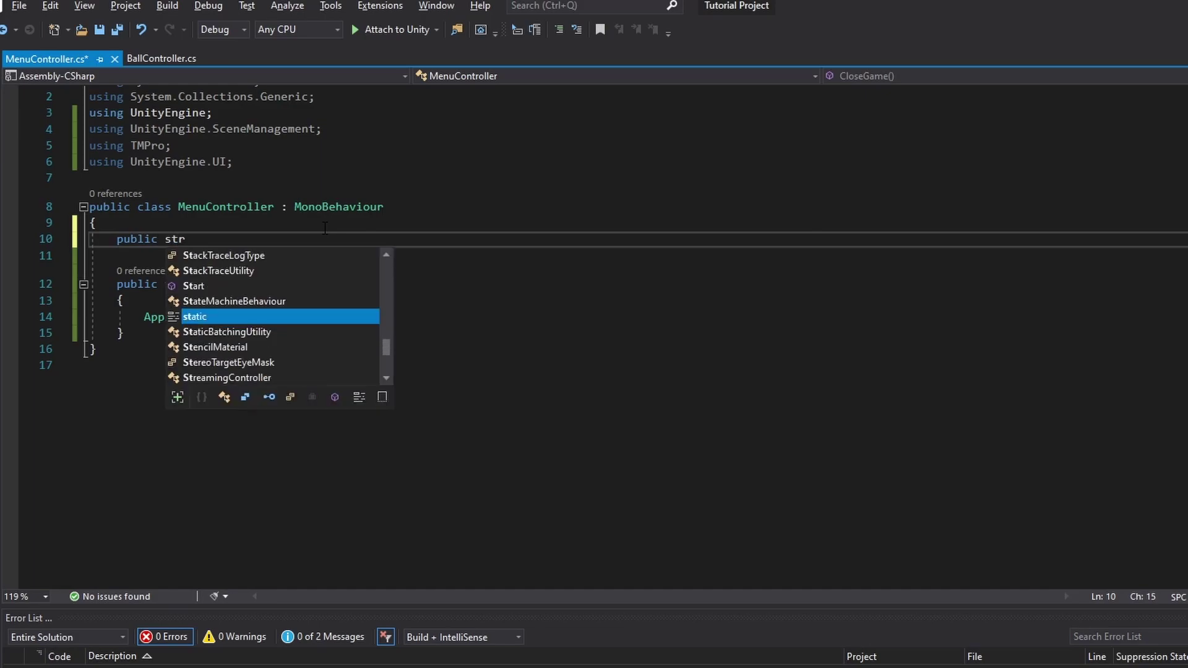
pyautogui.write('ing sceneName;')
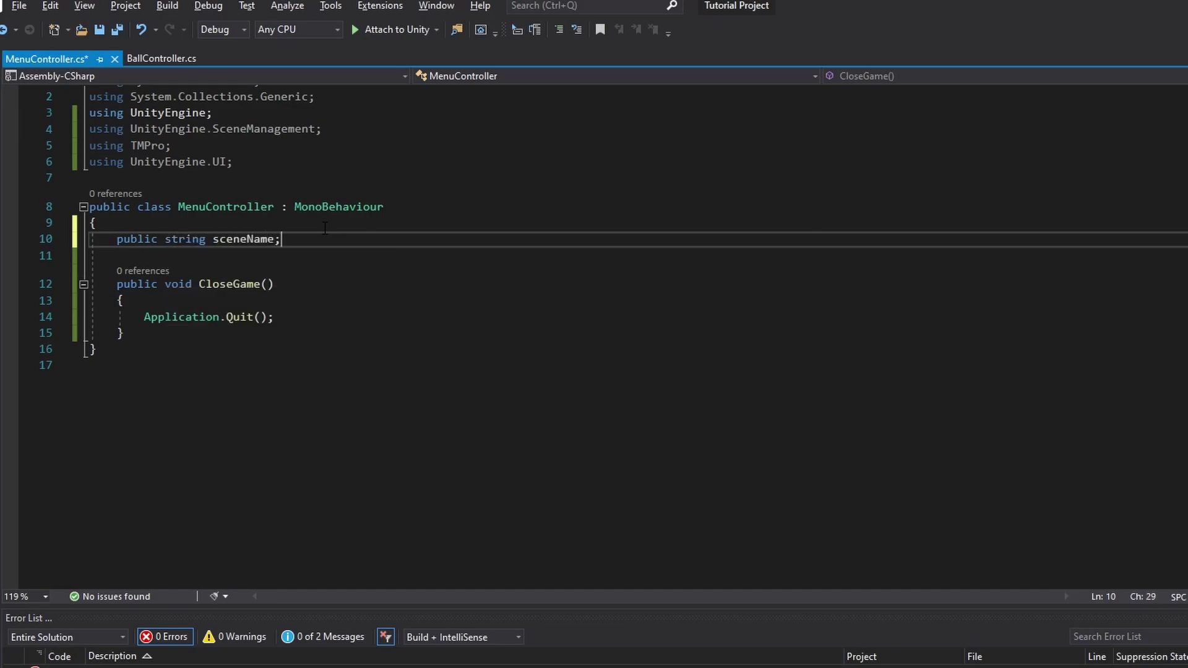
pyautogui.hotkey('ctrl', 's')
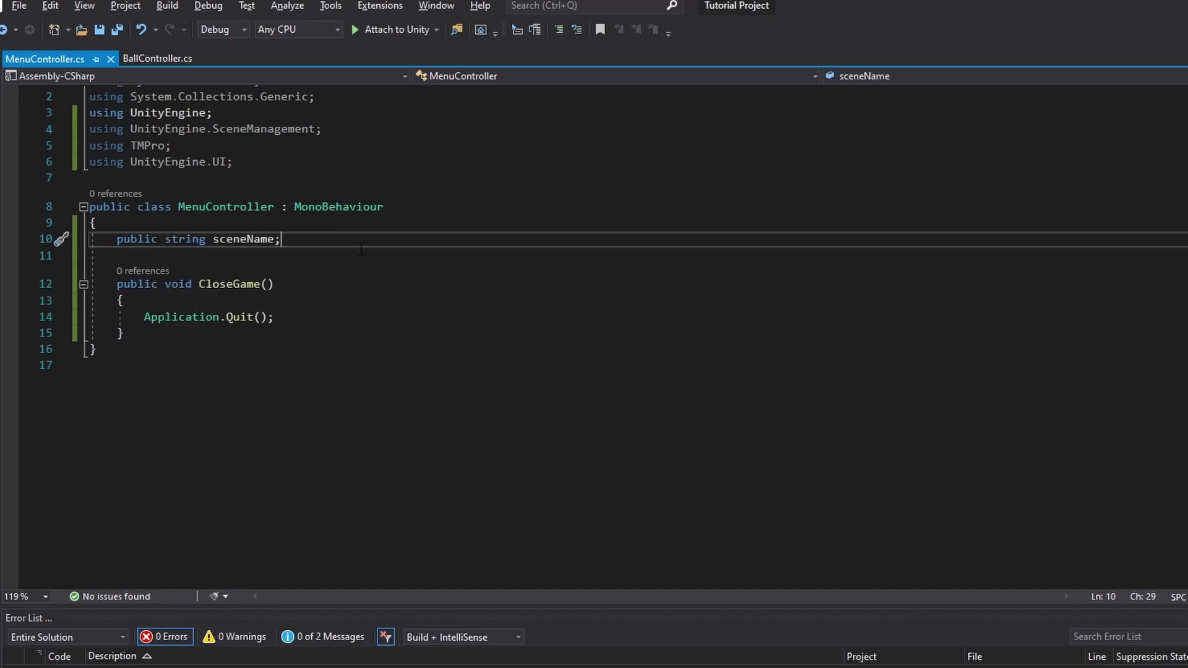
# Add an empty public void LoadScene() method below CloseGame in the MenuController class
pyautogui.click(284, 338)
pyautogui.press('Return')
pyautogui.press('Return')
pyautogui.write('public void')
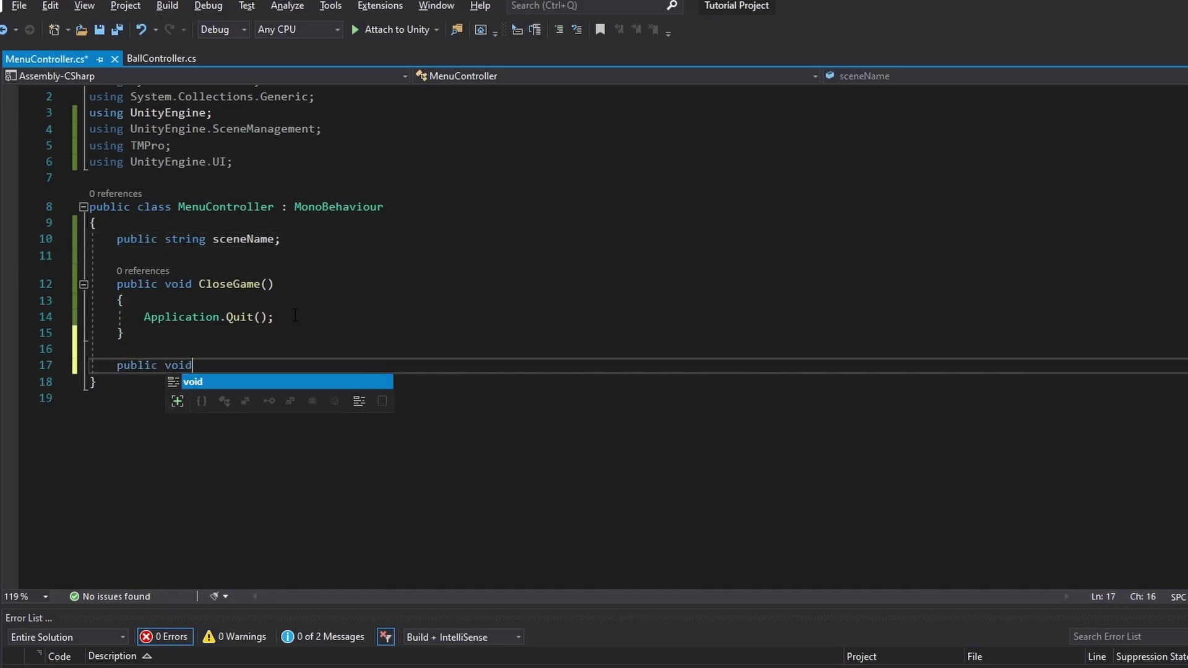
pyautogui.write(' LoadSc')
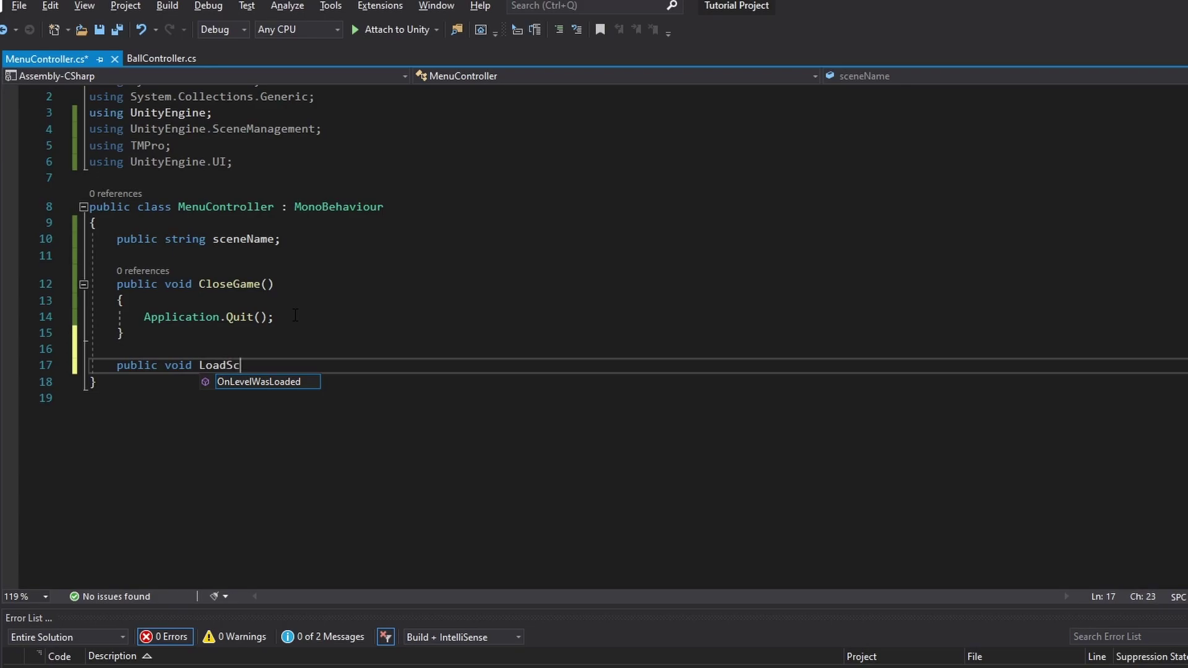
pyautogui.write('ene() {')
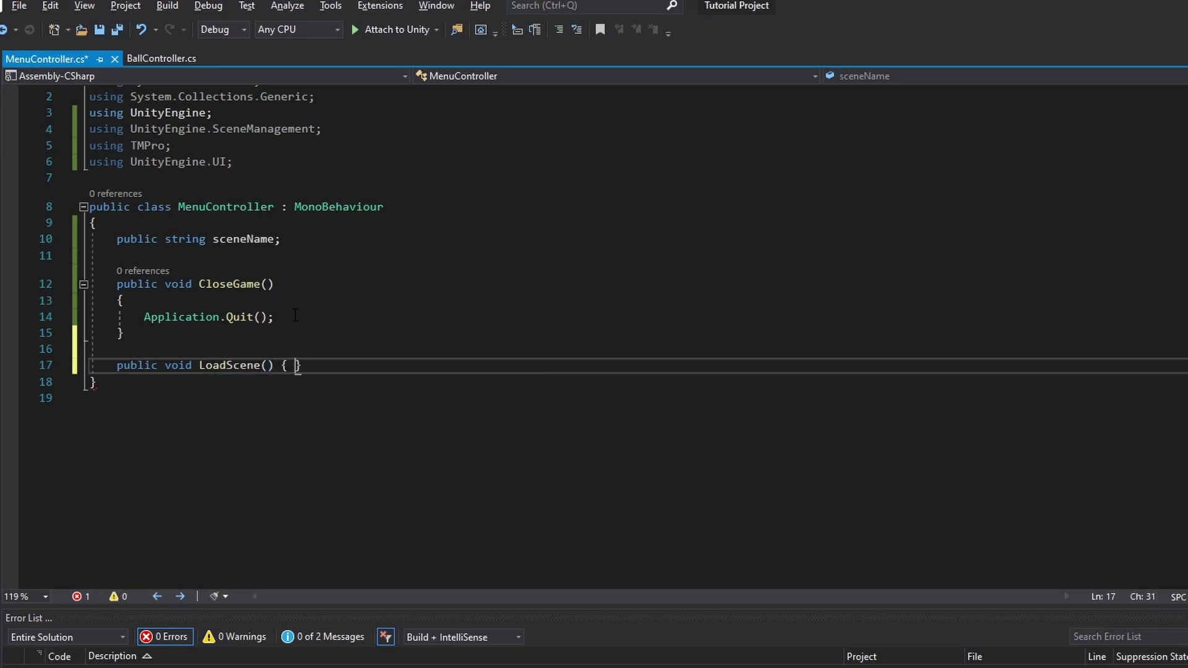
pyautogui.press('Return')
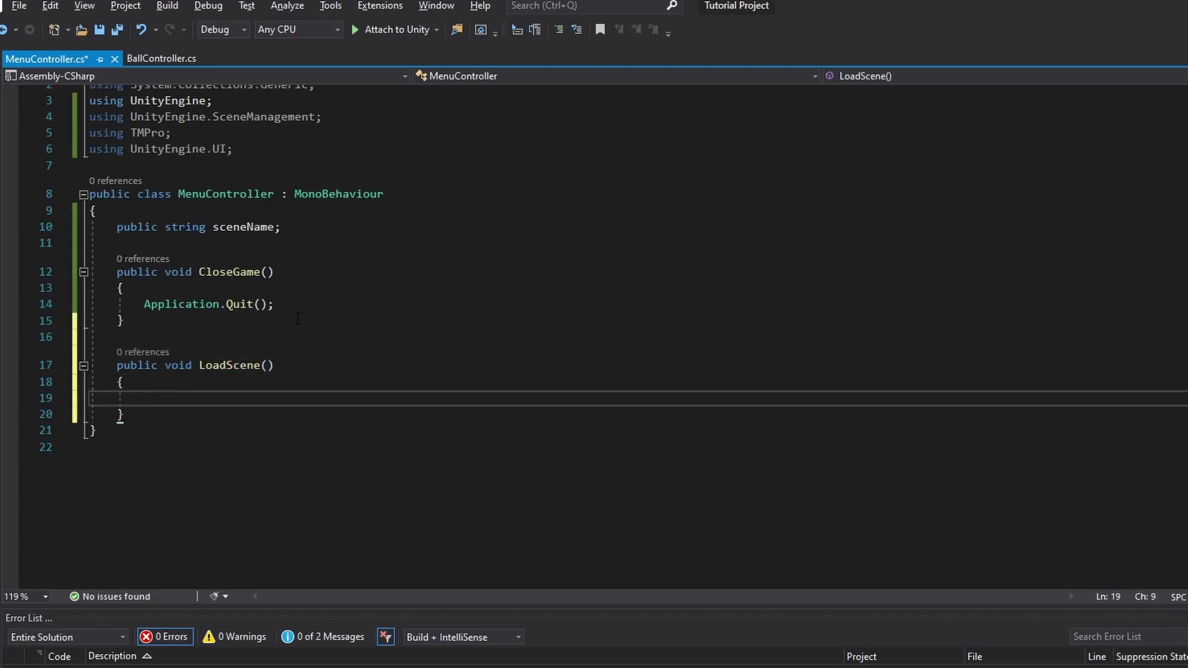
# Inside LoadScene(), write a SceneManager.LoadScene call with sceneName as its first argument
pyautogui.doubleClick(241, 226)
pyautogui.click(226, 336)
pyautogui.click(227, 399)
pyautogui.write('SceneManager.')
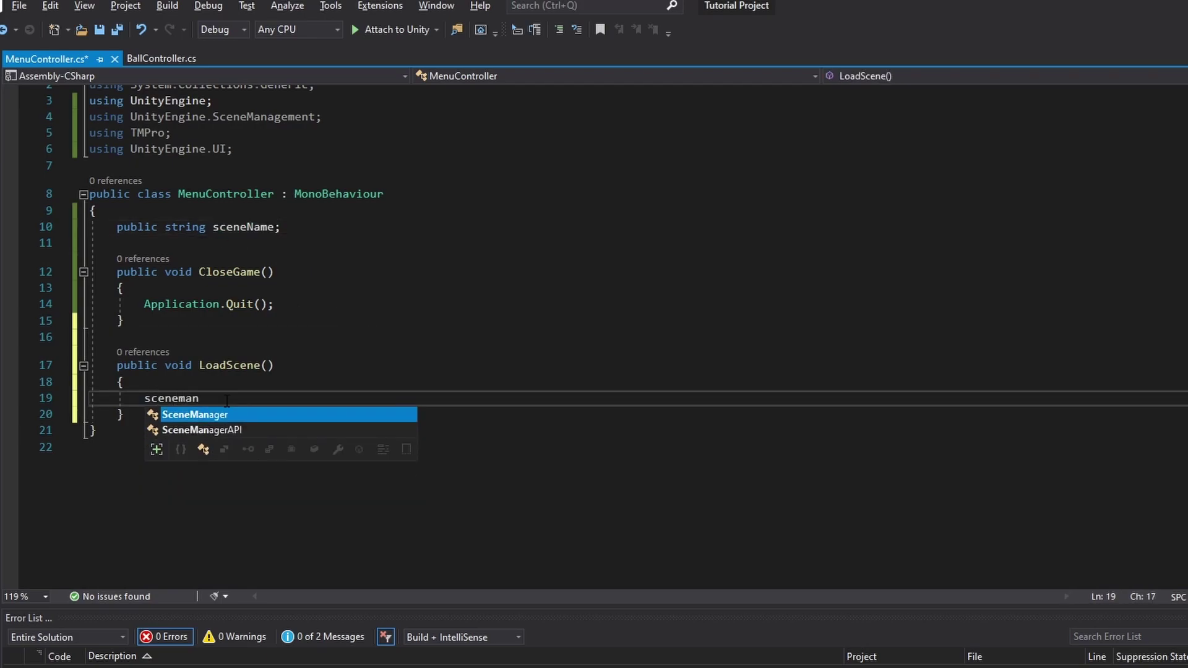
pyautogui.write('loads')
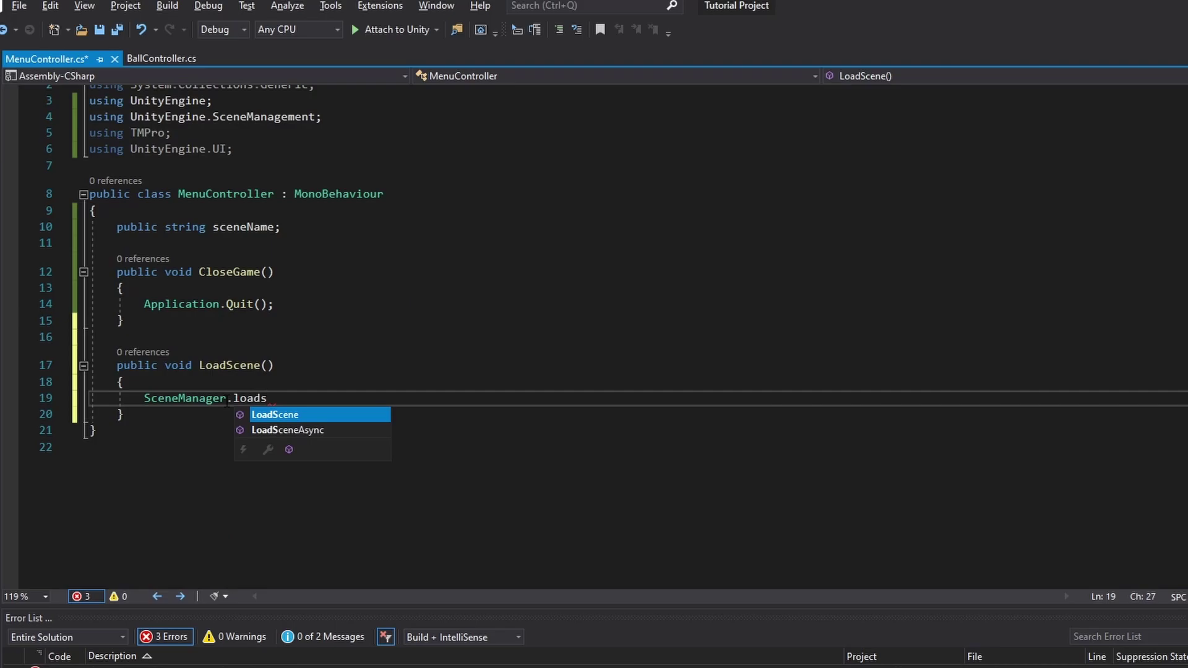
pyautogui.press('Tab')
pyautogui.write('(')
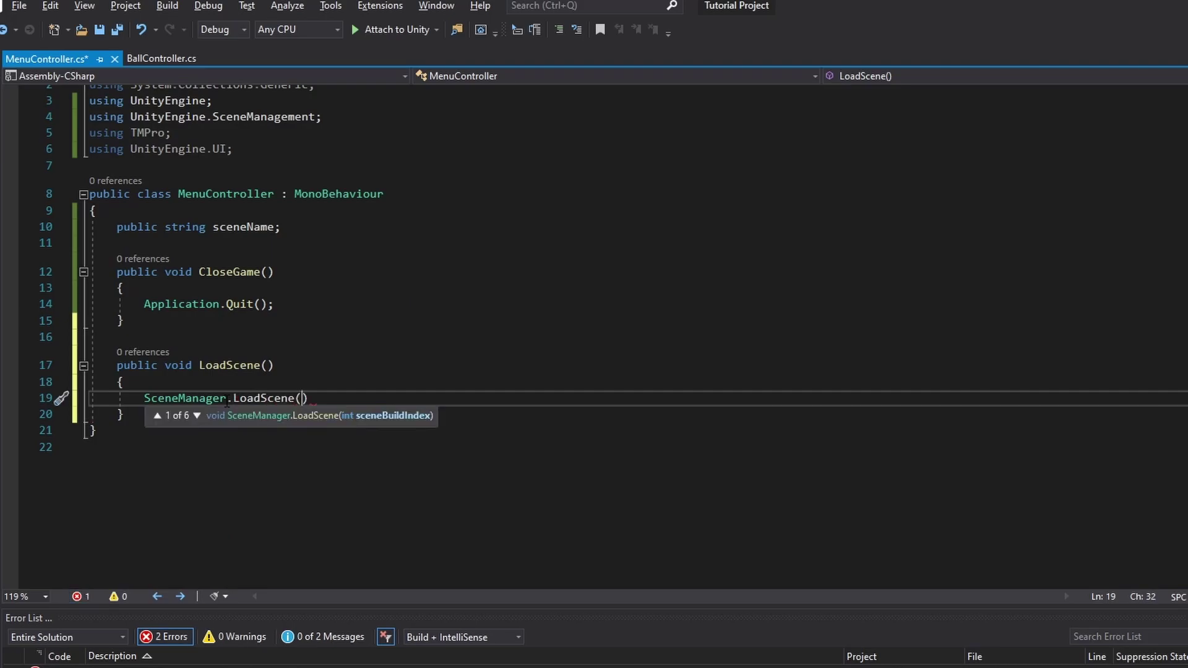
pyautogui.write('scenena')
pyautogui.press('Tab')
pyautogui.write(', ')
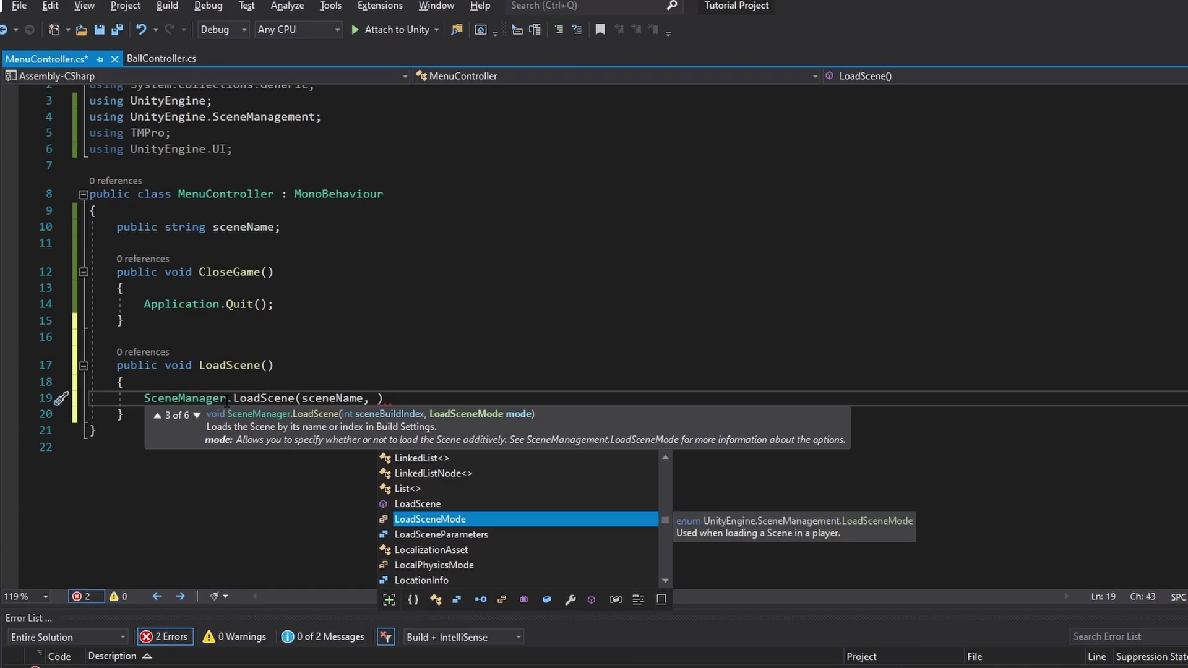
# Complete the SceneManager.LoadScene call with LoadSceneMode.Single as its second argument and save the script
pyautogui.write('loadscenemod.')
pyautogui.press('Escape')
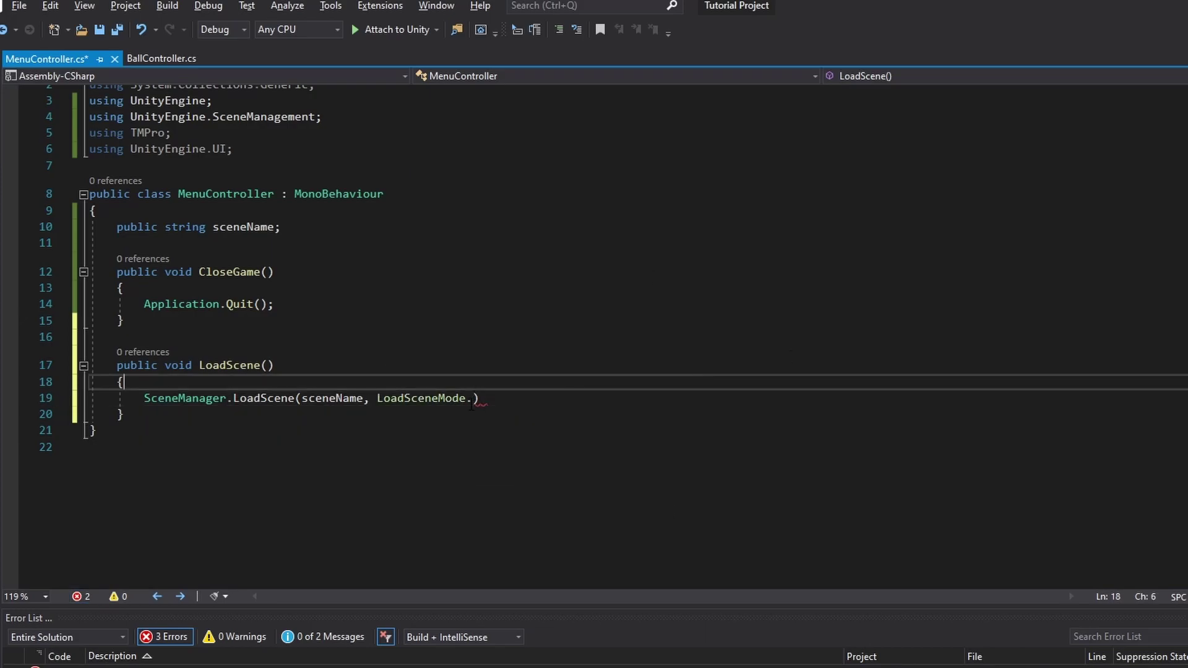
pyautogui.hotkey('ctrl', 'space')
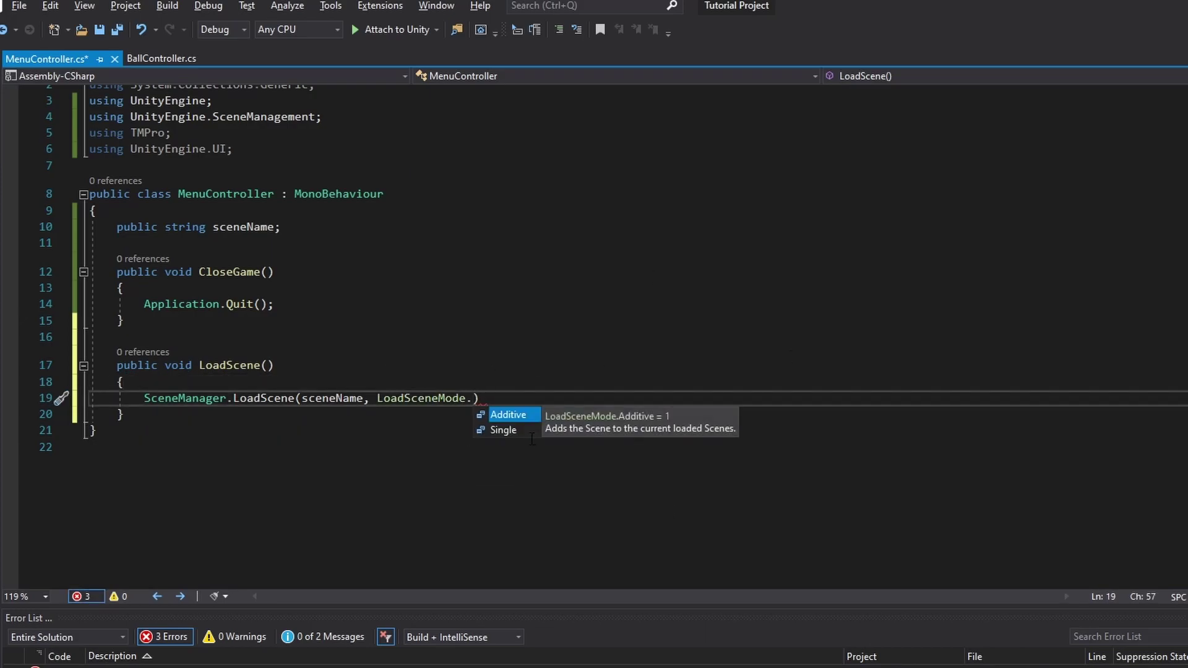
pyautogui.click(518, 433)
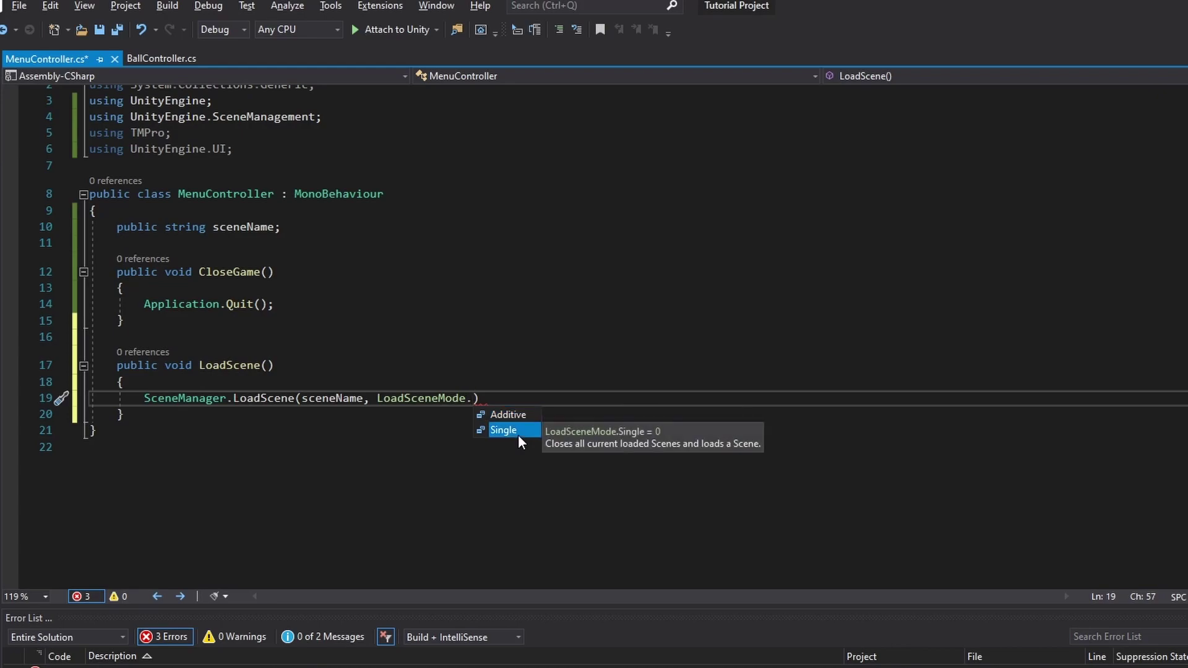
pyautogui.press('Up')
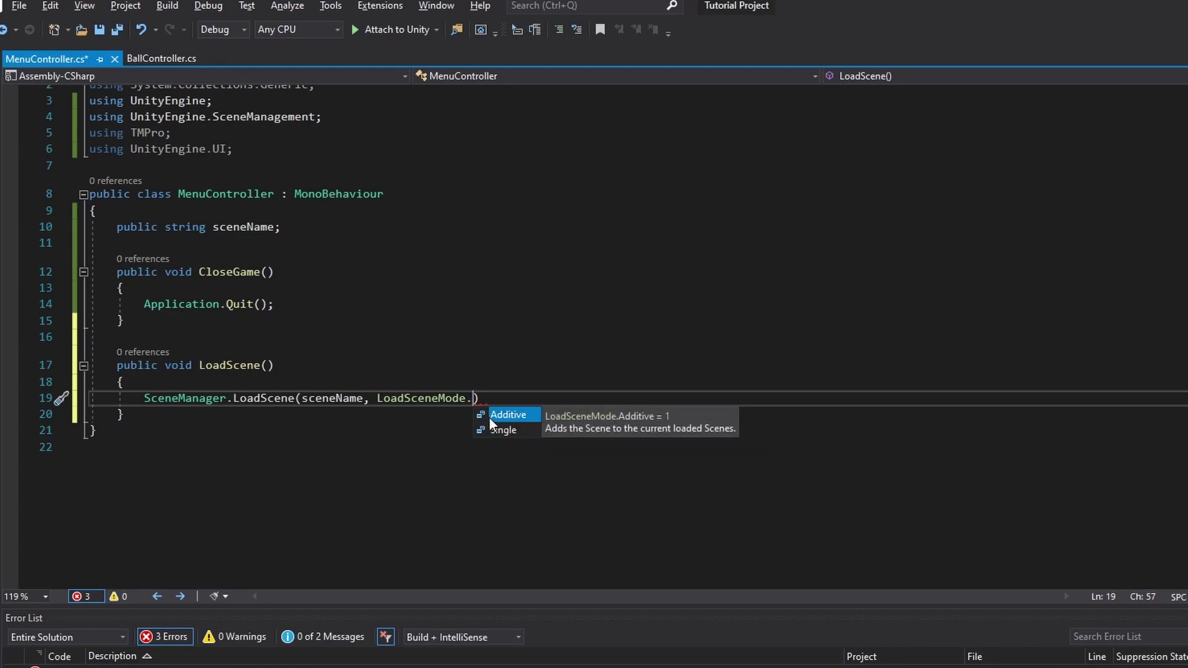
pyautogui.doubleClick(521, 430)
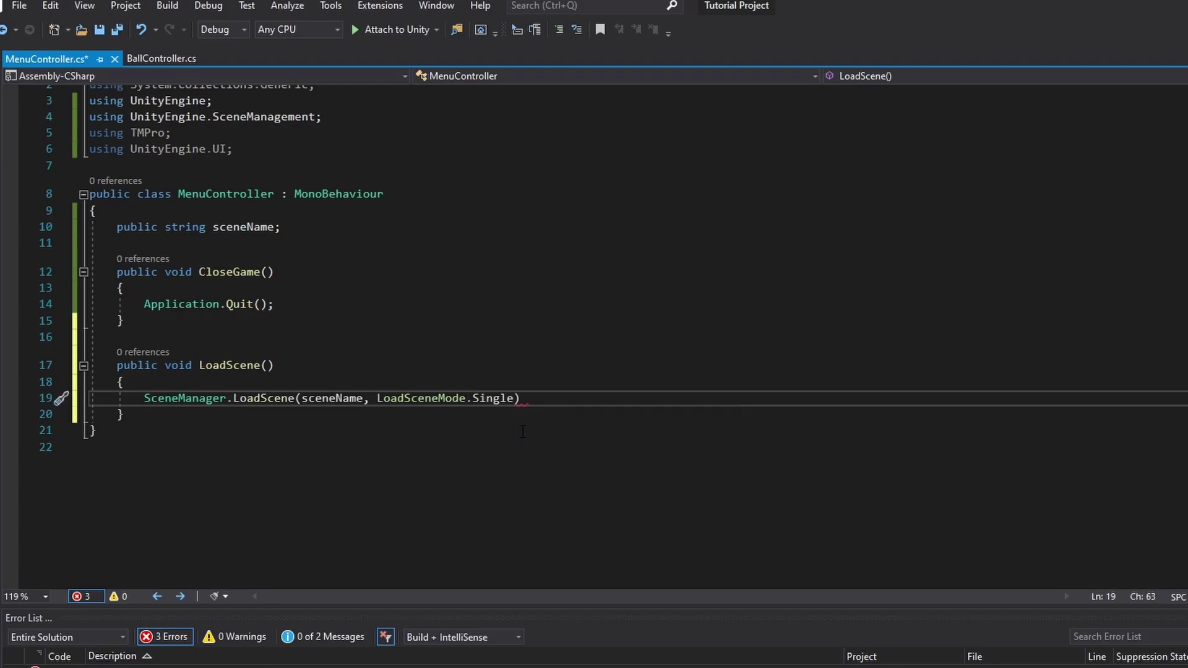
pyautogui.write(';')
pyautogui.hotkey('ctrl', 's')
# Switch to Unity, set the Start button's On Click event to MenuController.LoadScene on the Canvas, and save the scene
pyautogui.hotkey('alt', 'Tab')
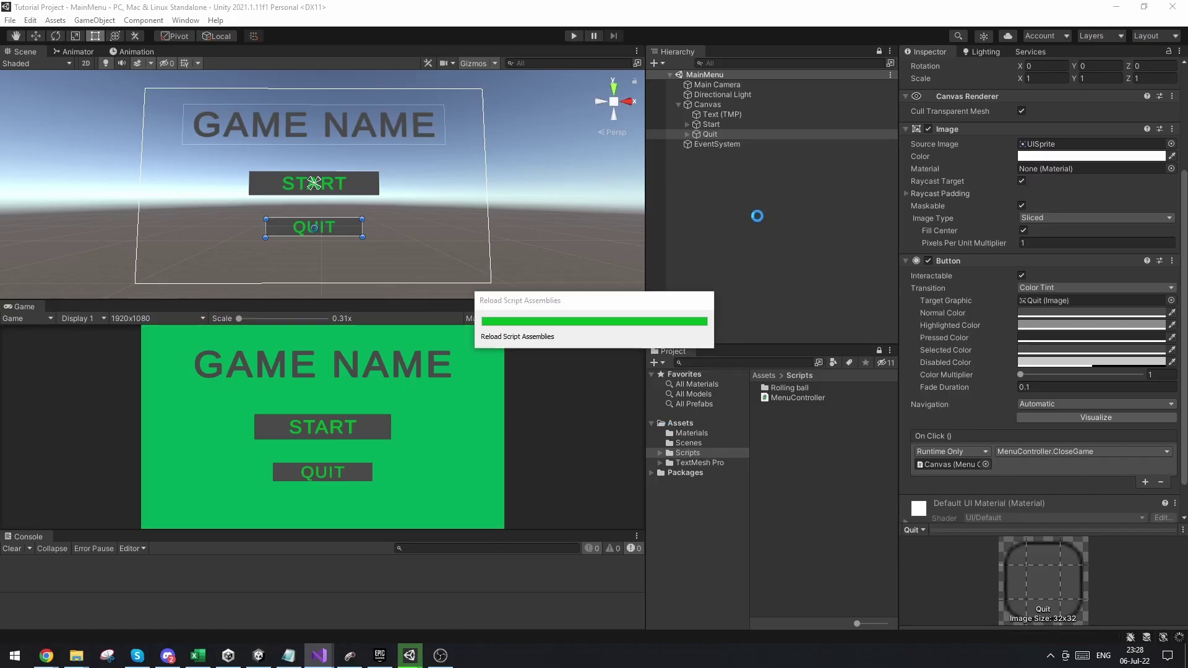
pyautogui.click(736, 127)
pyautogui.scroll(-1, 949, 287)
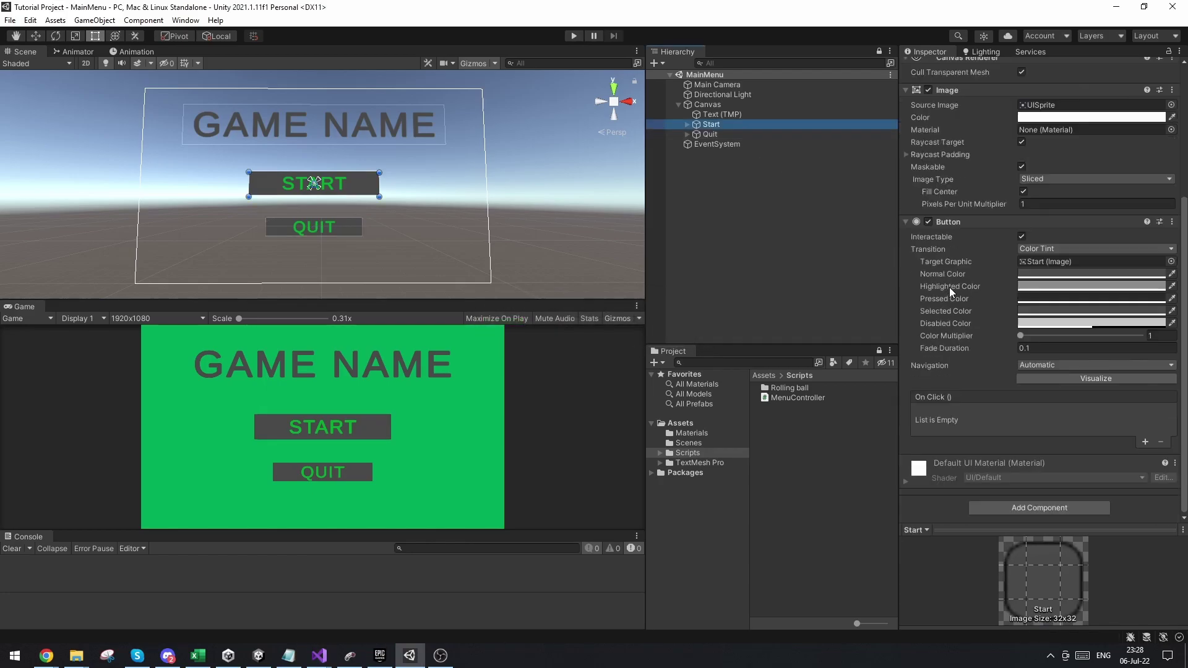
pyautogui.click(1144, 442)
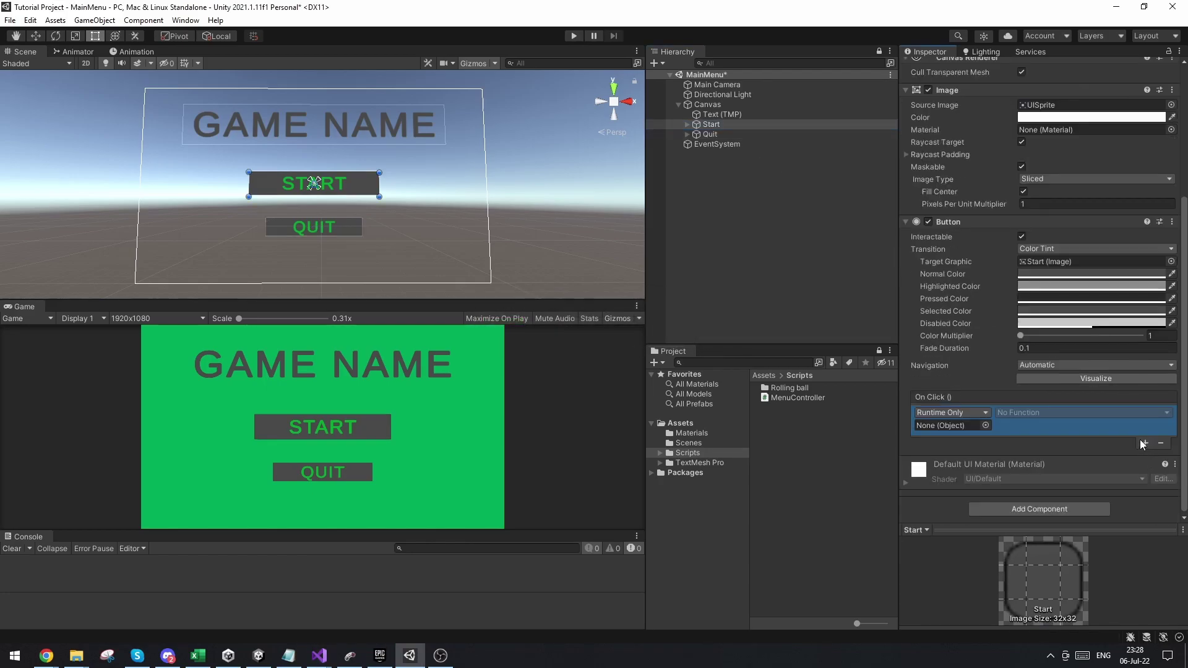
pyautogui.click(708, 105)
pyautogui.moveTo(712, 110); pyautogui.dragTo(956, 429)
pyautogui.click(1024, 411)
pyautogui.moveTo(1056, 517)
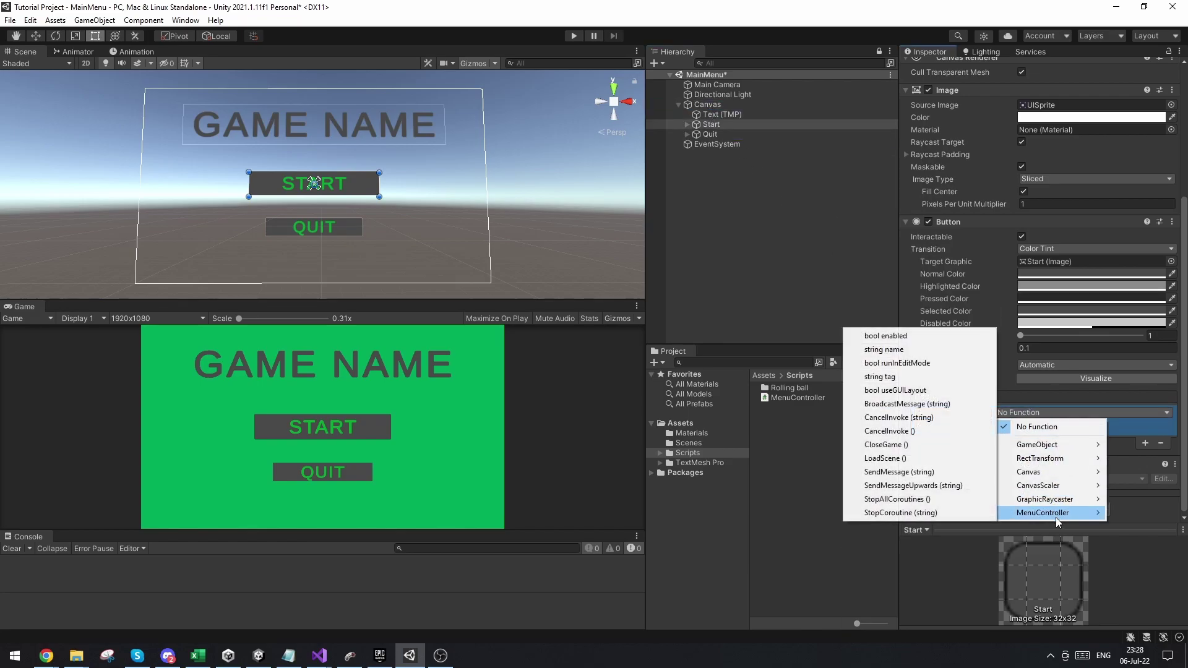
pyautogui.click(891, 458)
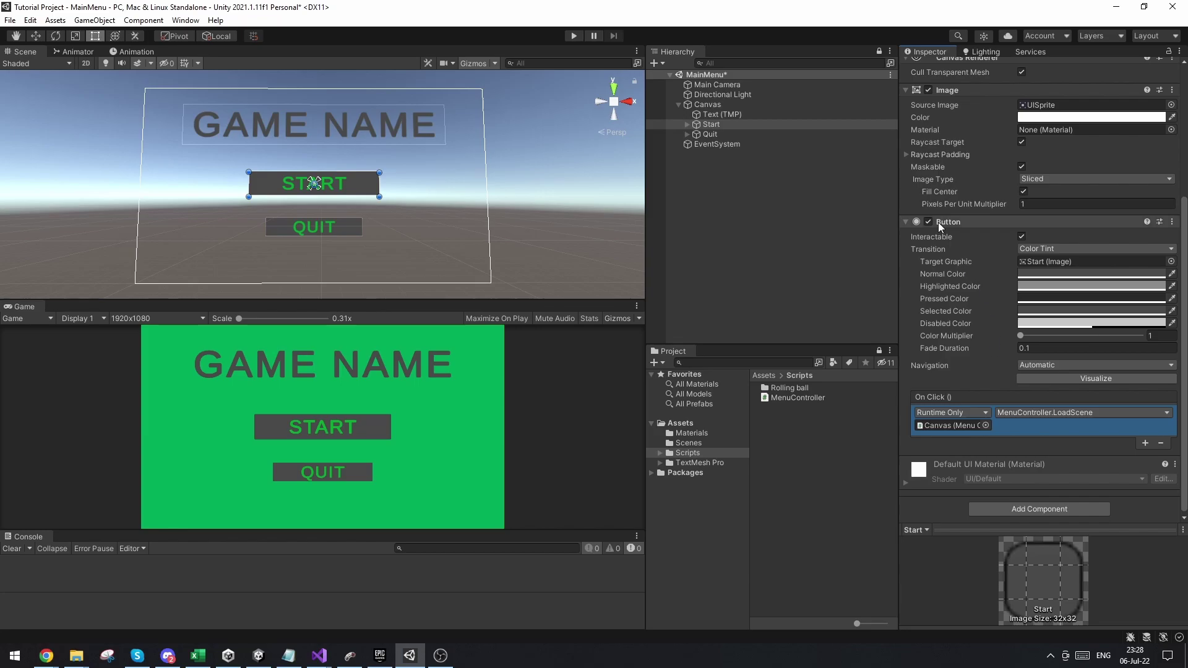
pyautogui.hotkey('ctrl', 's')
# Set the Scene Name of the Canvas's Menu Controller to SampleScene and save the scene
pyautogui.click(733, 104)
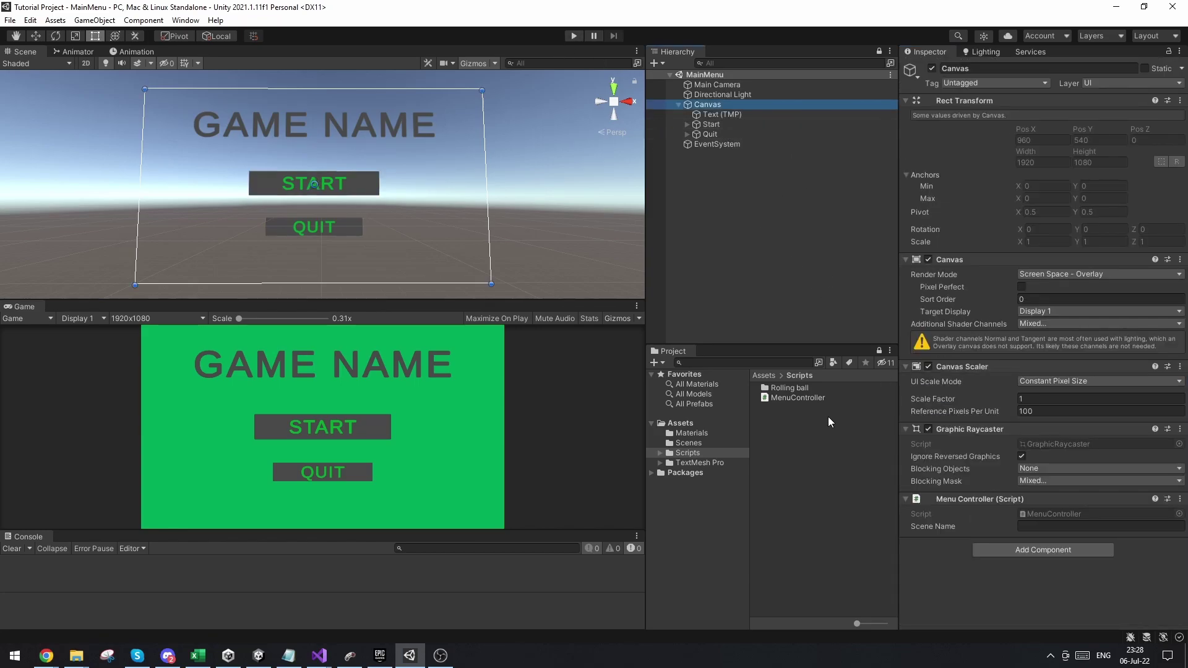
pyautogui.click(722, 444)
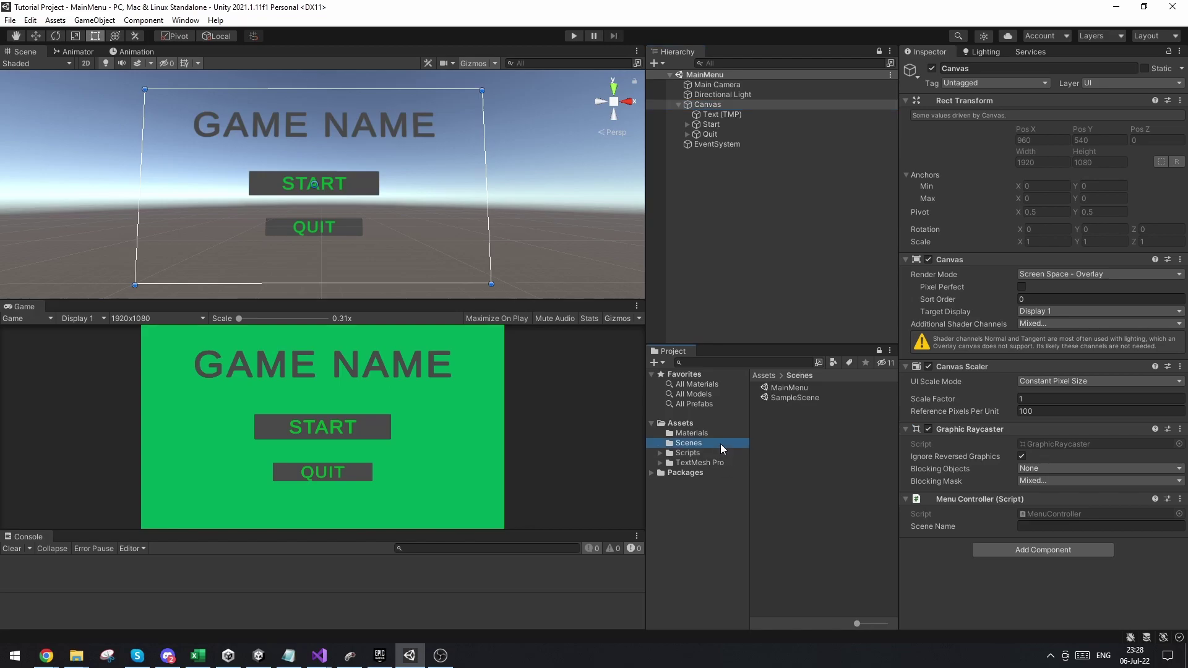
pyautogui.click(826, 398)
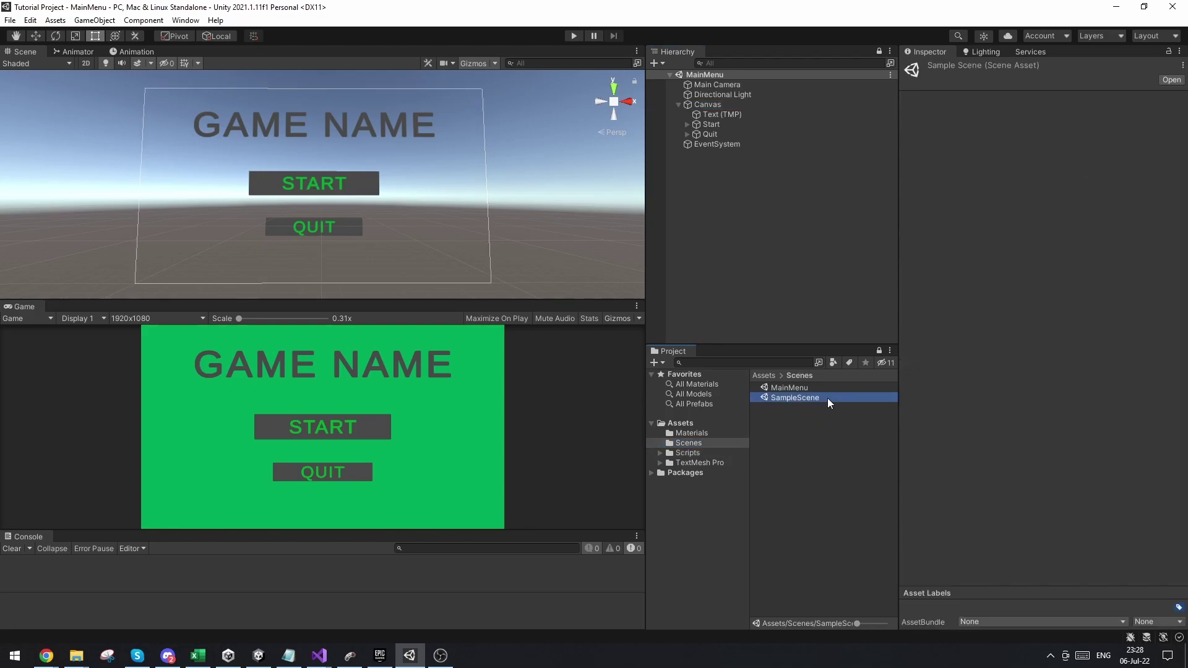
pyautogui.click(802, 267)
pyautogui.click(728, 104)
pyautogui.click(1025, 527)
pyautogui.write('SampleScene')
pyautogui.hotkey('ctrl', 's')
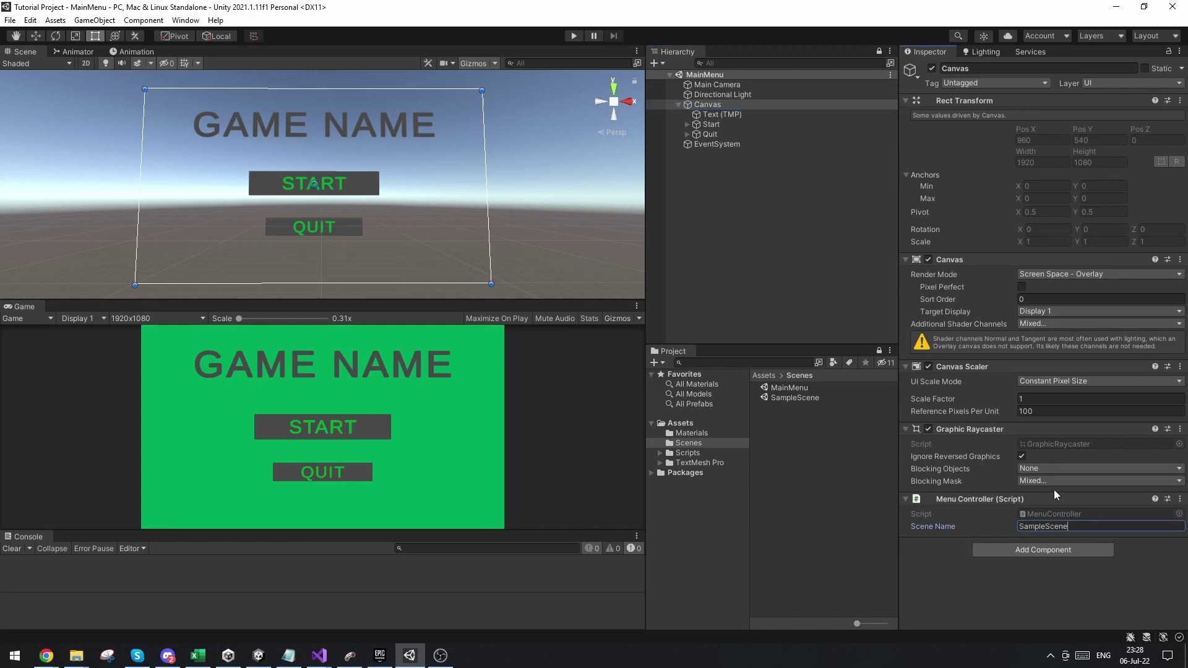
# Add the MainMenu and SampleScene scenes to the Scenes In Build list, with MainMenu first, and close the build settings
pyautogui.click(30, 20)
pyautogui.moveTo(10, 20)
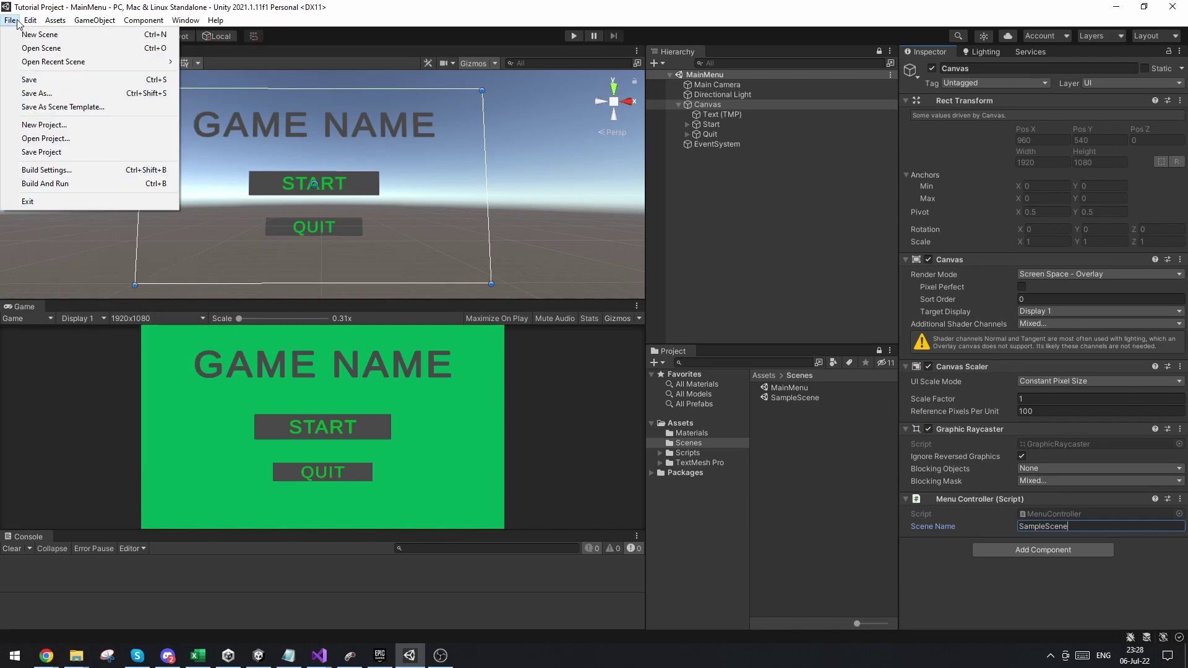
pyautogui.click(39, 169)
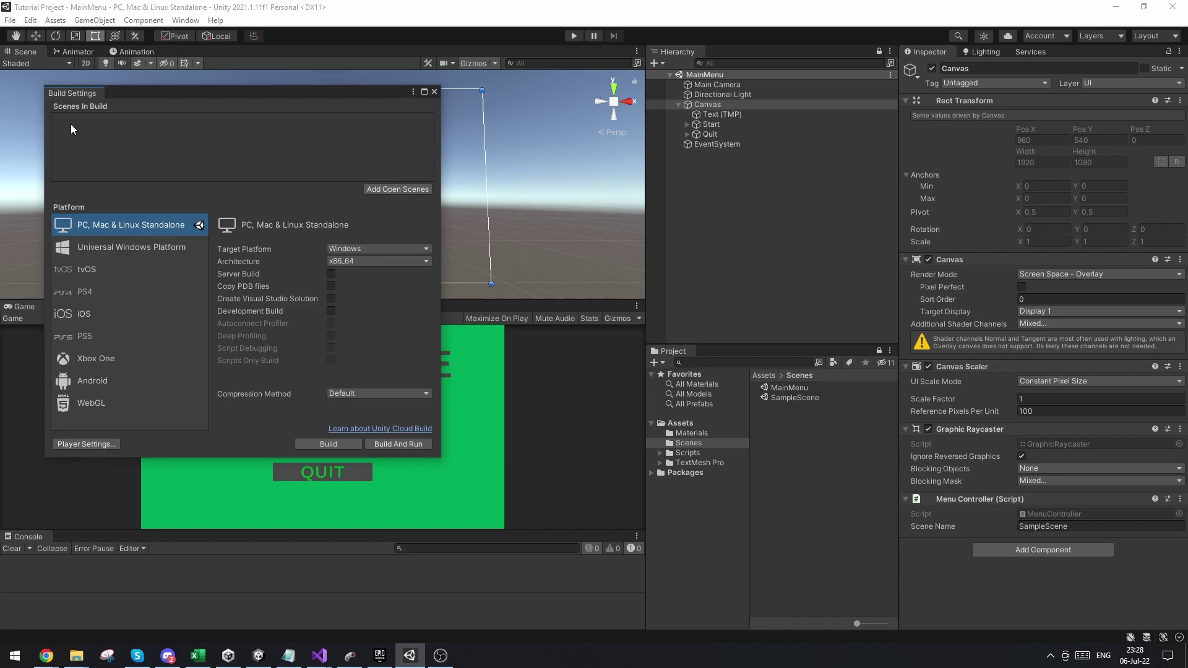
pyautogui.click(809, 403)
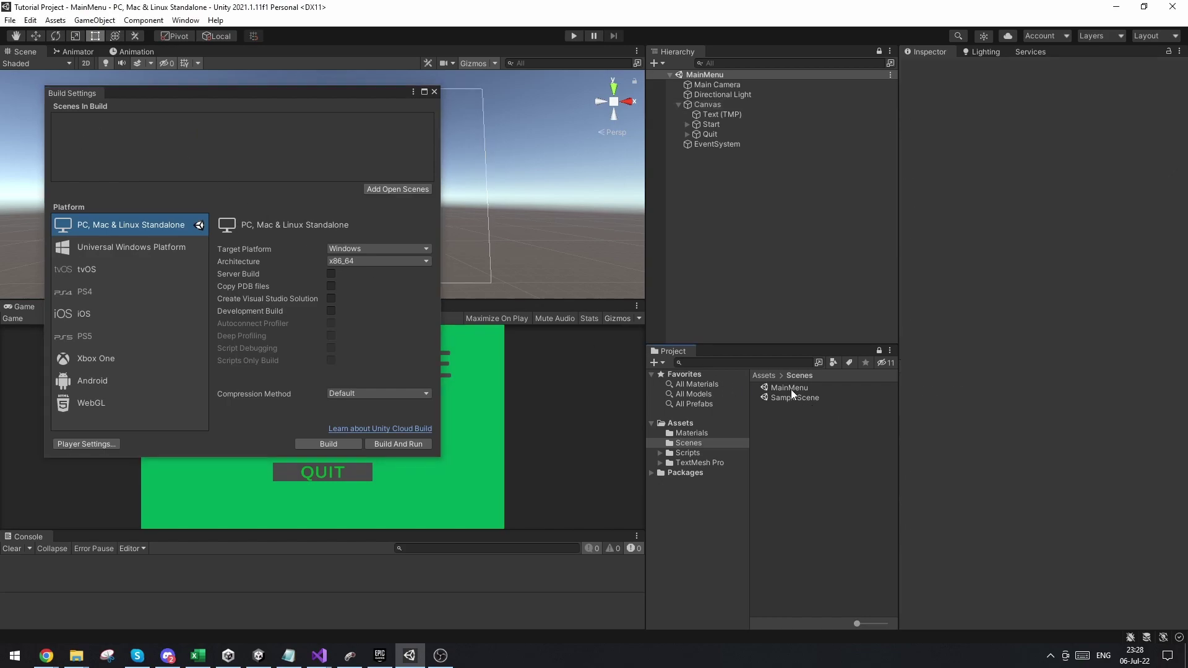
pyautogui.moveTo(791, 389); pyautogui.dragTo(224, 150)
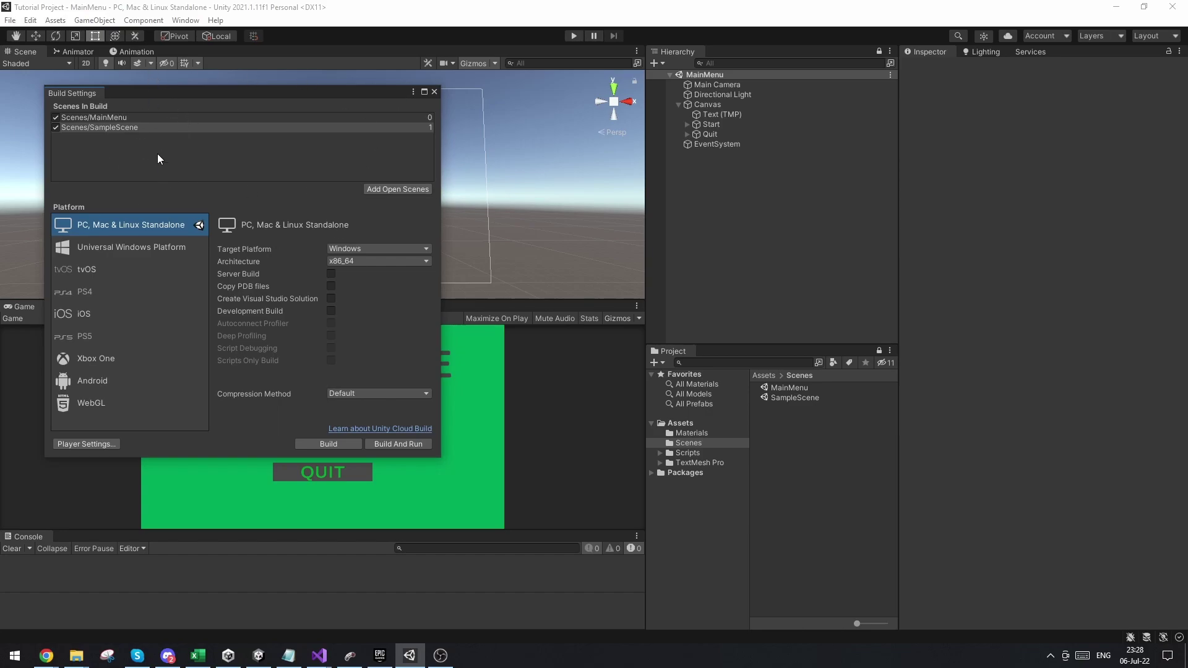
pyautogui.click(435, 92)
# Play-test the main menu by starting the game with the START button and rolling the ball in the loaded scene
pyautogui.click(574, 36)
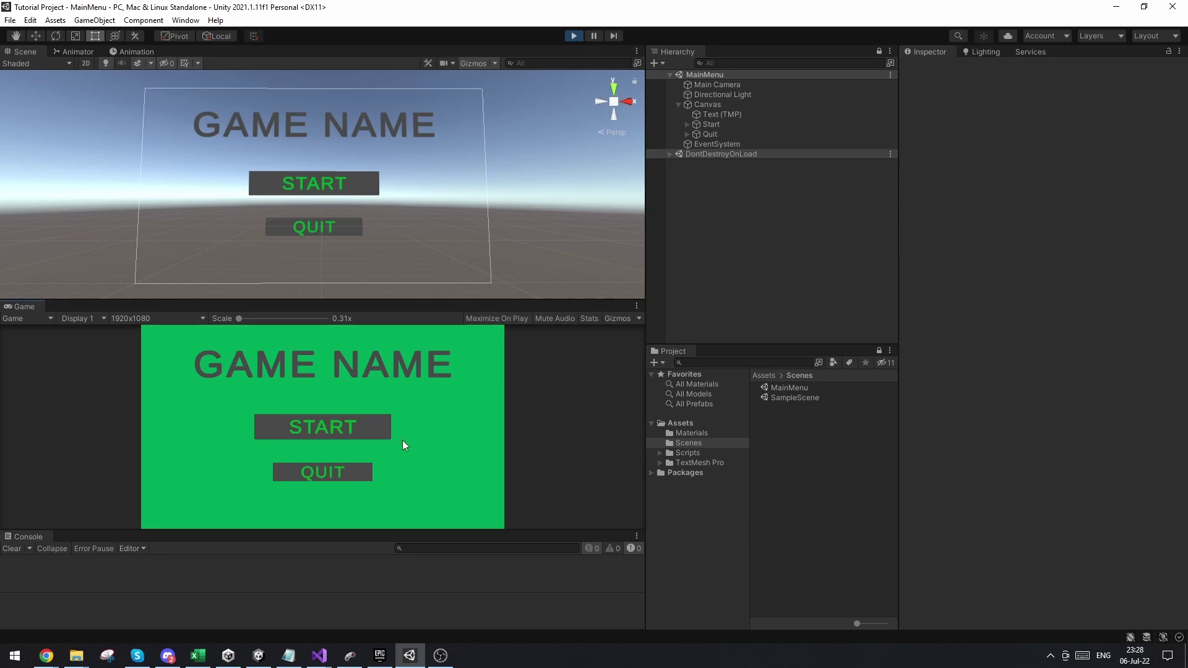
pyautogui.click(344, 425)
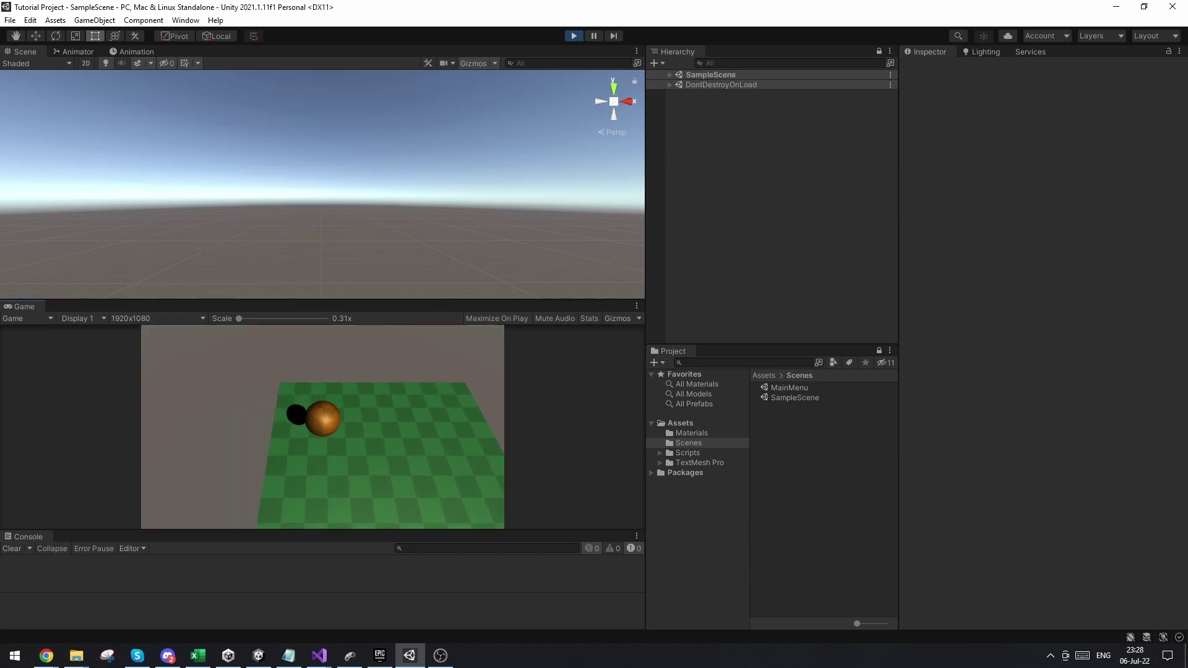
pyautogui.press('Left')
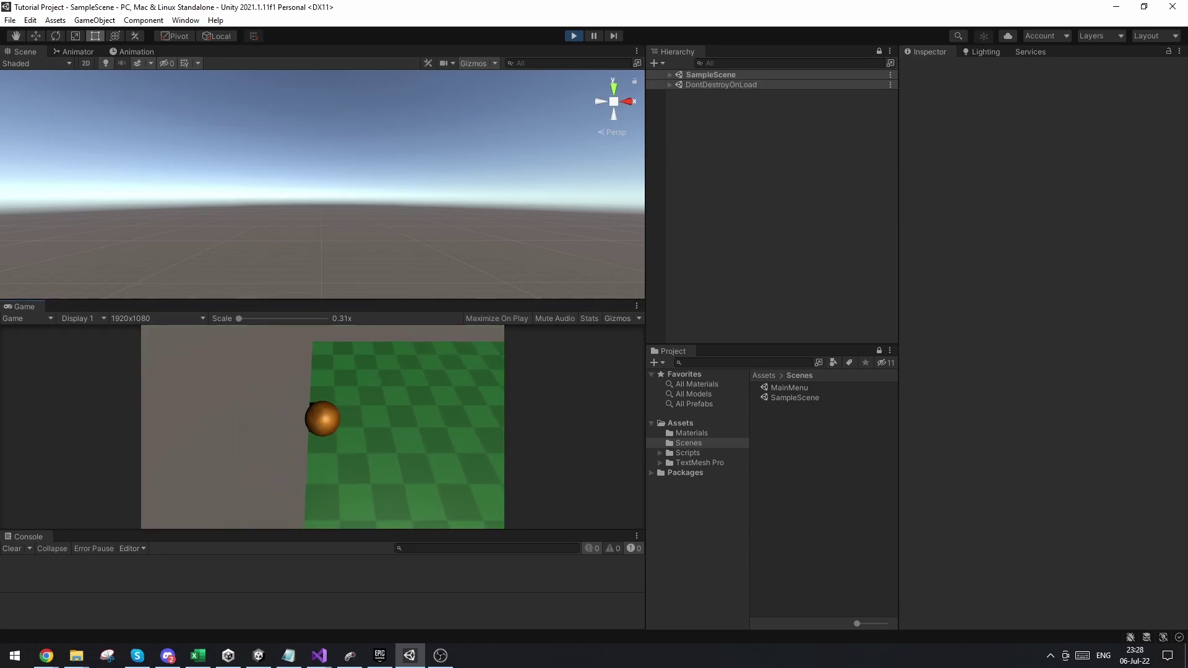
pyautogui.press('Right')
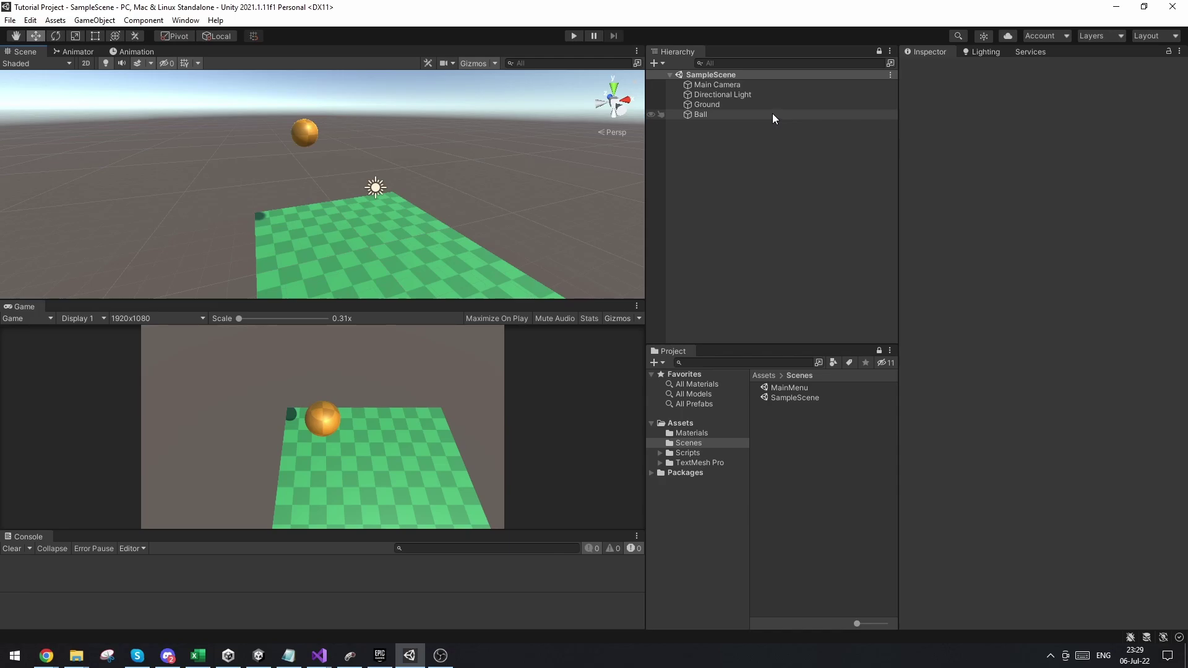
# Open the Ball's BallController script and examine the transform.position.y condition that calls PlayerDie()
pyautogui.click(772, 114)
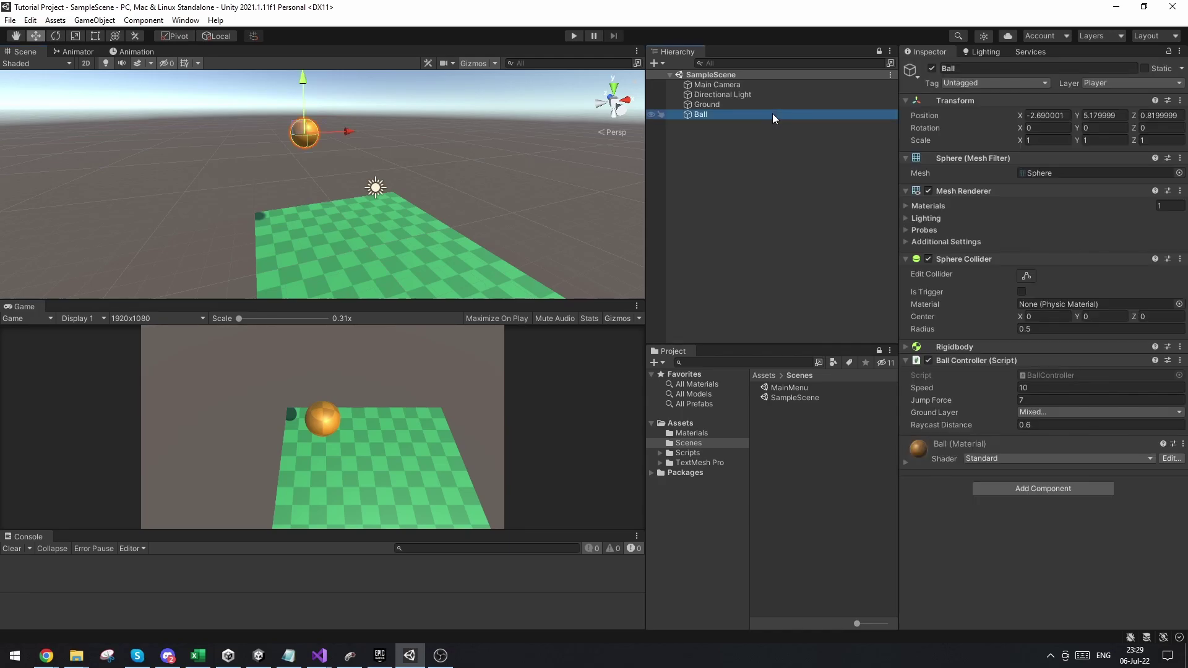
pyautogui.doubleClick(1059, 377)
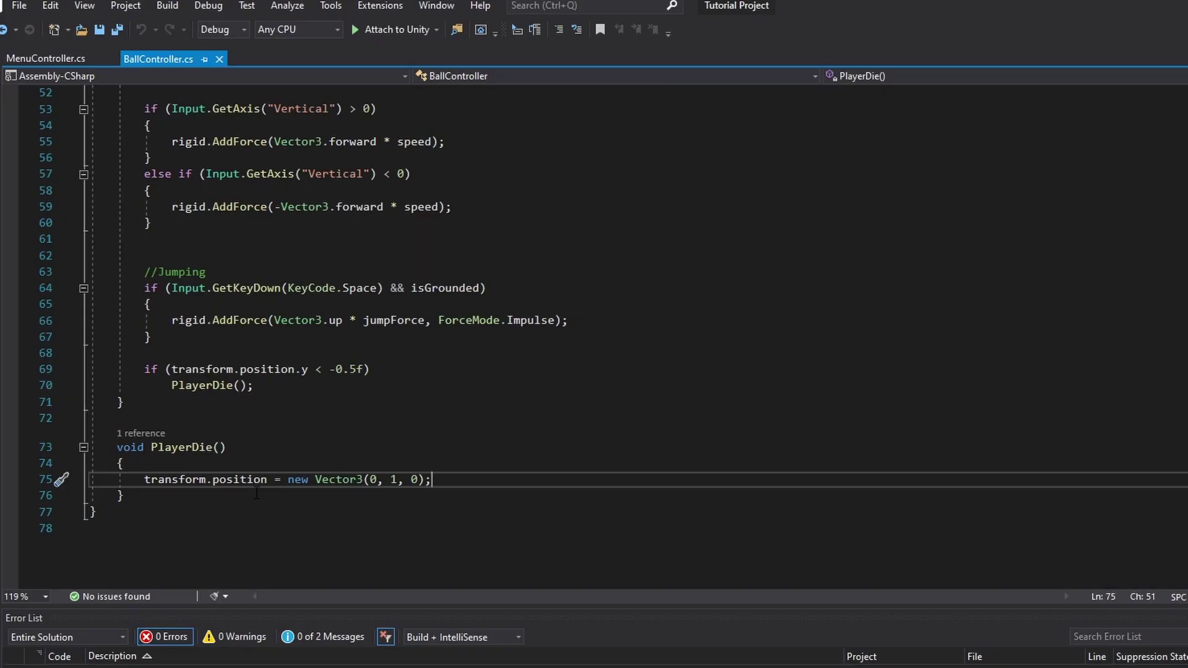
pyautogui.click(226, 458)
pyautogui.click(254, 385)
pyautogui.moveTo(253, 385); pyautogui.dragTo(144, 368)
pyautogui.click(253, 385)
pyautogui.moveTo(322, 369); pyautogui.dragTo(364, 369)
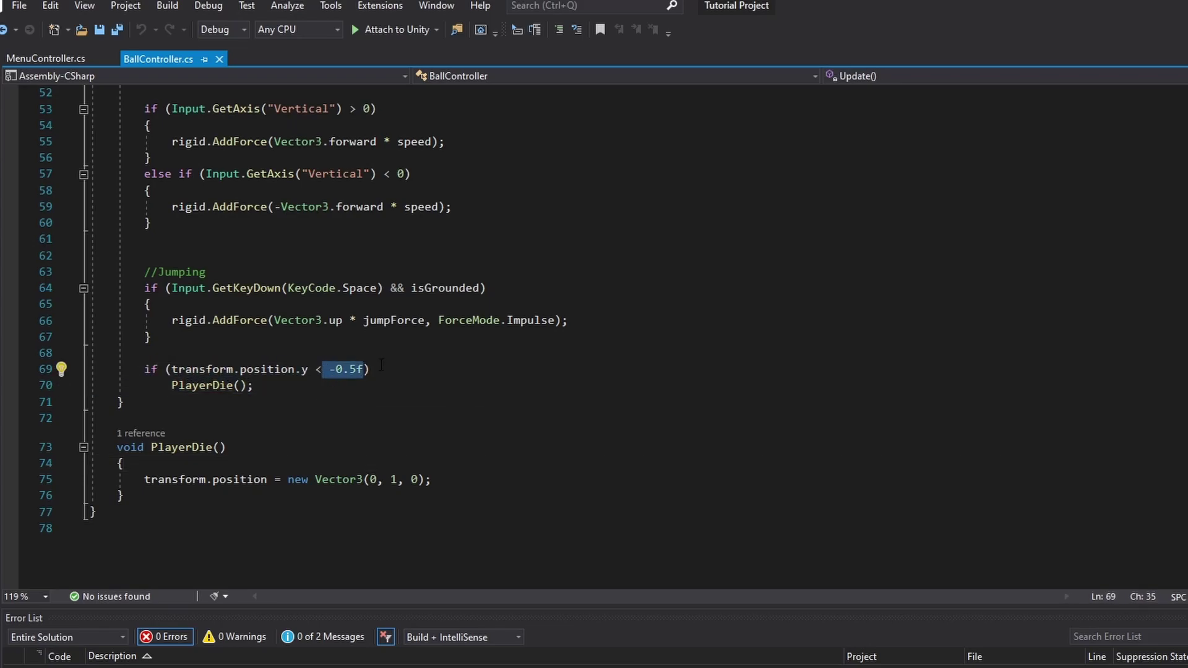
# Inspect the ground from the side in Unity's Scene view, and examine the position reset inside PlayerDie() in the script
pyautogui.hotkey('alt', 'Tab')
pyautogui.moveTo(390, 372); pyautogui.dragTo(392, 257, button='right')
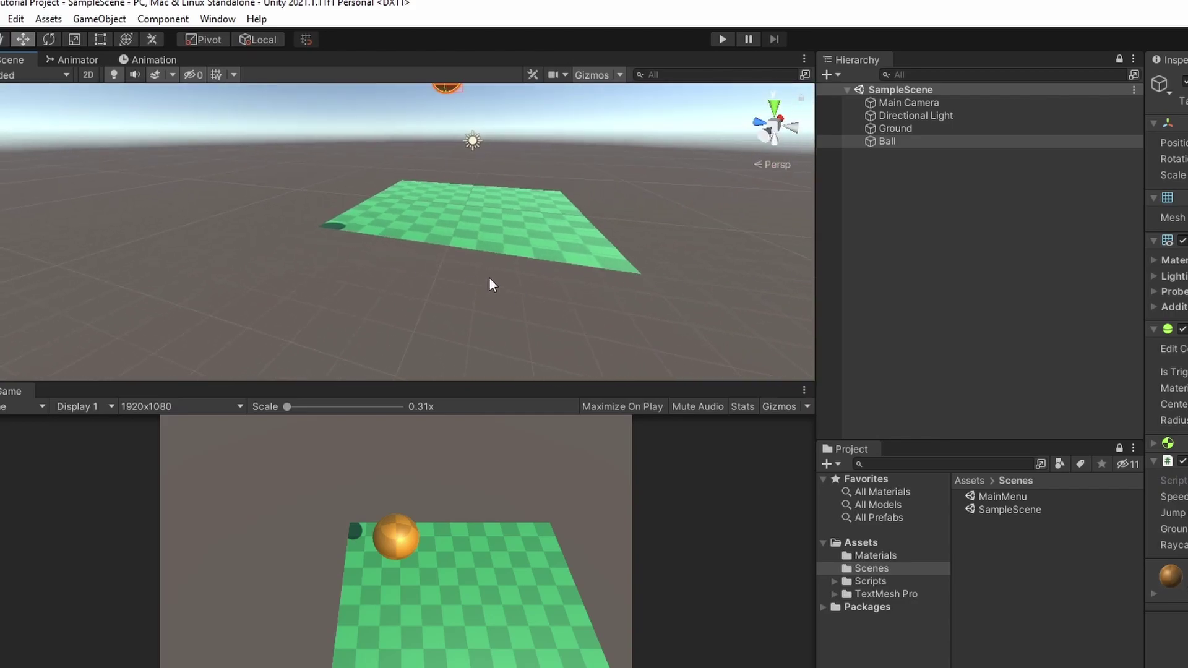
pyautogui.press('f')
pyautogui.hotkey('alt', 'Tab')
pyautogui.moveTo(431, 480); pyautogui.dragTo(146, 477)
pyautogui.click(286, 462)
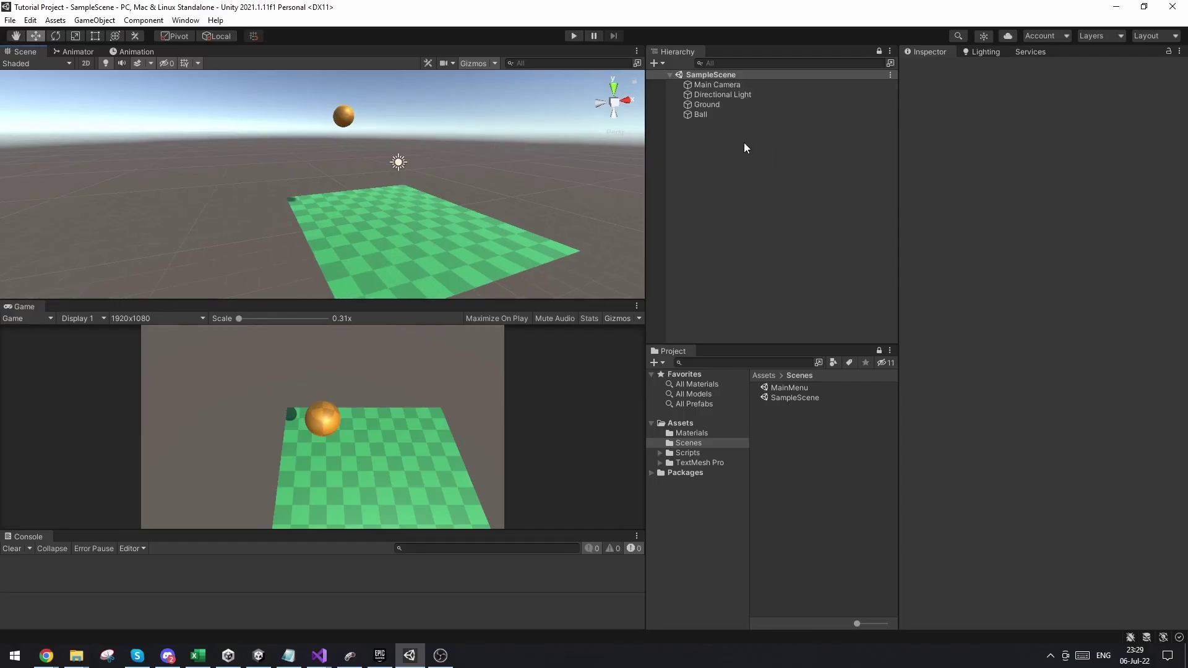
# Add a UI Panel to SampleScene and frame its Canvas in the Scene view
pyautogui.rightClick(745, 143)
pyautogui.moveTo(775, 373)
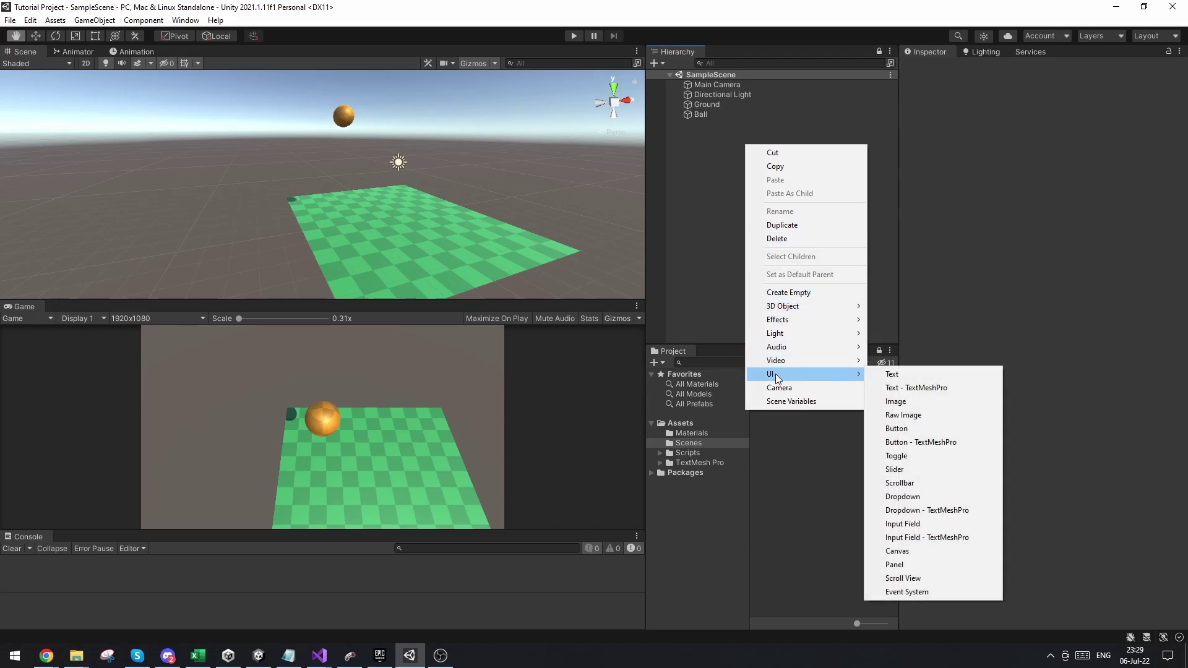
pyautogui.click(899, 565)
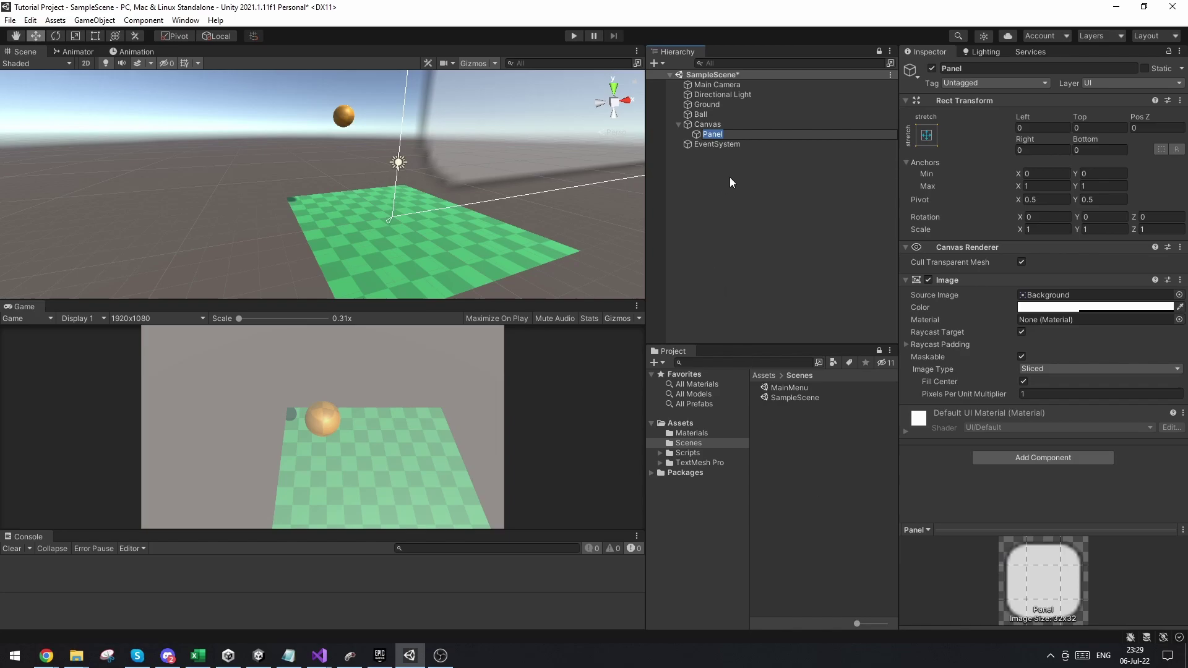
pyautogui.doubleClick(753, 127)
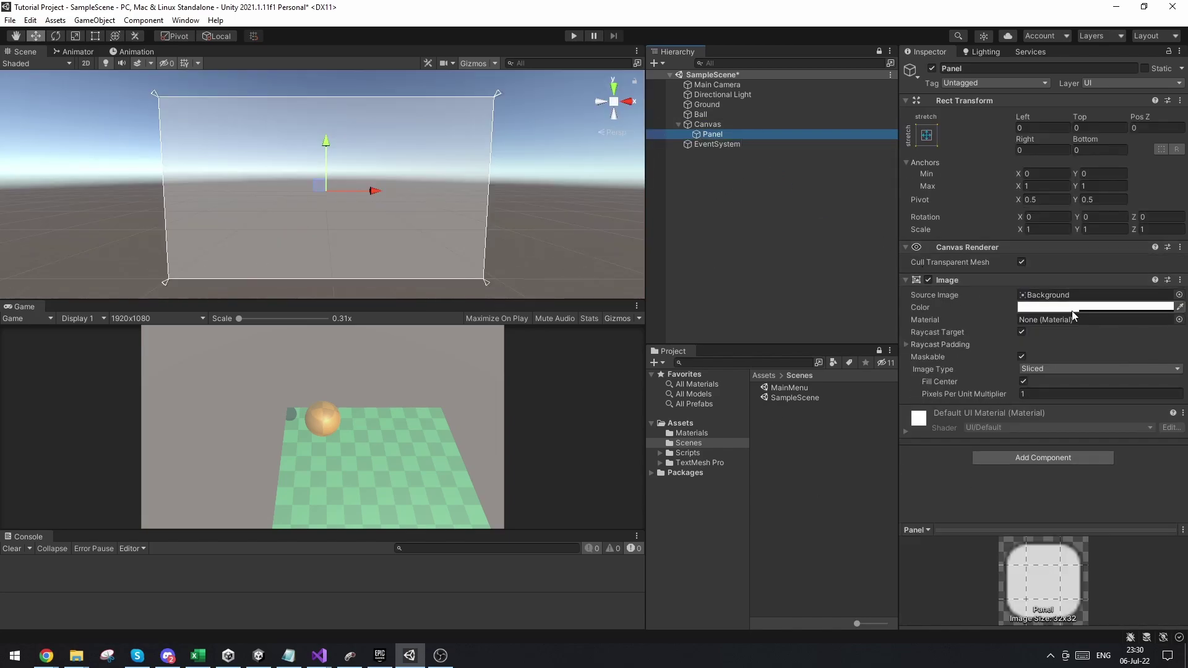
# Set the Panel's Image color to a fully opaque near-black with alpha 255
pyautogui.click(1072, 309)
pyautogui.moveTo(1102, 553); pyautogui.dragTo(1148, 553)
pyautogui.moveTo(1095, 399); pyautogui.dragTo(1052, 439)
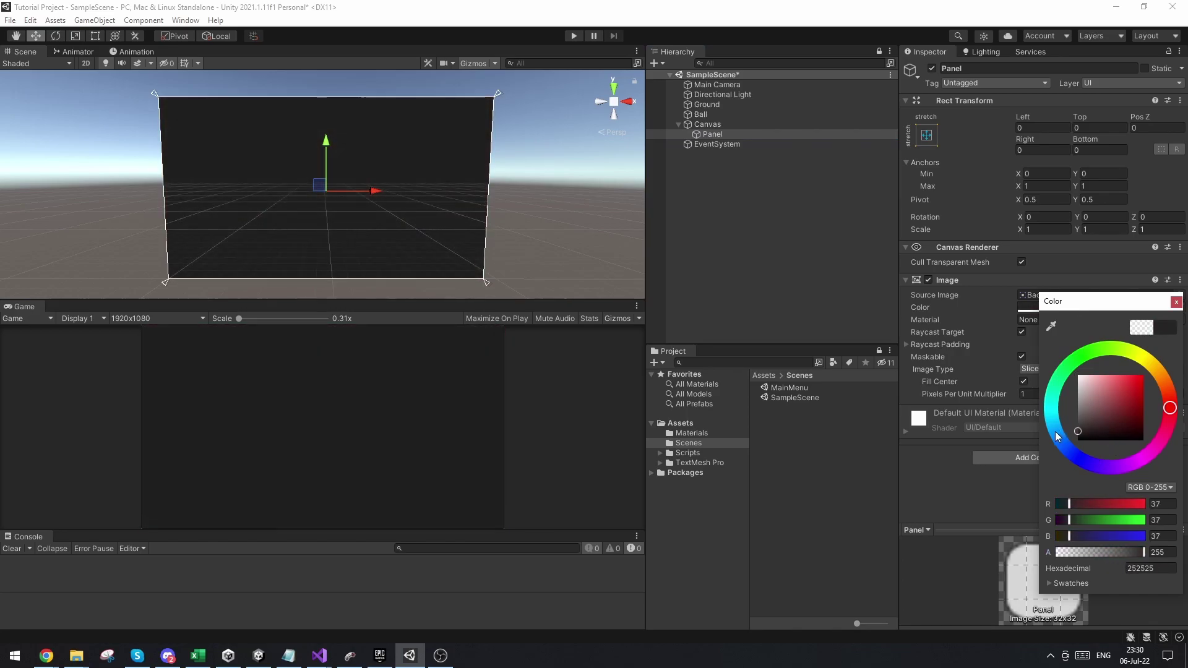
pyautogui.click(1176, 302)
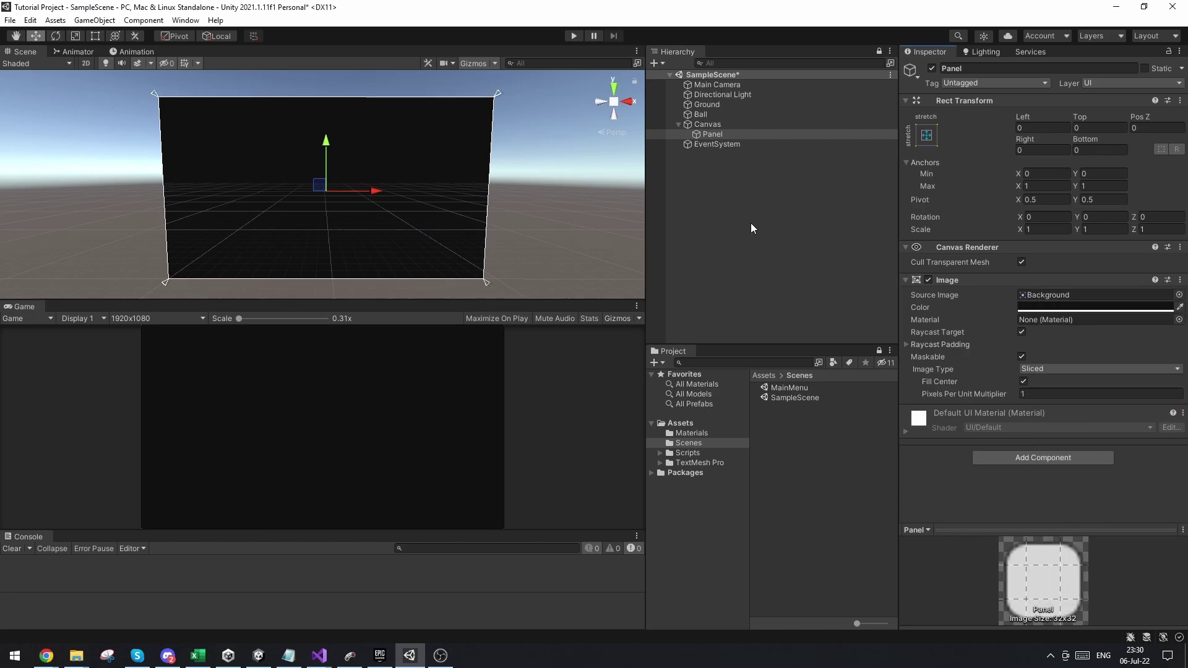
# Add a TextMeshPro text named GameOverText under the Panel and set its text to GAME OVER!
pyautogui.rightClick(740, 133)
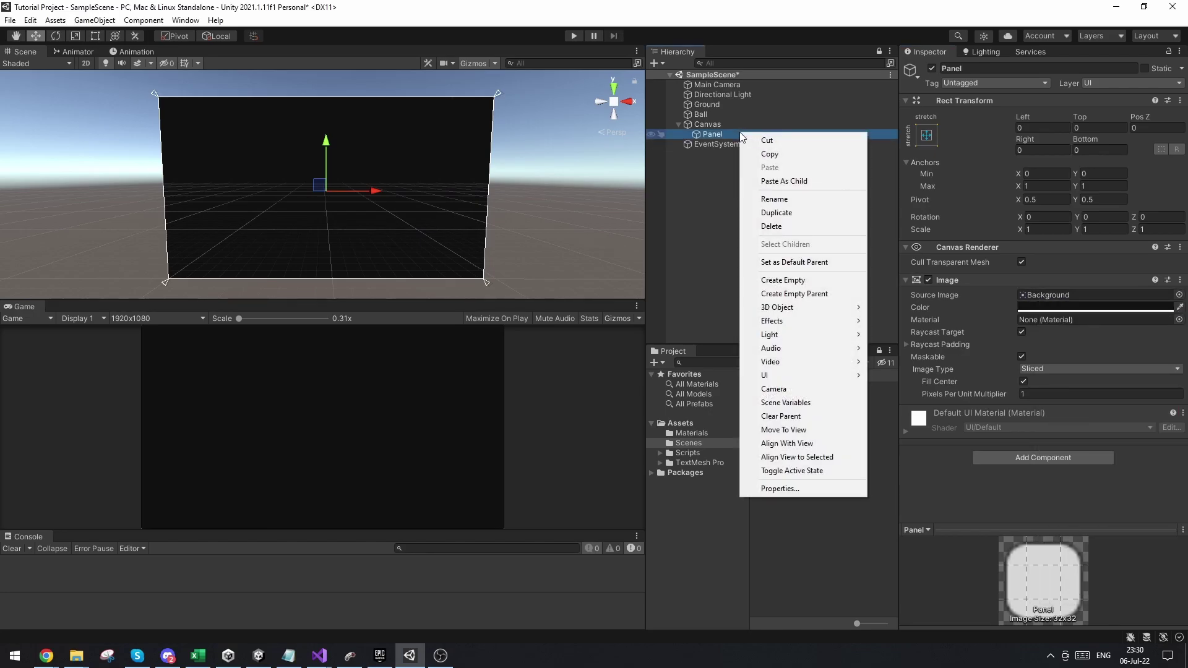
pyautogui.moveTo(804, 376)
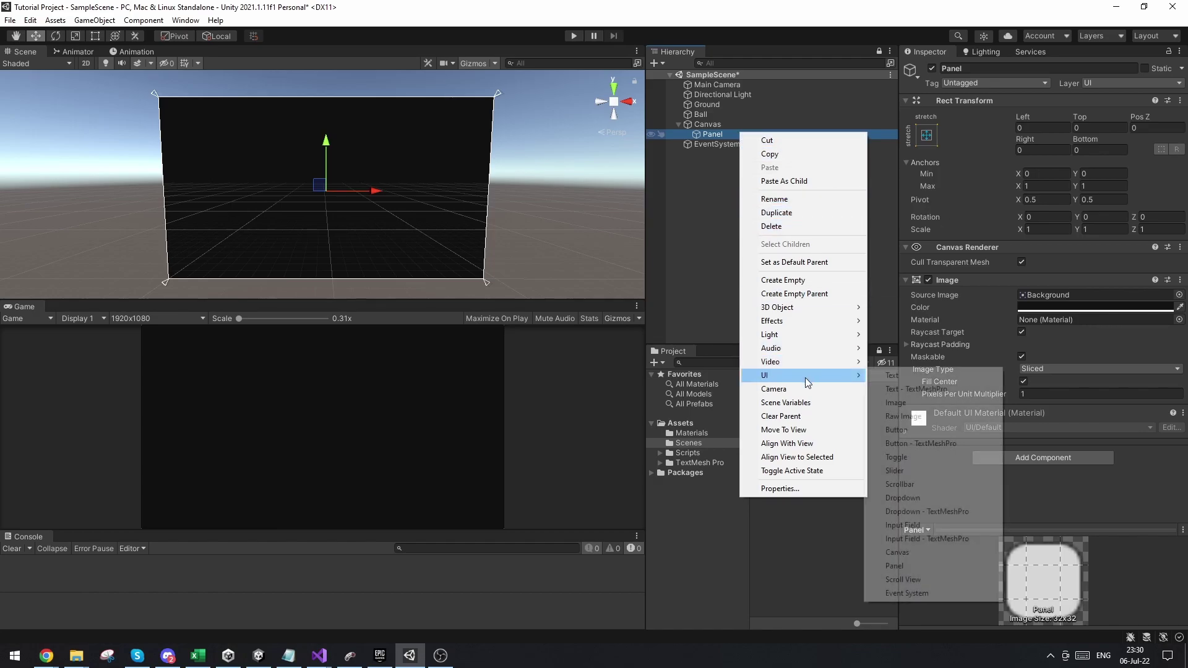
pyautogui.click(922, 389)
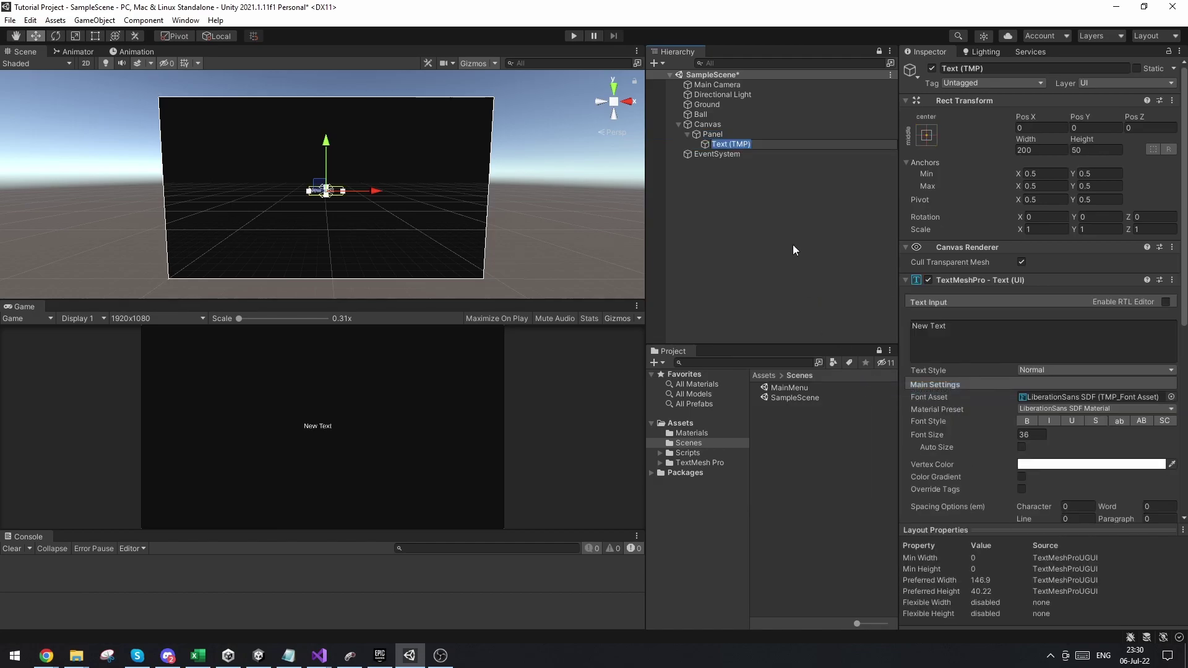
pyautogui.write('GameOverText')
pyautogui.press('Return')
pyautogui.click(960, 299)
pyautogui.write('GAME OVER!')
# Enable Auto Size and middle vertical alignment for GameOverText, and activate the Rect tool
pyautogui.scroll(-3, 995, 437)
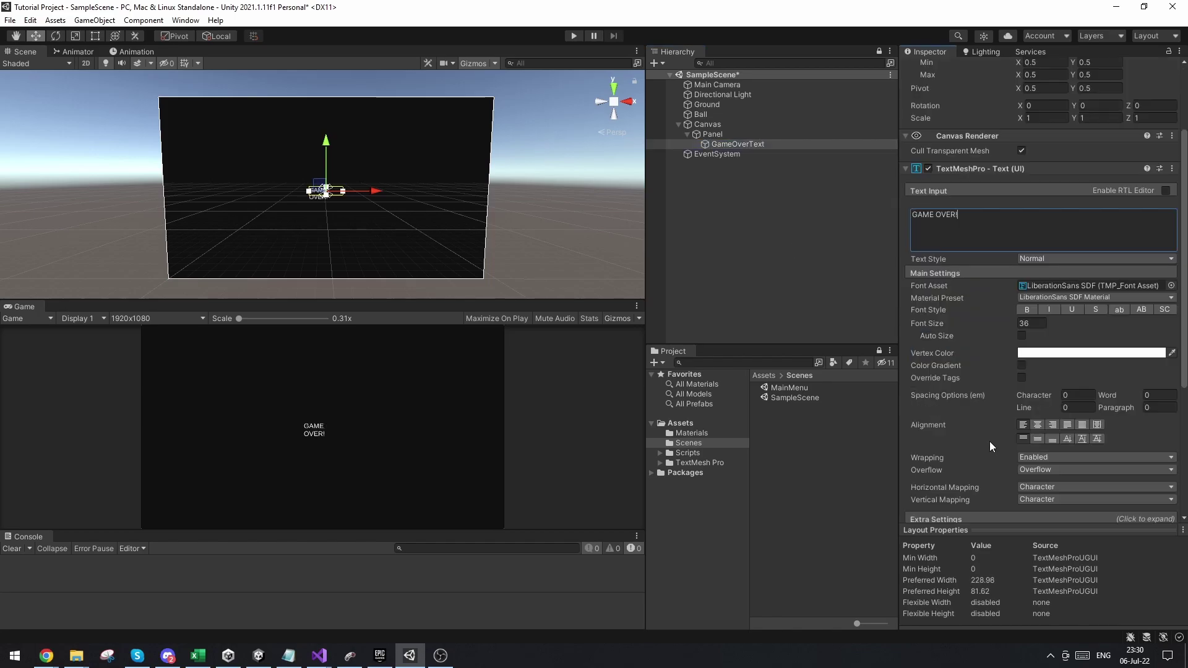
pyautogui.click(1021, 336)
pyautogui.click(1038, 451)
pyautogui.press('r')
pyautogui.press('t')
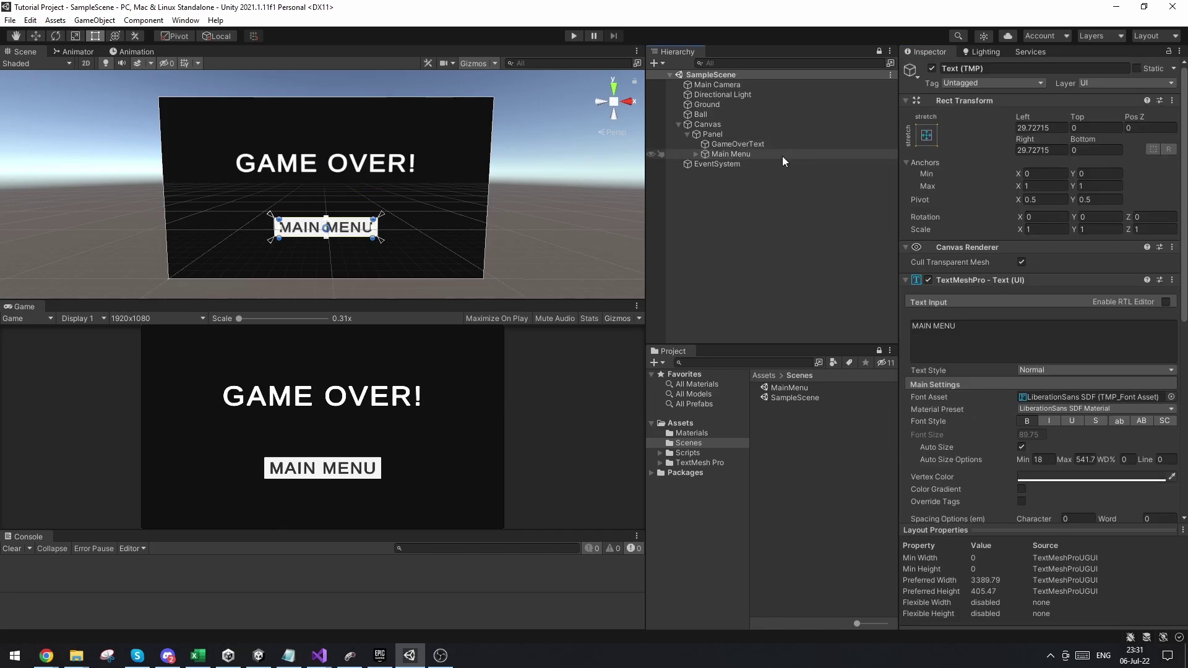
# Attach the MenuController script from the Scripts folder to SampleScene's Canvas
pyautogui.click(767, 154)
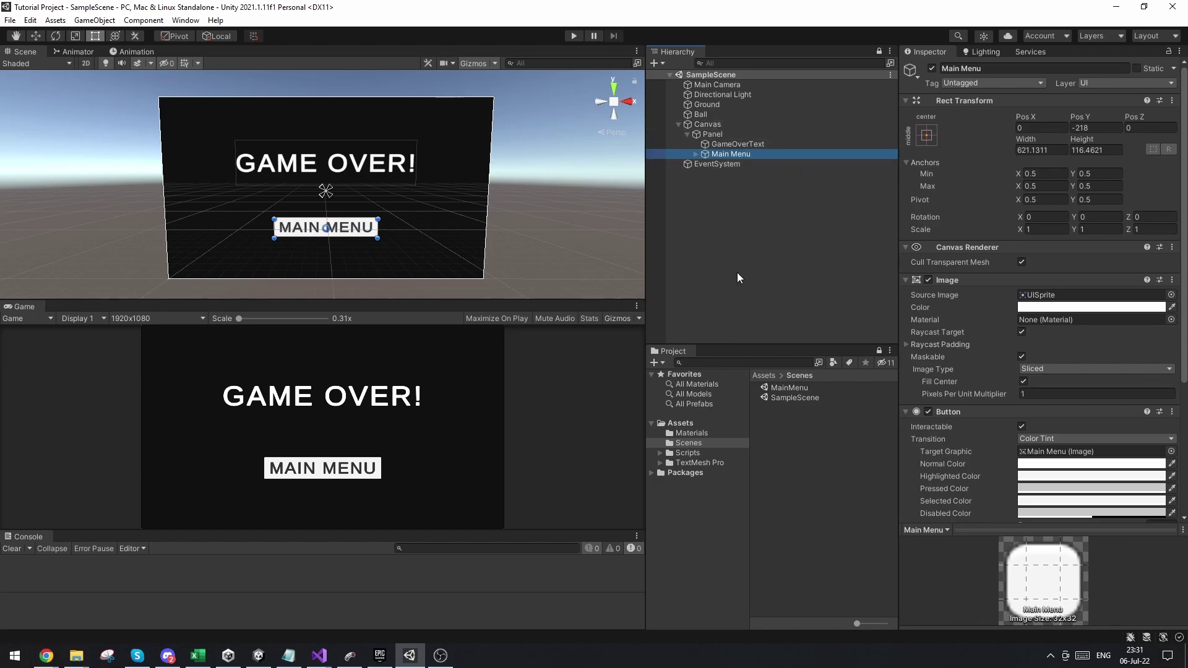
pyautogui.click(705, 452)
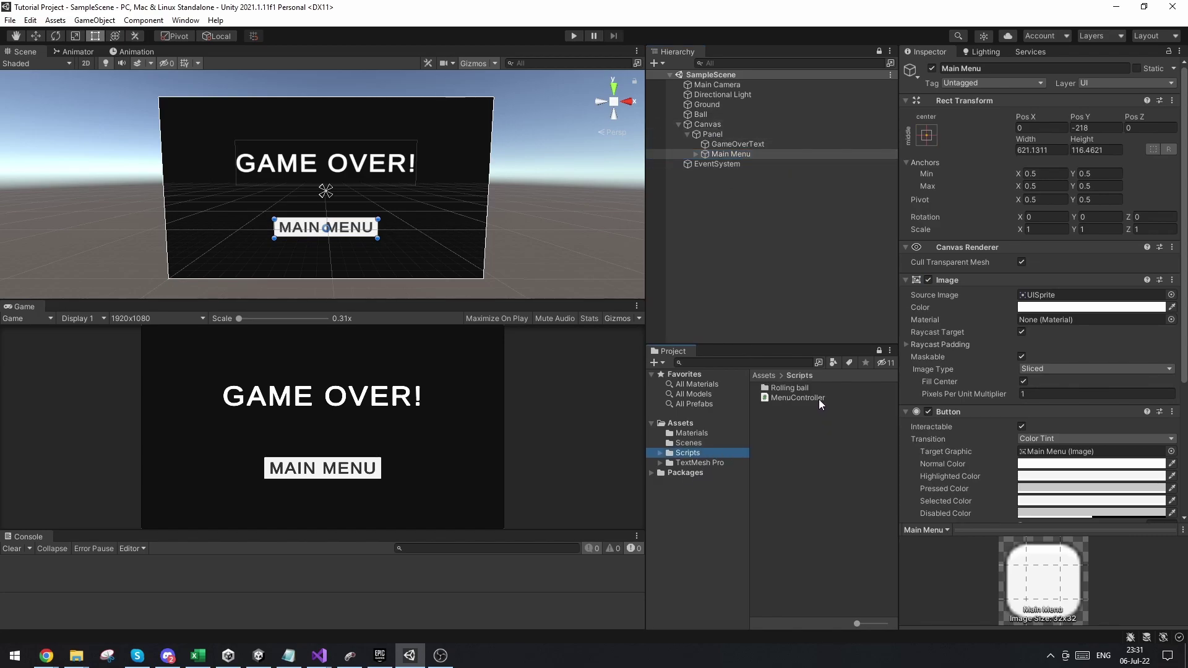
pyautogui.moveTo(818, 401); pyautogui.dragTo(723, 125)
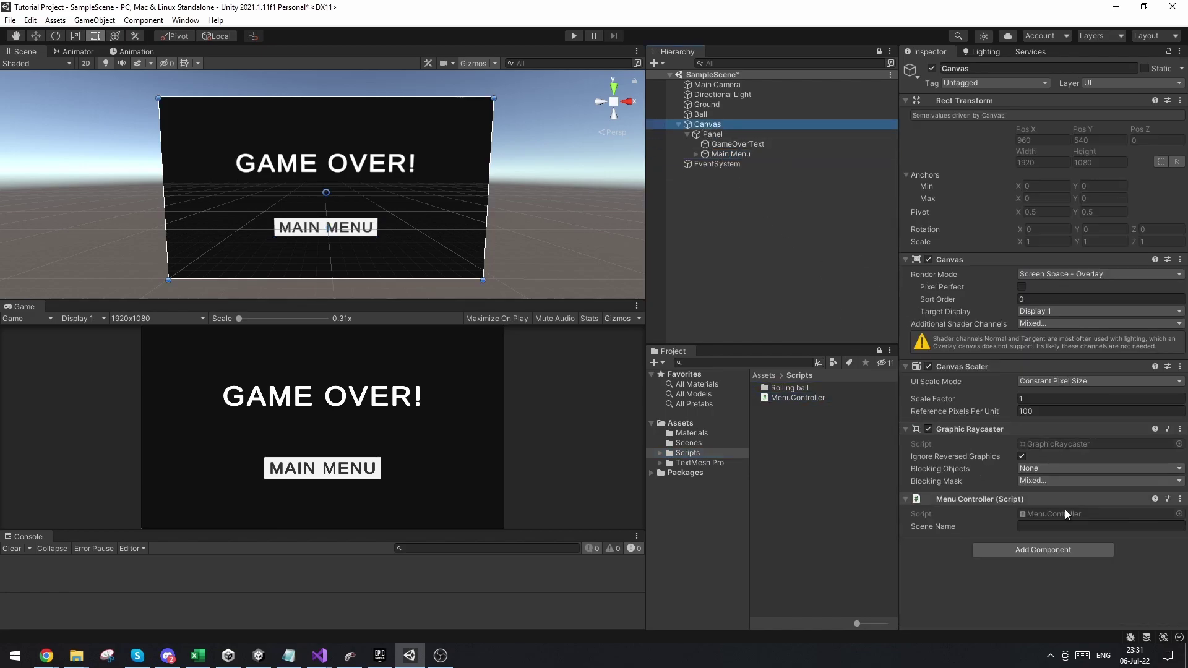
# Set the Scene Name of the Canvas's Menu Controller to MainMenu, matching the scene asset's name
pyautogui.click(1032, 526)
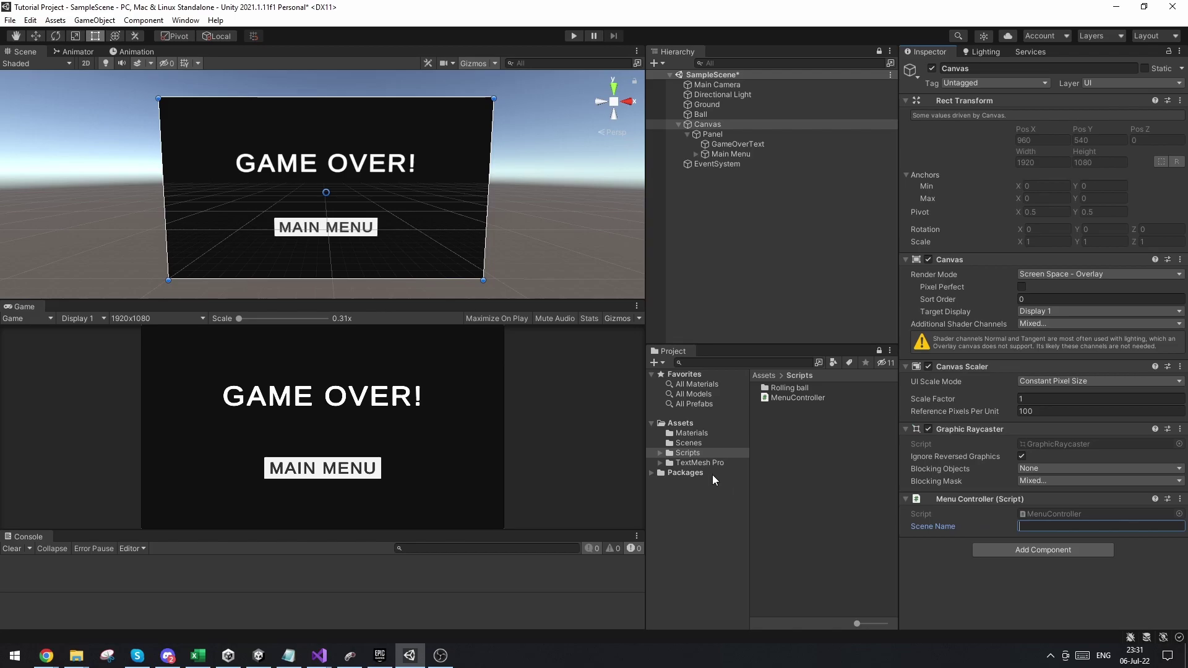
pyautogui.click(679, 443)
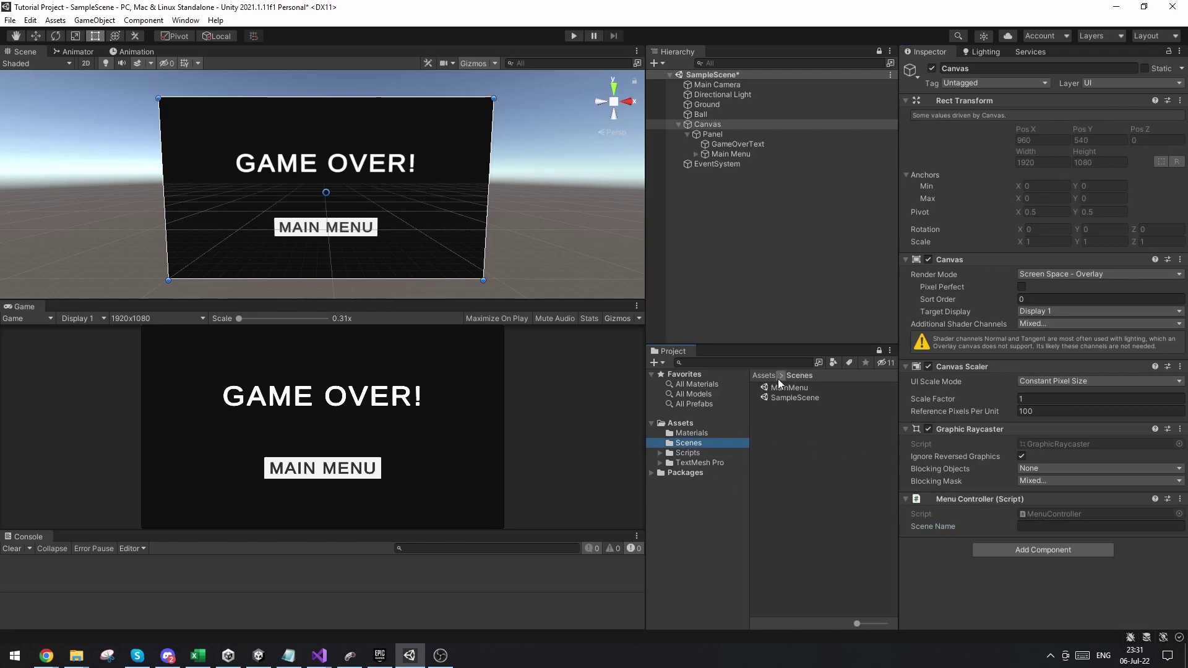
pyautogui.click(804, 387)
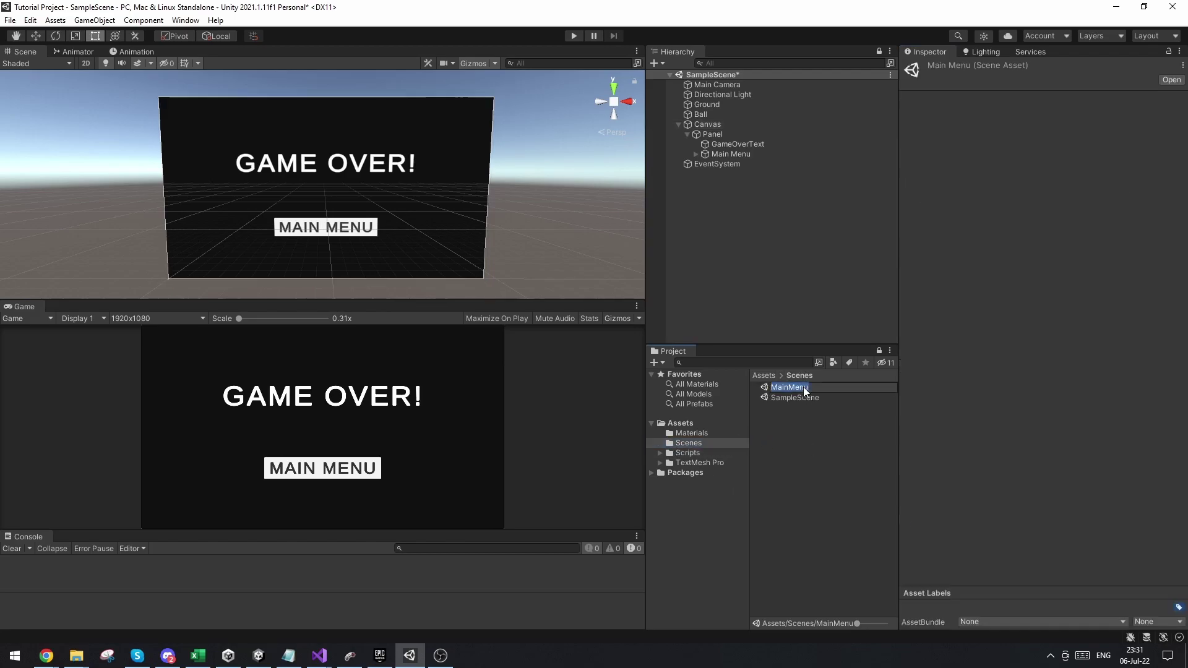
pyautogui.click(743, 126)
pyautogui.click(1046, 526)
pyautogui.write('MainMenu')
# Add an On Click event to the Main Menu button that calls MenuController.LoadScene on the Canvas, and save the scene
pyautogui.click(761, 156)
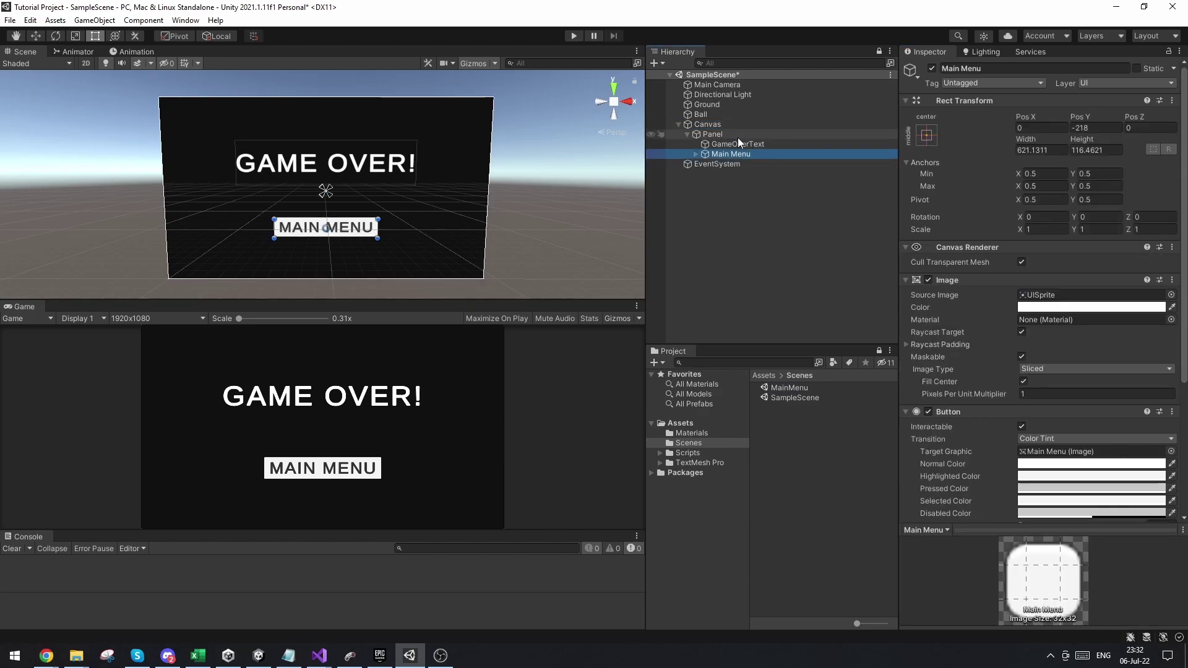
pyautogui.scroll(-5, 1113, 456)
pyautogui.click(1146, 443)
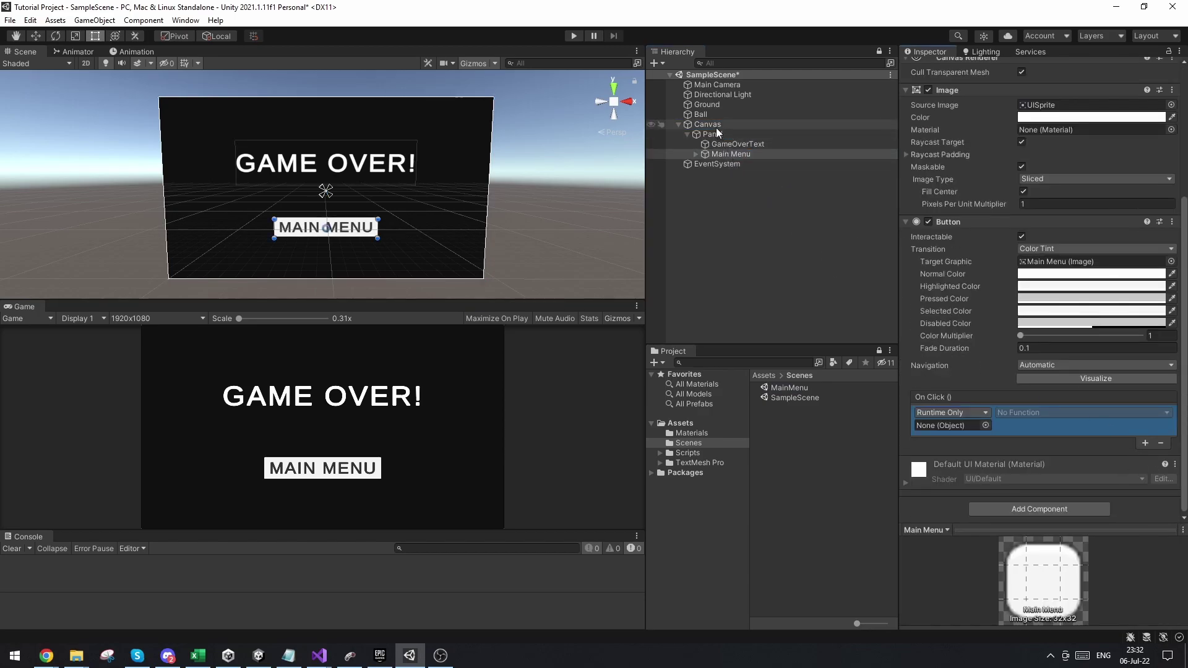
pyautogui.moveTo(715, 127); pyautogui.dragTo(940, 427)
pyautogui.click(1019, 413)
pyautogui.moveTo(1053, 513)
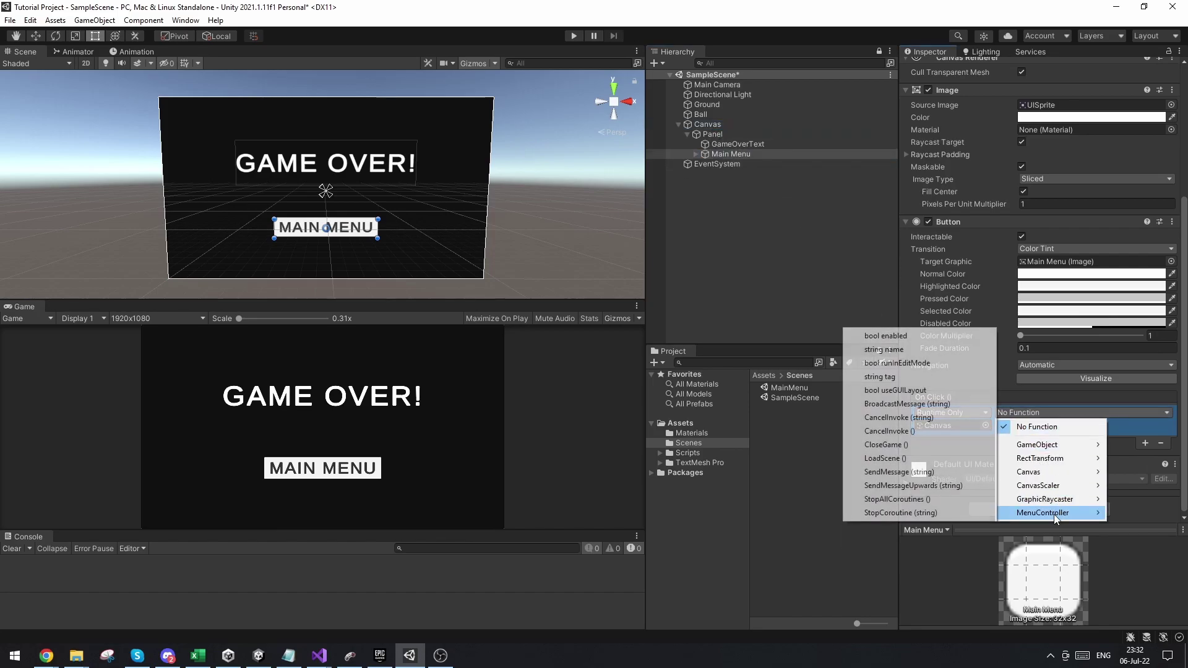
pyautogui.click(897, 459)
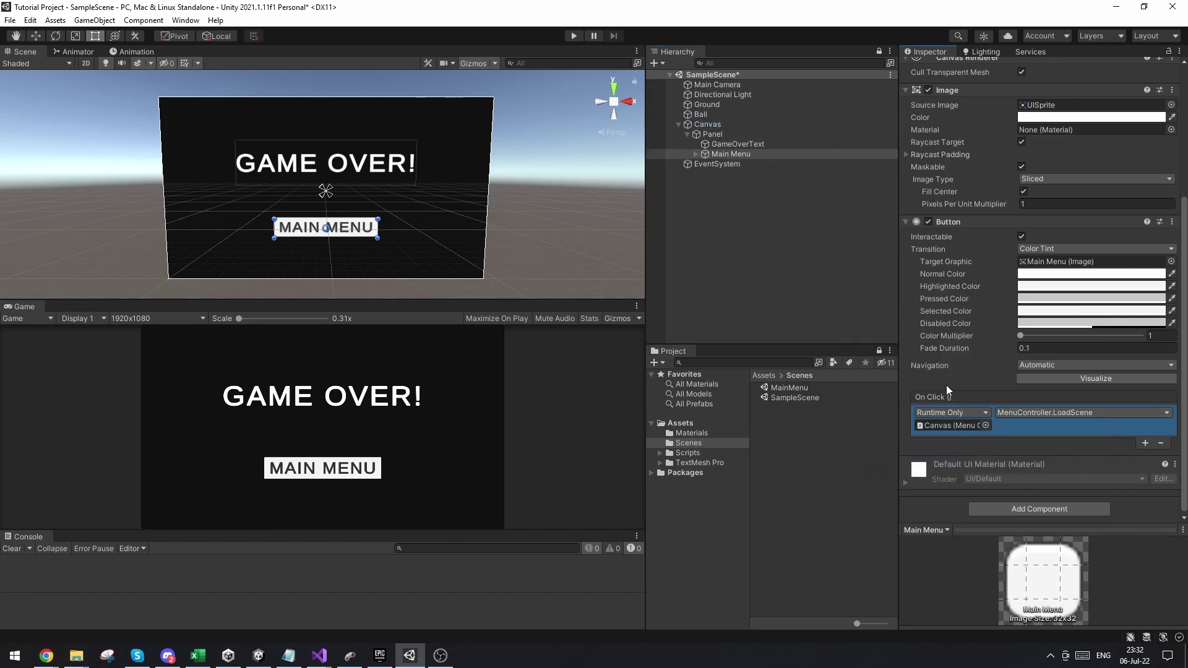
pyautogui.hotkey('ctrl', 's')
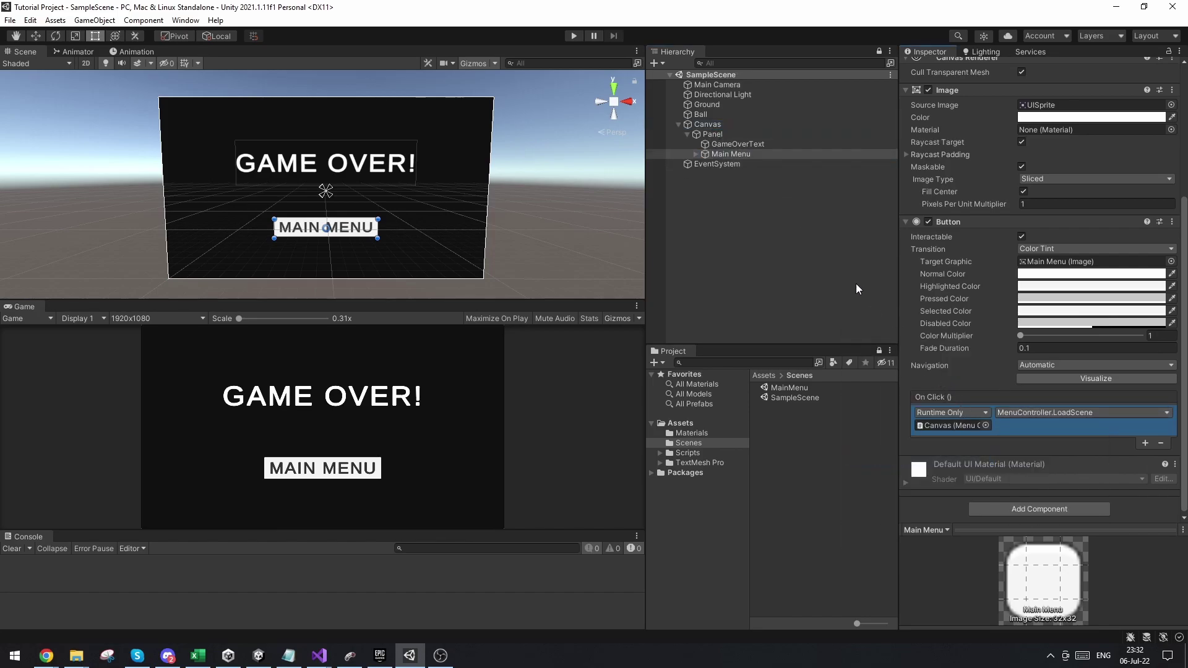
pyautogui.click(688, 133)
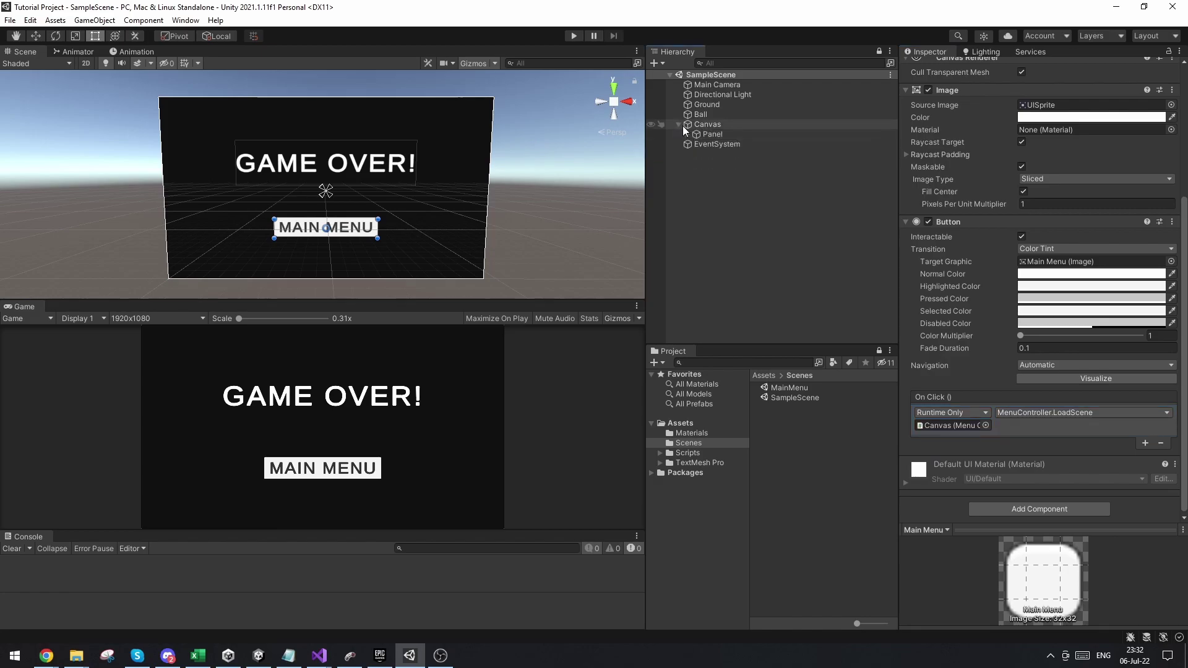
pyautogui.click(687, 134)
pyautogui.click(690, 136)
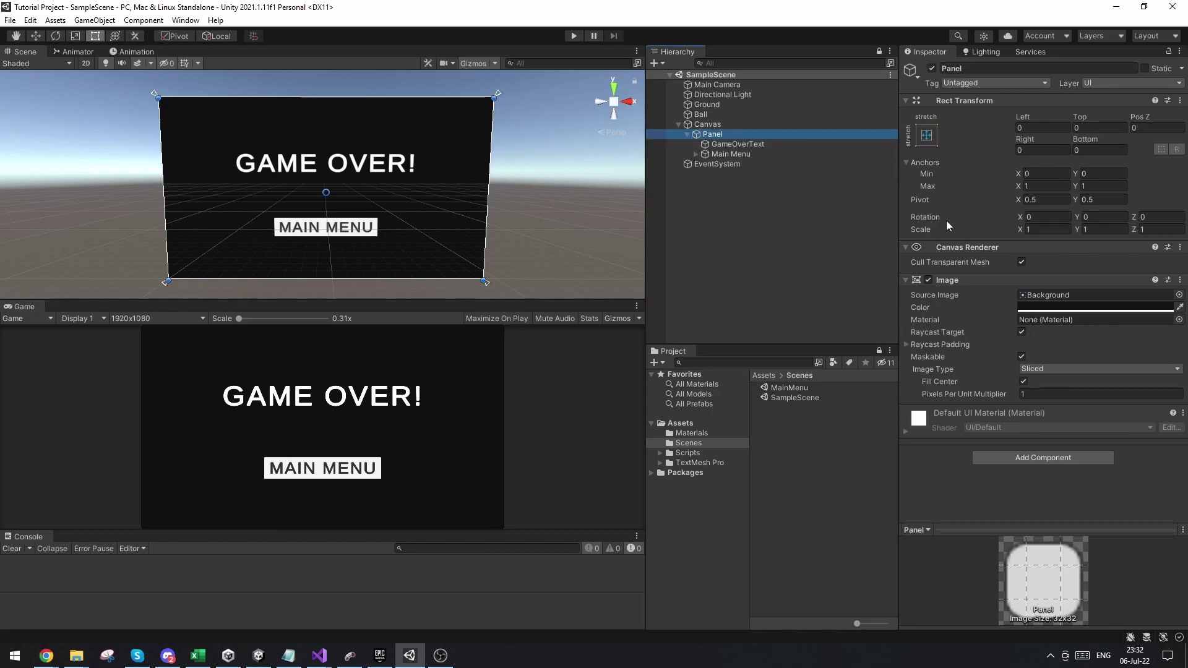
# Switch to the Tutorial Project in Visual Studio and declare a public GameObject gameOverPanel below isGrounded in BallController
pyautogui.moveTo(319, 656)
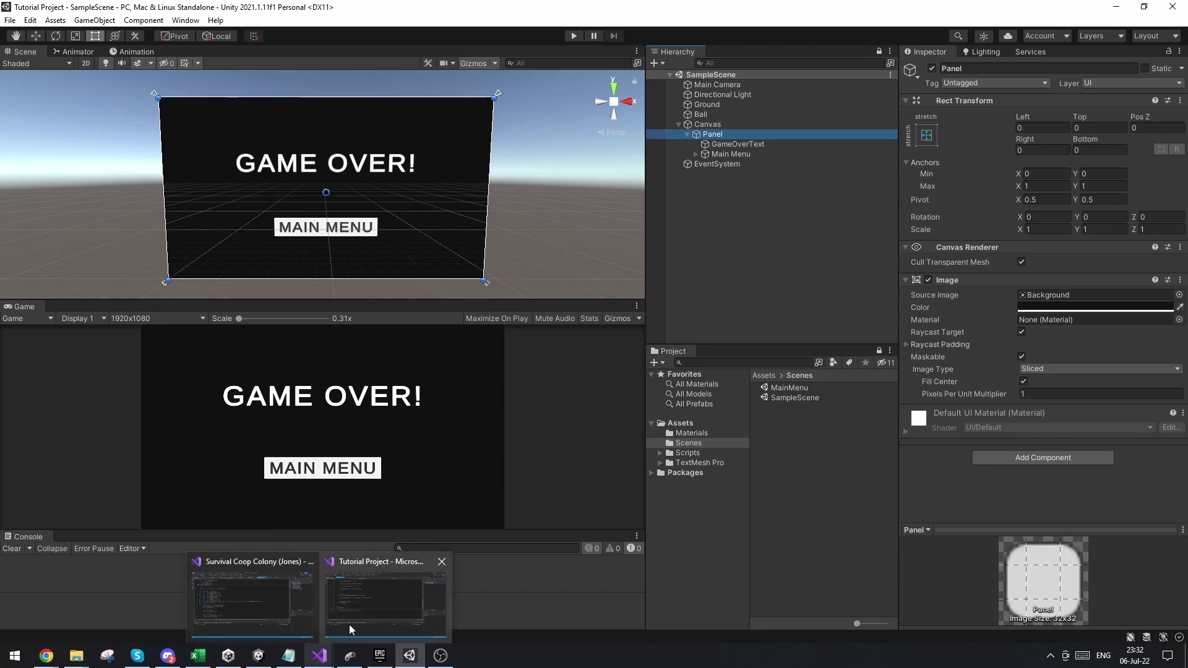
pyautogui.click(350, 624)
pyautogui.click(251, 369)
pyautogui.write('public gameobject')
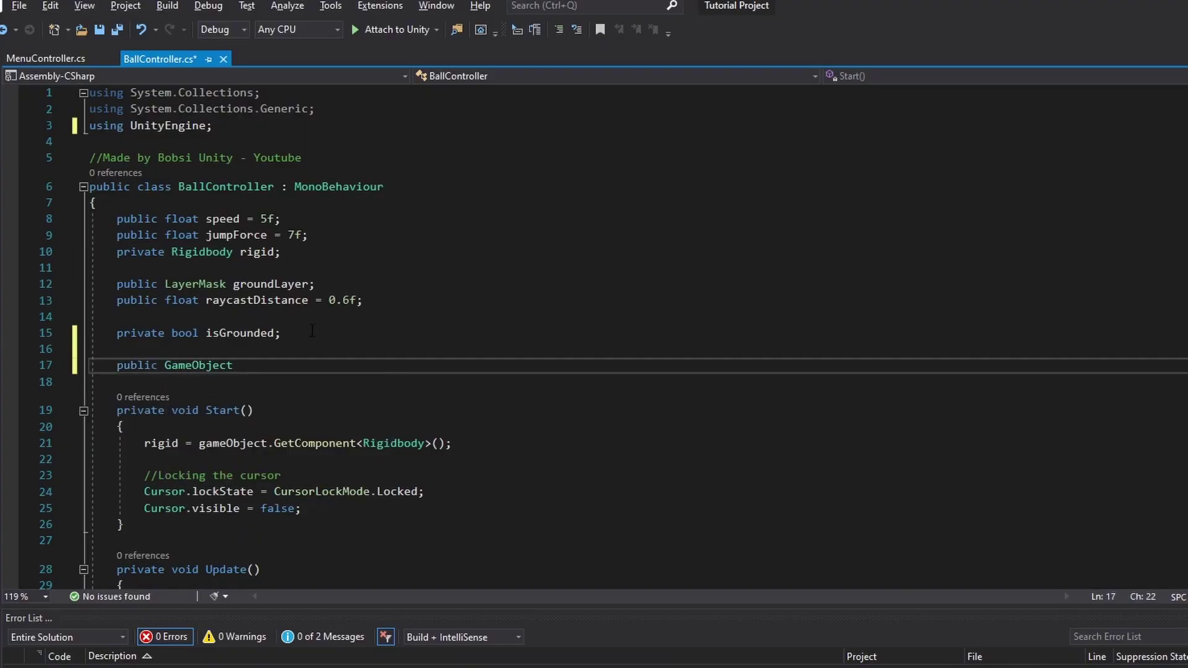
pyautogui.write('gameO')
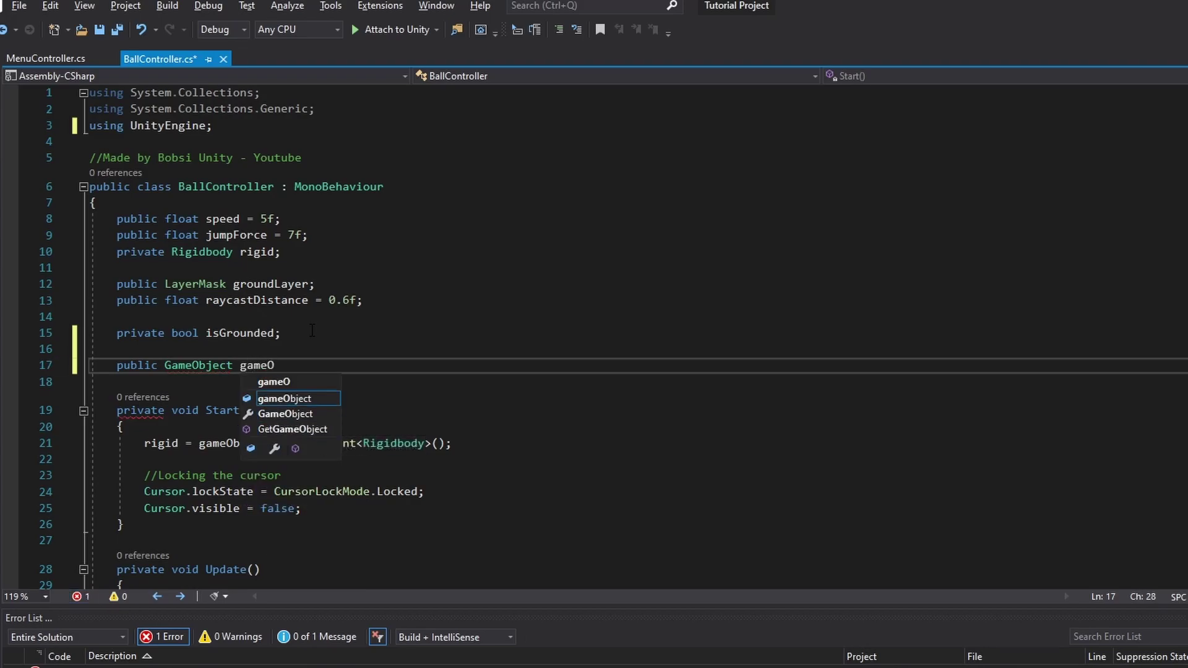
pyautogui.write('verPanel;')
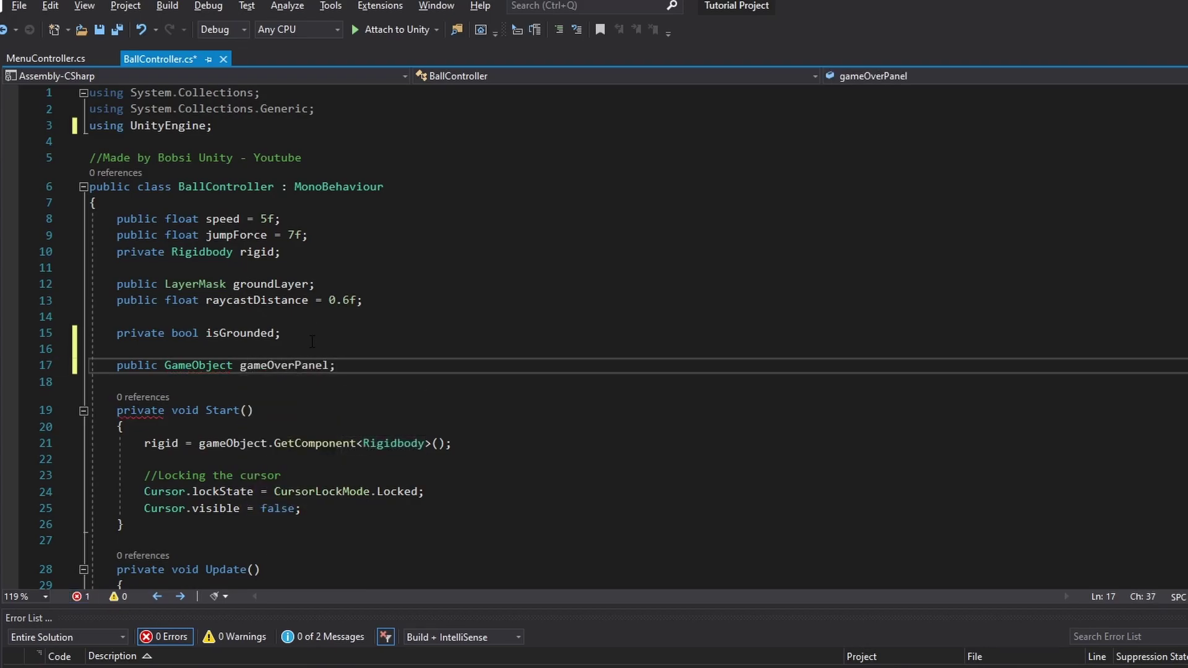
# In PlayerDie, comment out the transform.position reset, add gameOverPanel.SetActive(true); above it, and save the script
pyautogui.scroll(-3, 315, 361)
pyautogui.scroll(-20, 315, 361)
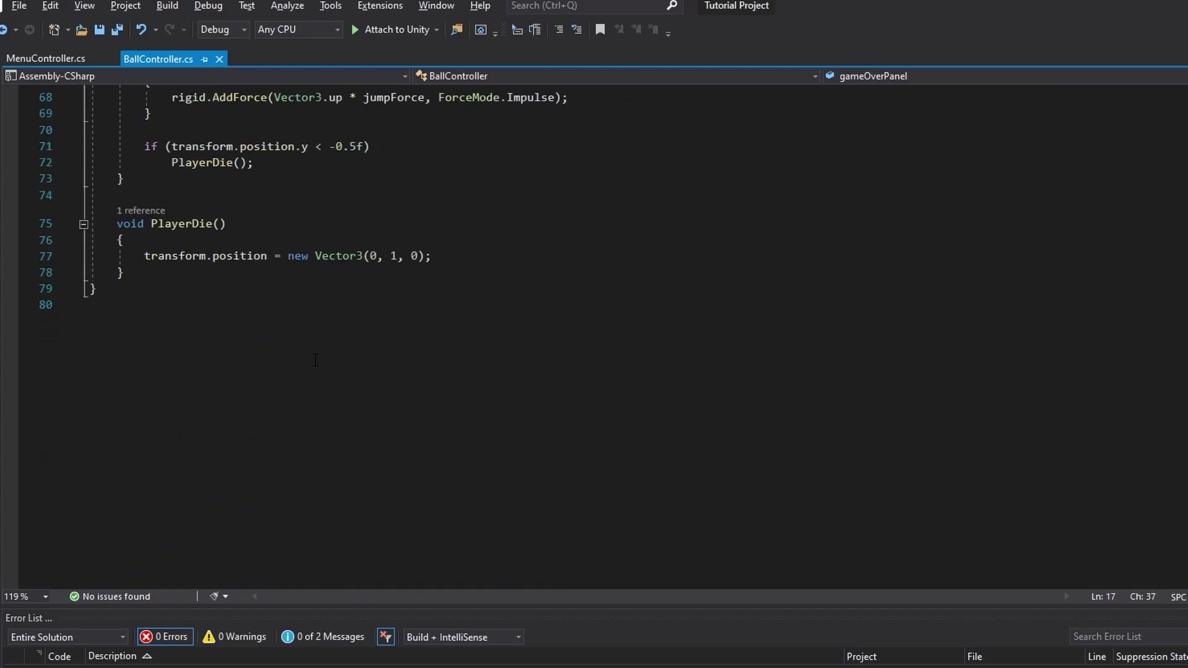
pyautogui.click(146, 256)
pyautogui.write('//')
pyautogui.click(211, 241)
pyautogui.press('Return')
pyautogui.write('gameOverPanel.seta(true);')
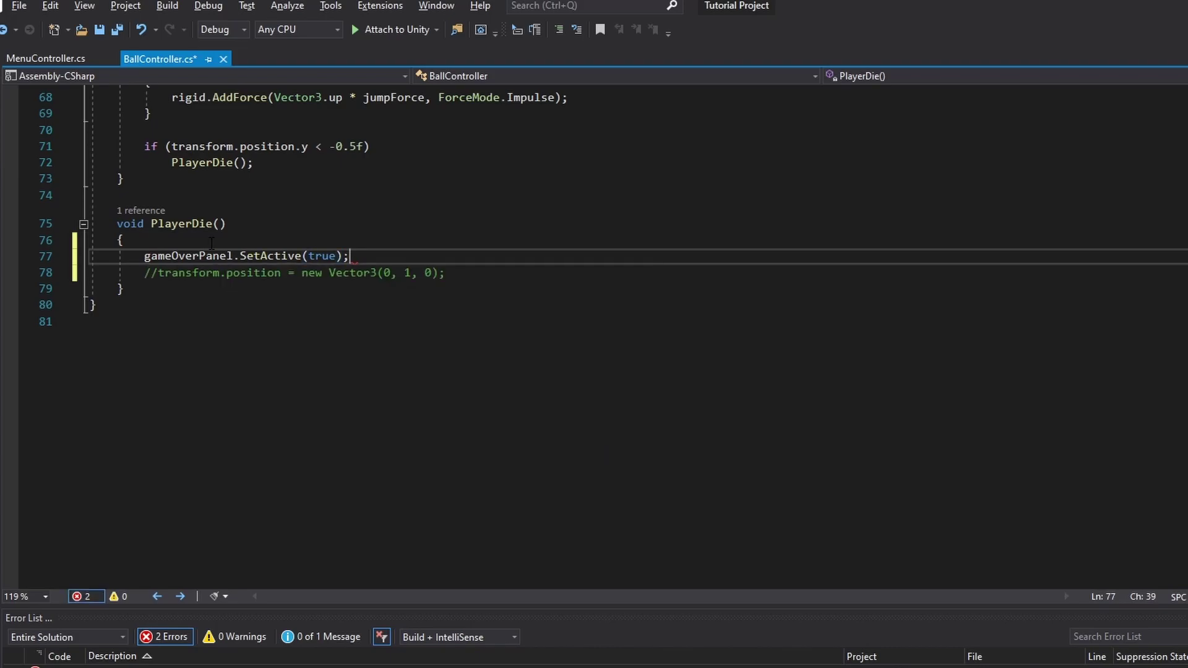
pyautogui.hotkey('ctrl', 's')
# Switch back to Unity and assign the Canvas's Panel to the Game Over Panel field of the Ball's Ball Controller
pyautogui.hotkey('alt', 'Tab')
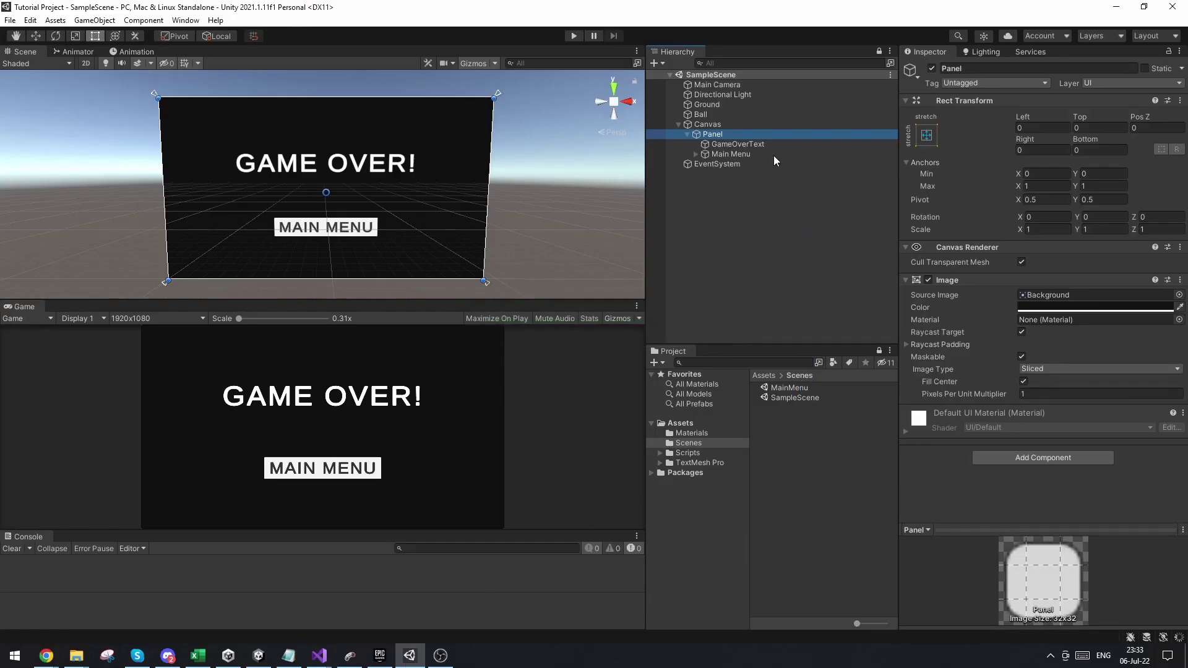
pyautogui.click(733, 114)
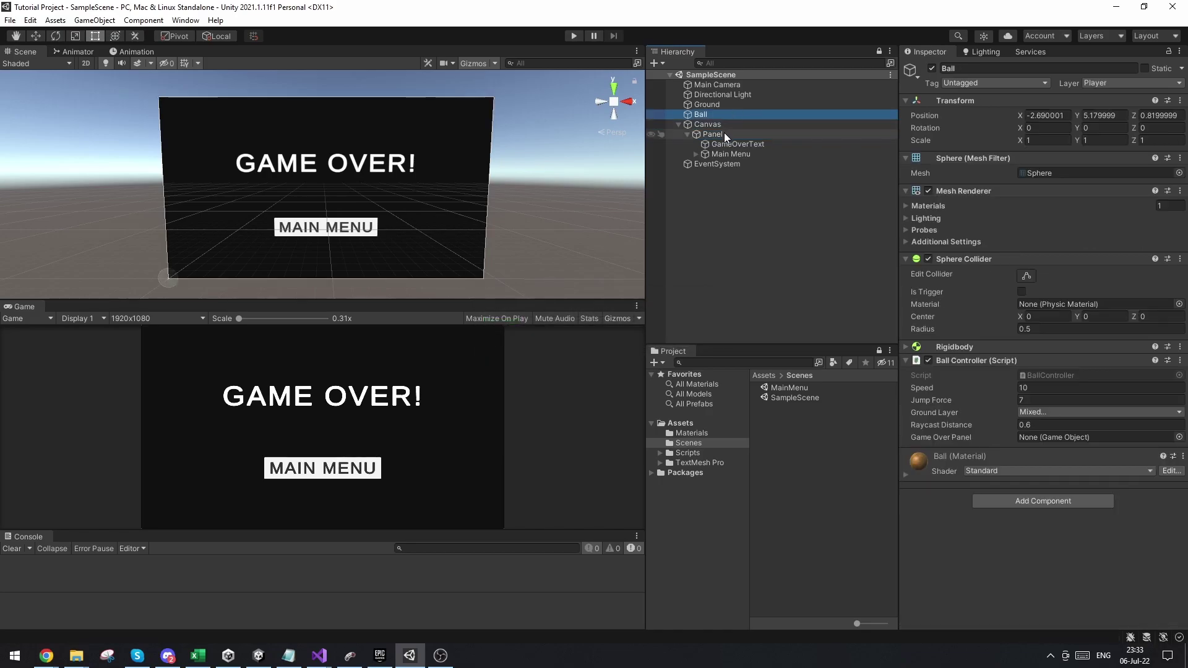
pyautogui.moveTo(722, 135); pyautogui.dragTo(1052, 440)
# Deactivate the Panel object so it starts hidden, and save SampleScene
pyautogui.click(742, 134)
pyautogui.click(931, 68)
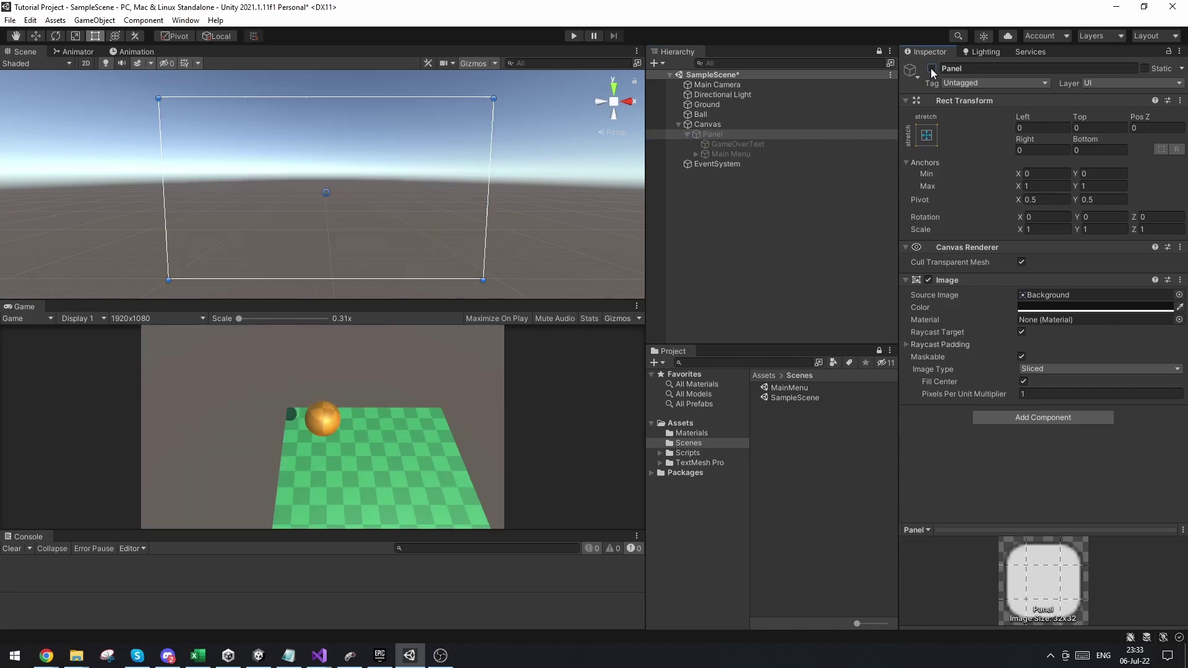
pyautogui.hotkey('ctrl', 's')
# Play the game and test the game-over panel's MAIN MENU button and the main menu's START button
pyautogui.click(575, 35)
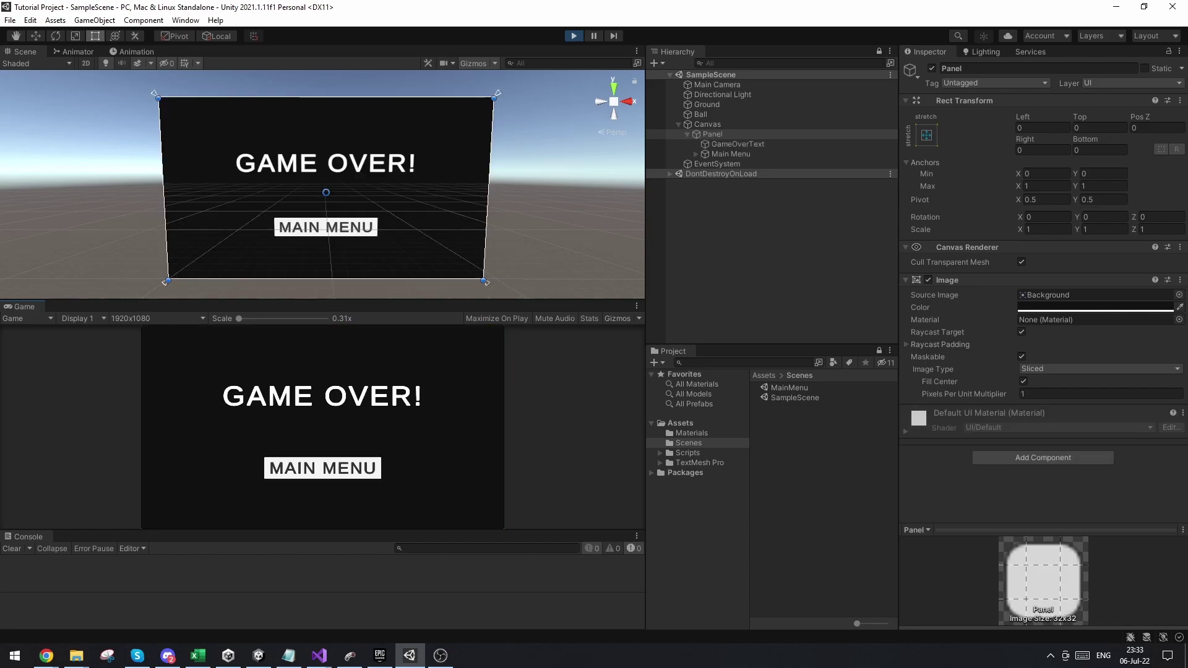
pyautogui.click(319, 470)
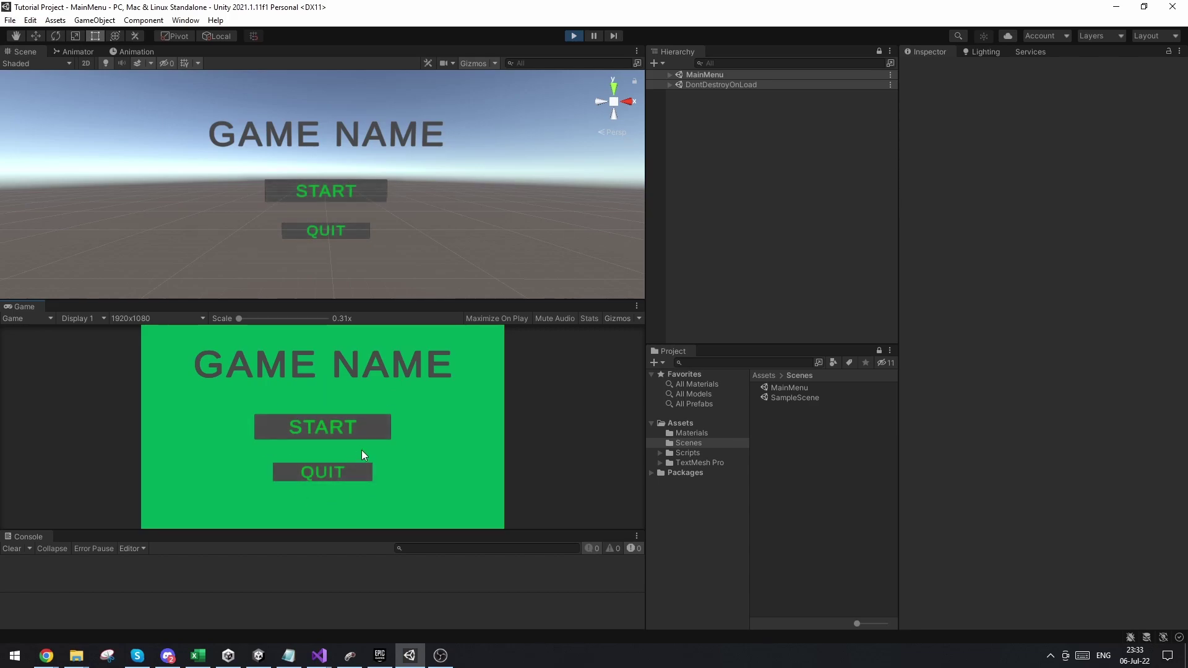
pyautogui.click(313, 428)
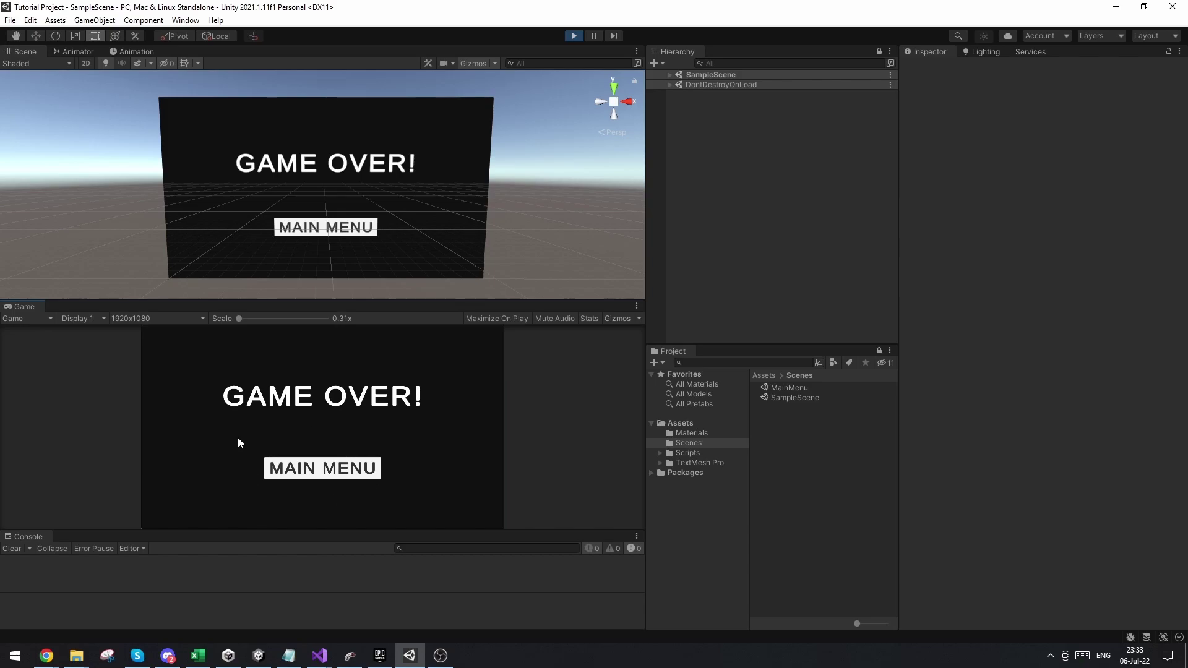
pyautogui.click(320, 468)
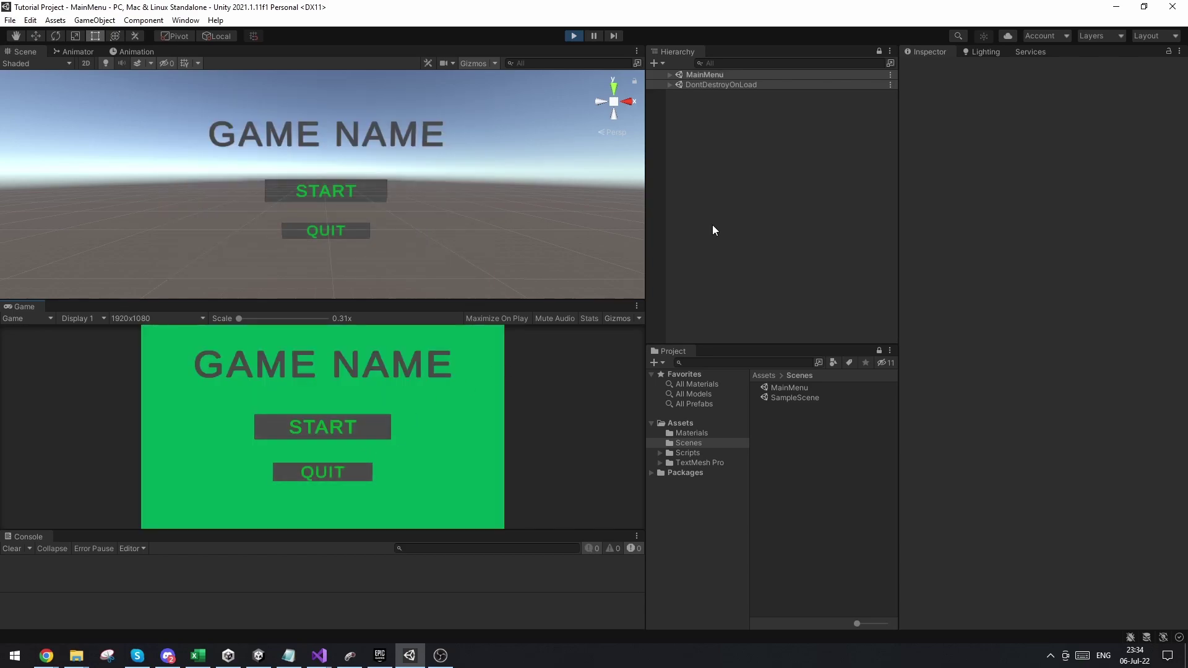